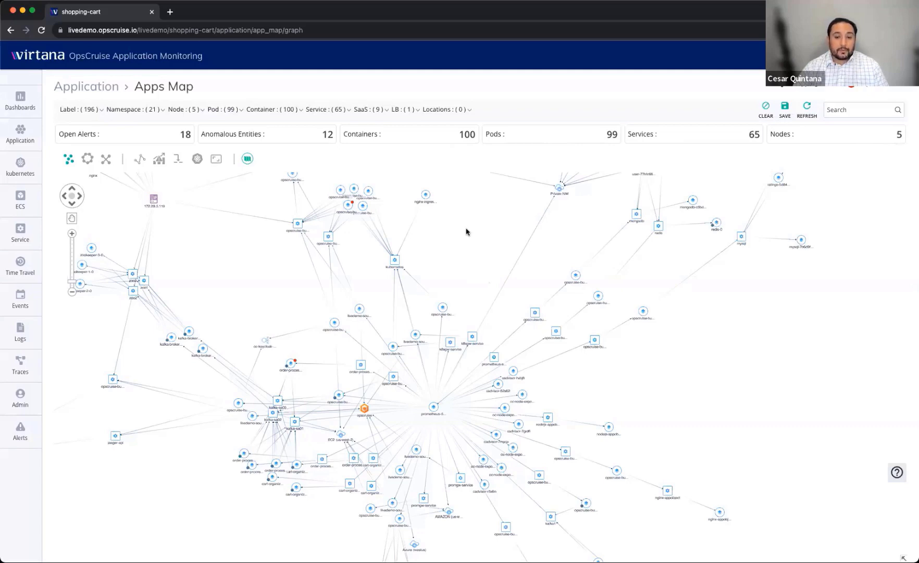
- Examine the shopping-cart apps map, covering the cloud services, the Kubernetes and Private NW connections, and the webserver and cartserver branch
{"action": "left_click_drag", "start_coordinate": [459, 217], "coordinate": [473, 176]}
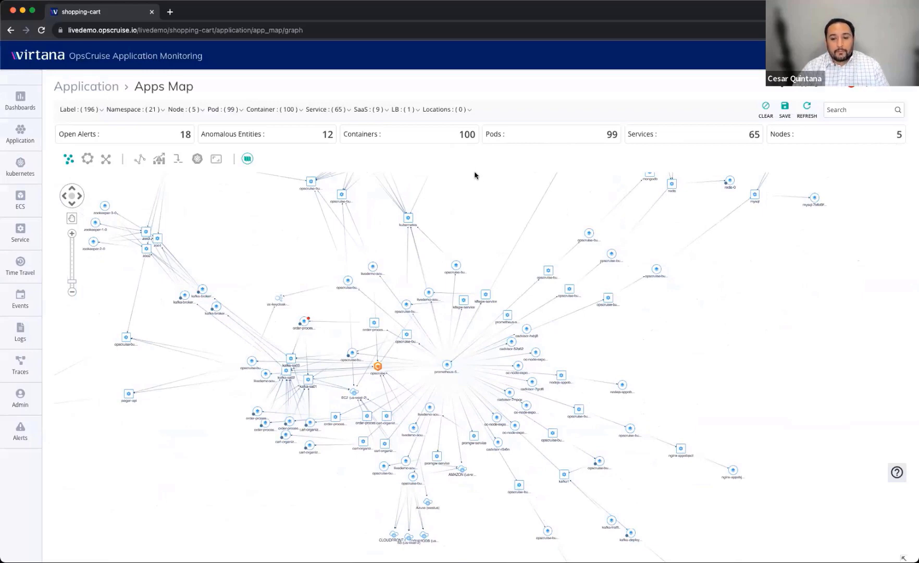
{"action": "left_click_drag", "start_coordinate": [466, 203], "coordinate": [466, 190]}
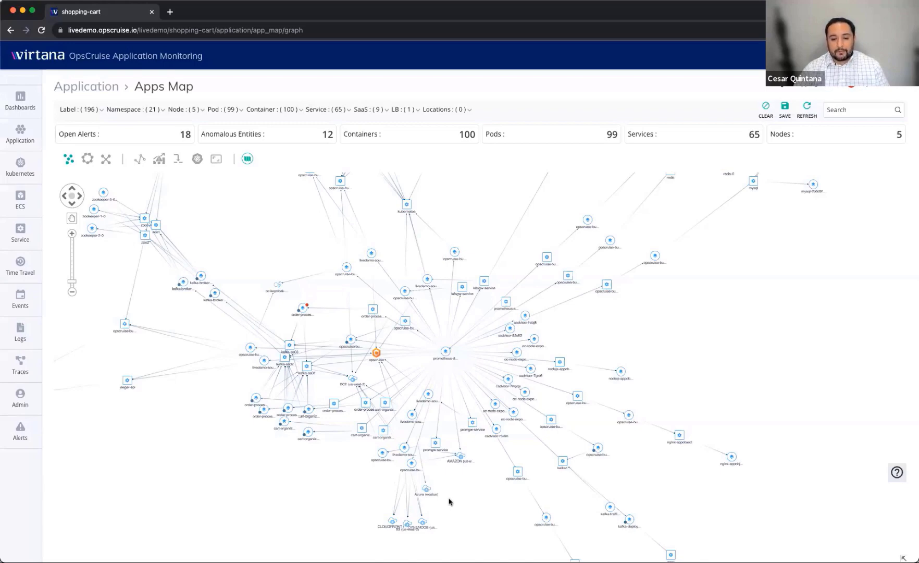
{"action": "scroll", "coordinate": [450, 498], "scroll_direction": "up", "scroll_amount": 4}
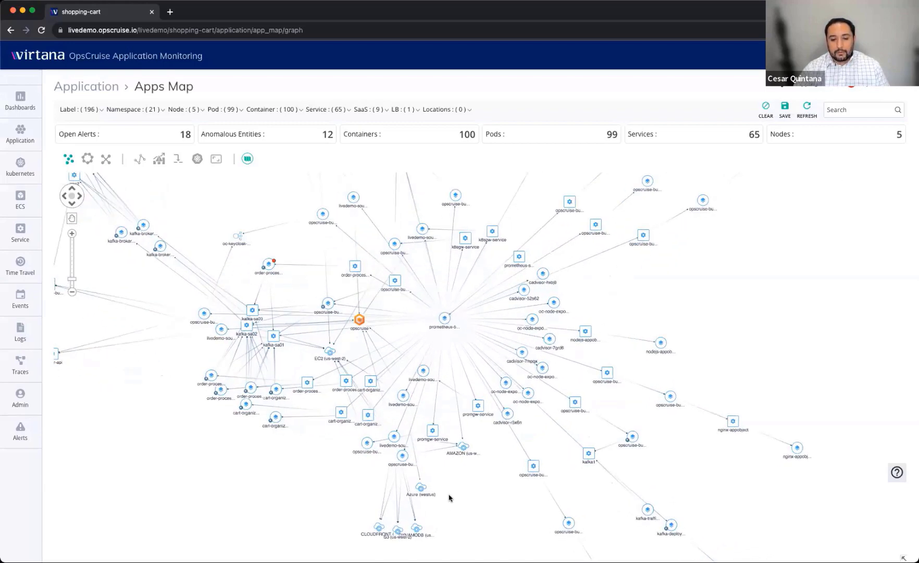
{"action": "scroll", "coordinate": [450, 498], "scroll_direction": "up", "scroll_amount": 2}
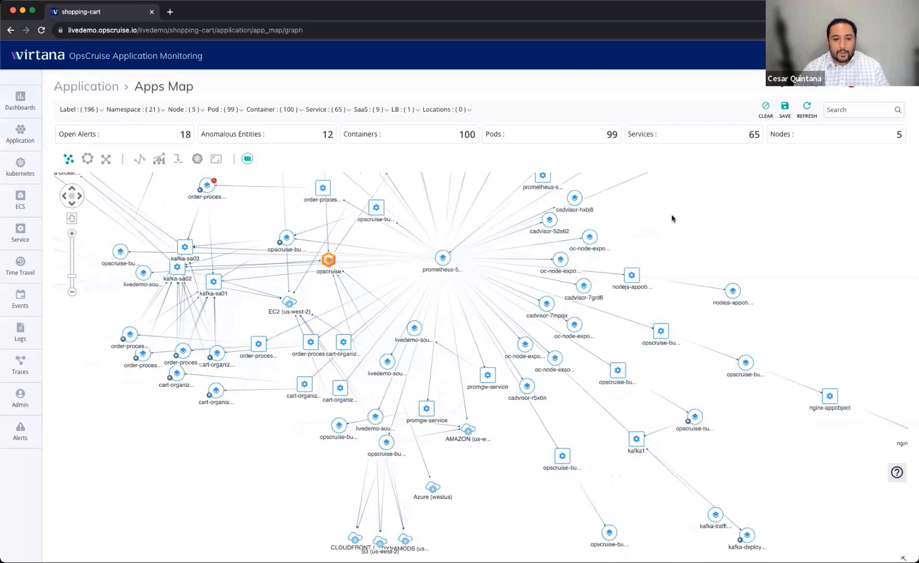
{"action": "left_click_drag", "start_coordinate": [683, 261], "coordinate": [755, 553]}
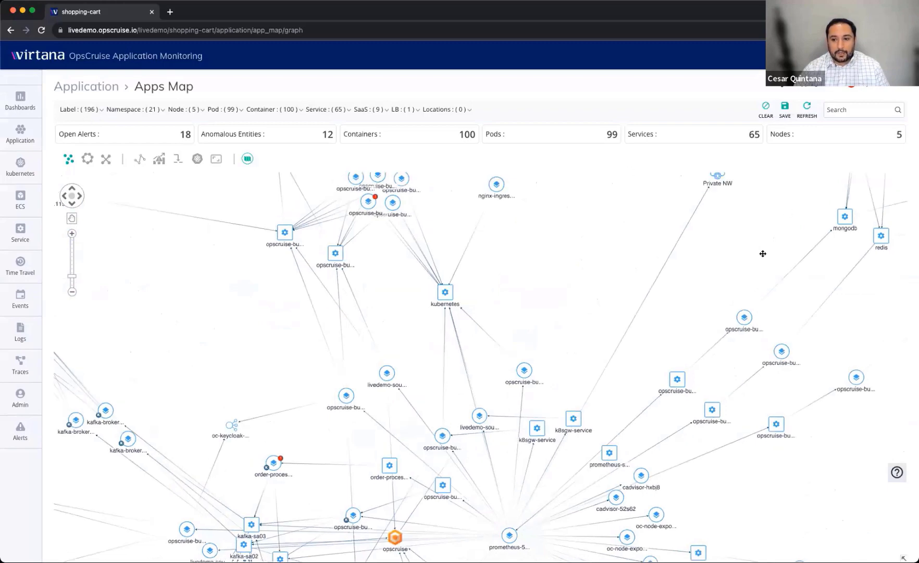
{"action": "left_click_drag", "start_coordinate": [764, 254], "coordinate": [669, 392]}
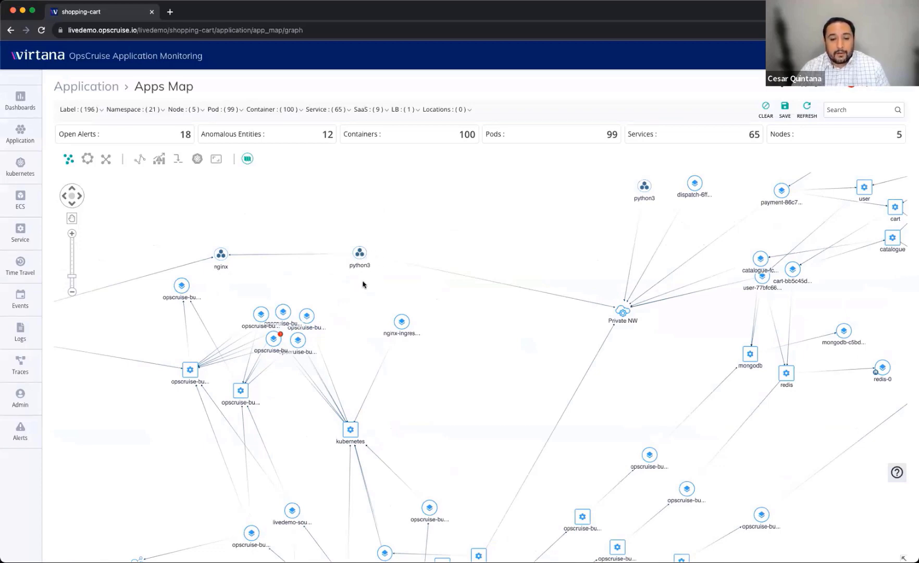
{"action": "scroll", "coordinate": [491, 345], "scroll_direction": "down", "scroll_amount": 3}
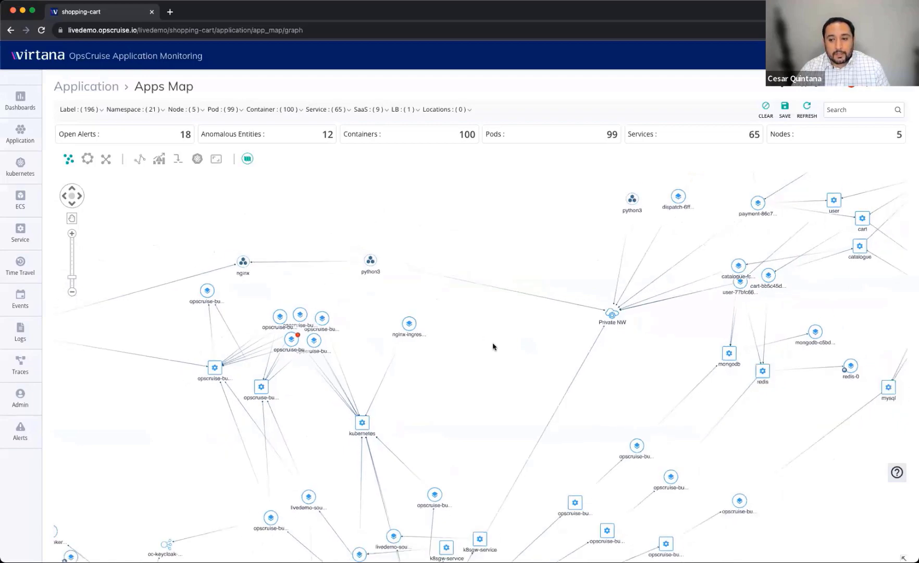
{"action": "scroll", "coordinate": [458, 348], "scroll_direction": "down", "scroll_amount": 3}
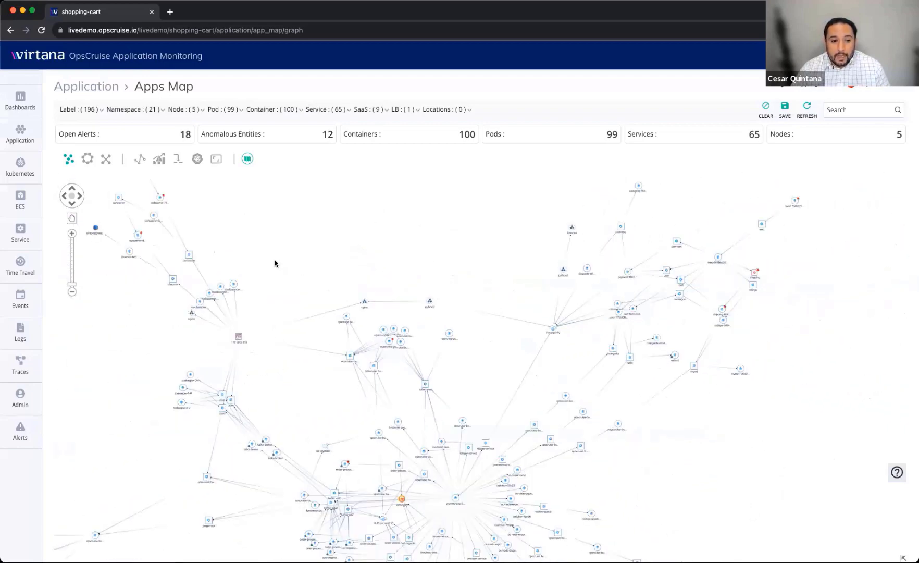
{"action": "left_click_drag", "start_coordinate": [292, 277], "coordinate": [485, 348]}
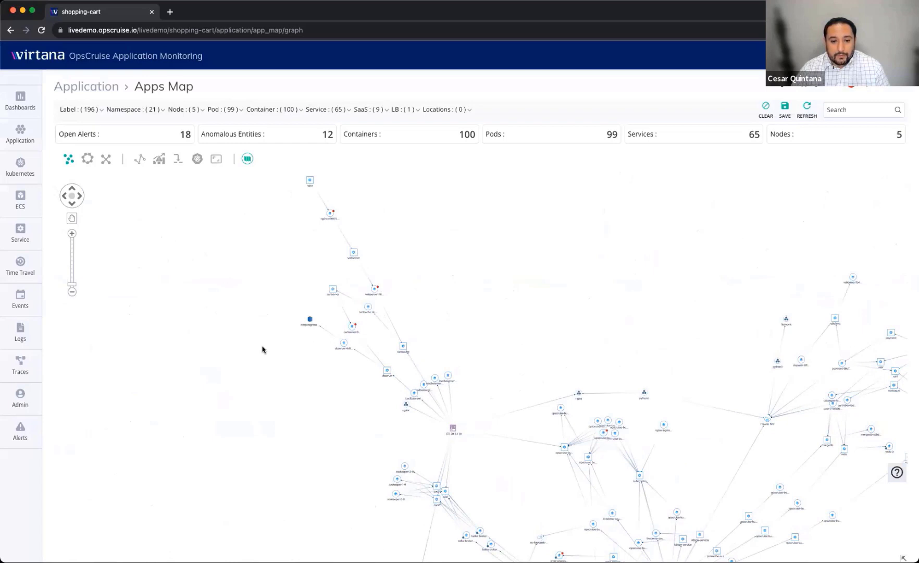
{"action": "scroll", "coordinate": [263, 349], "scroll_direction": "up", "scroll_amount": 2}
{"action": "scroll", "coordinate": [263, 349], "scroll_direction": "up", "scroll_amount": 3}
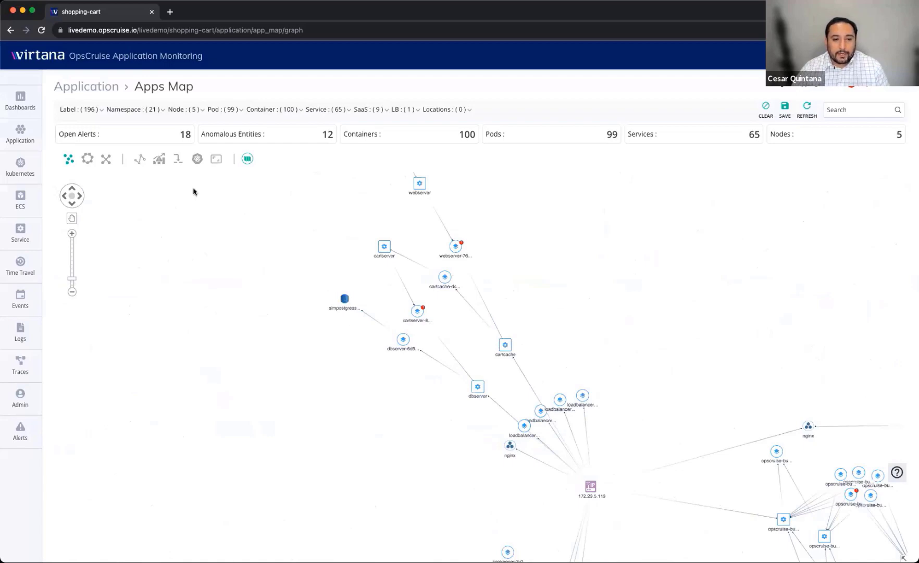
- Switch the apps map to the third graph layout and inspect the rearranged nodes around prometheus and opscruise
{"action": "left_click", "coordinate": [105, 159]}
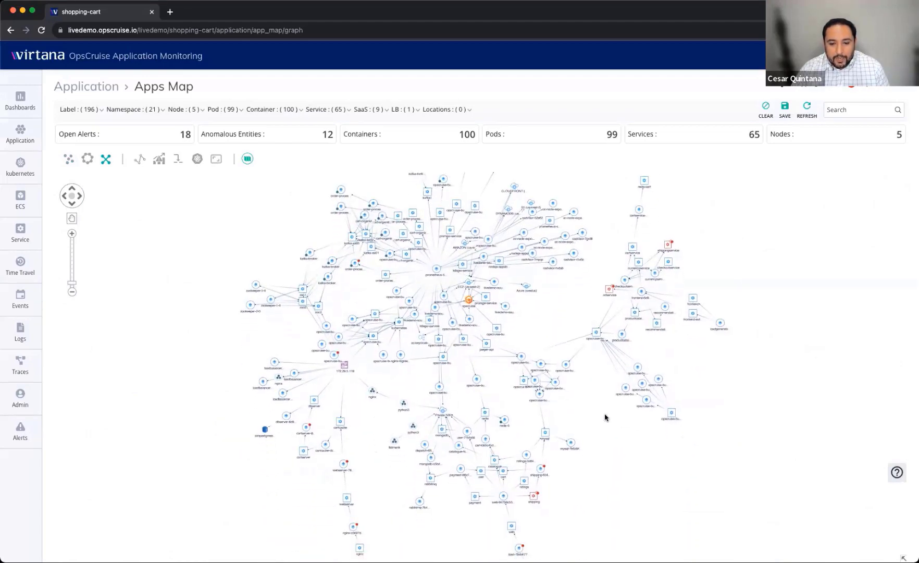
{"action": "scroll", "coordinate": [605, 417], "scroll_direction": "up", "scroll_amount": 3}
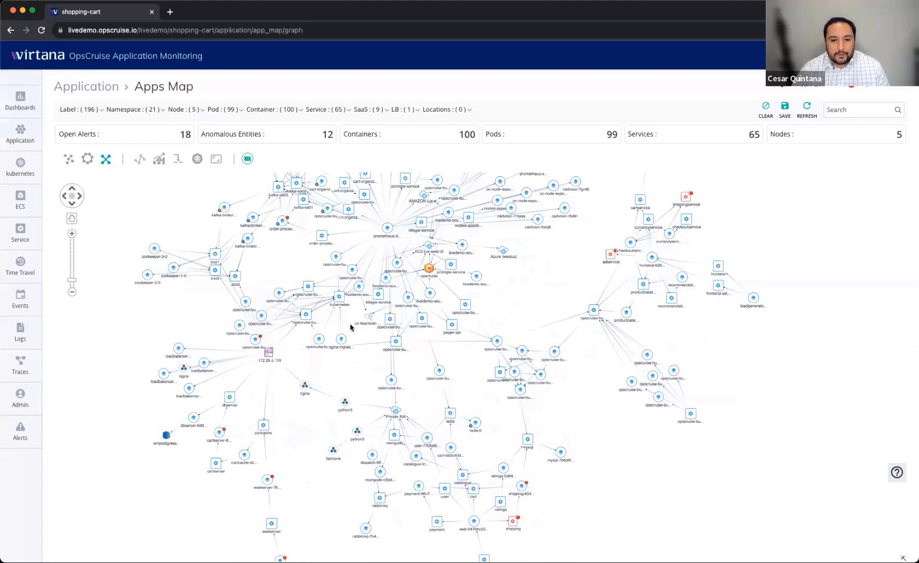
{"action": "scroll", "coordinate": [354, 326], "scroll_direction": "up", "scroll_amount": 3}
{"action": "left_click_drag", "start_coordinate": [380, 309], "coordinate": [375, 320]}
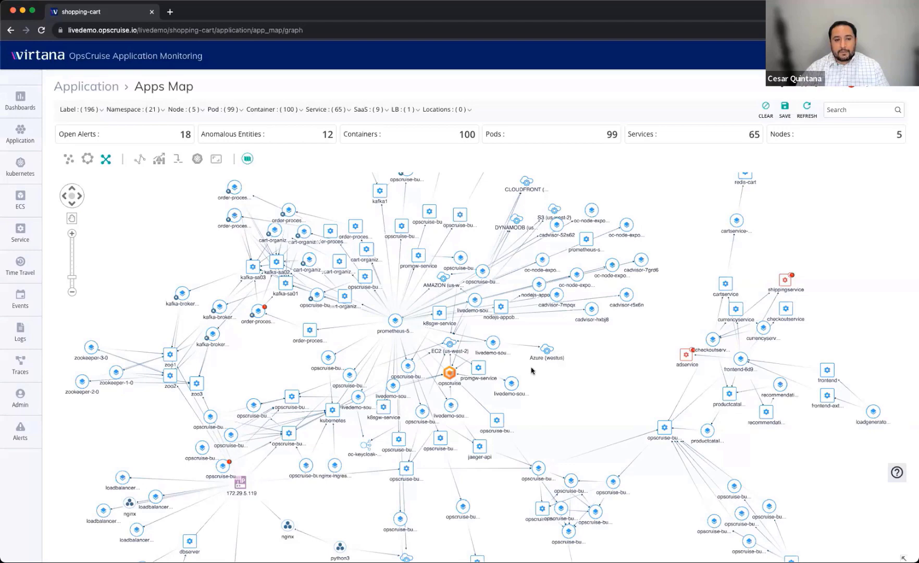
{"action": "scroll", "coordinate": [578, 388], "scroll_direction": "up", "scroll_amount": 5}
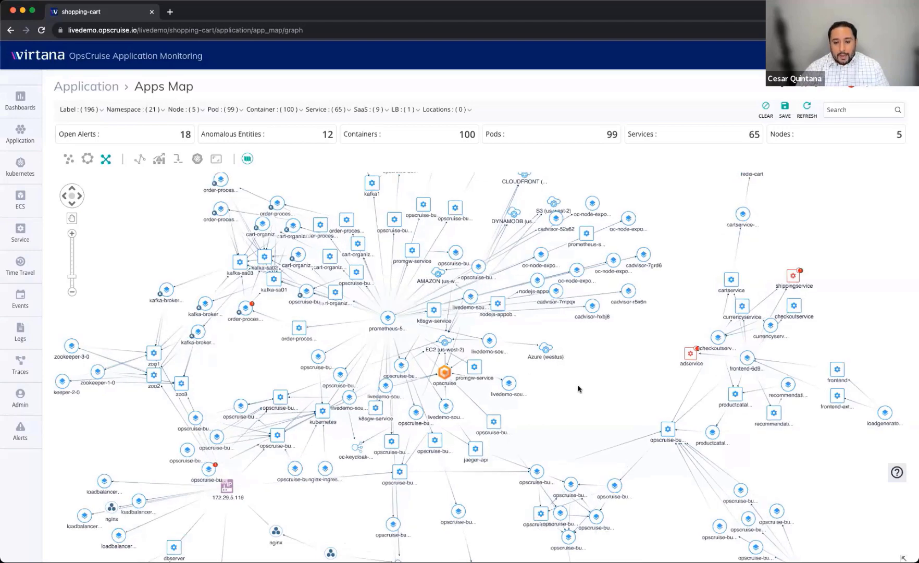
{"action": "left_click_drag", "start_coordinate": [583, 378], "coordinate": [588, 369]}
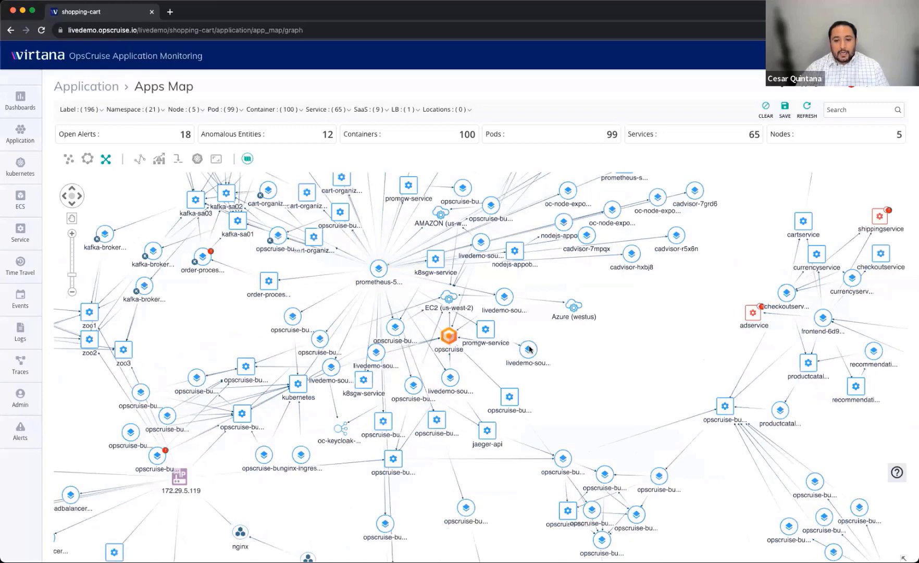
- Expand the livedemo-south-promgw pod beside promgw-service, view its configuration details, and close them
{"action": "left_click_drag", "start_coordinate": [530, 349], "coordinate": [548, 335]}
{"action": "left_click_drag", "start_coordinate": [620, 359], "coordinate": [633, 250]}
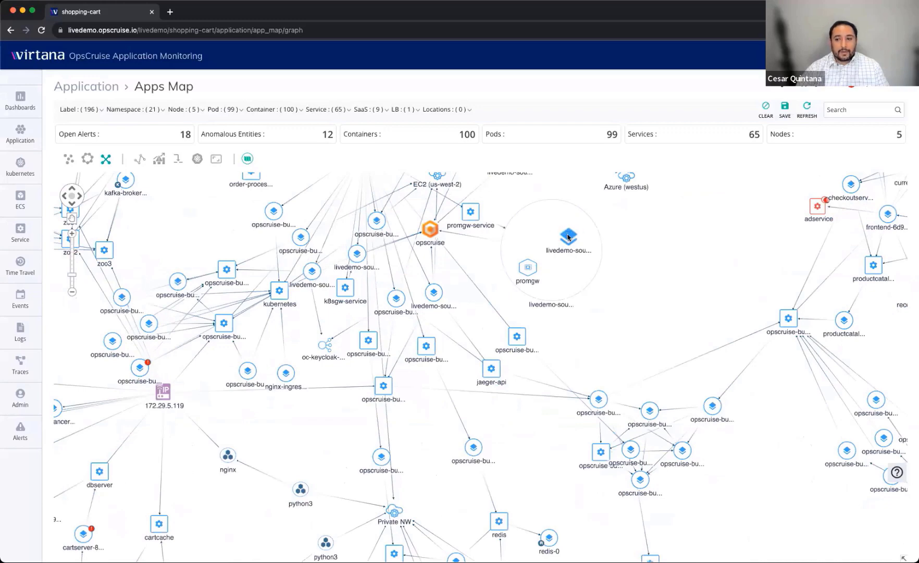
{"action": "left_click", "coordinate": [569, 237]}
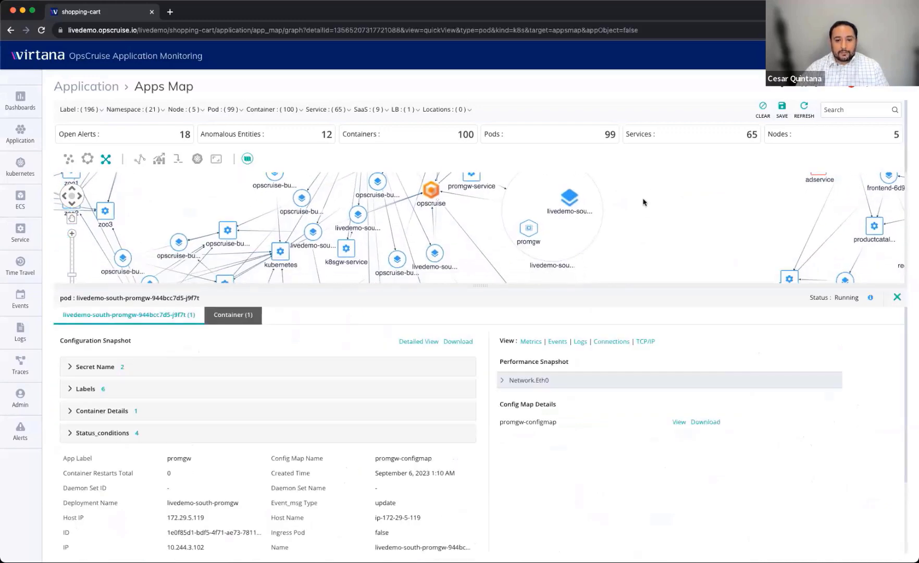
{"action": "left_click_drag", "start_coordinate": [688, 209], "coordinate": [526, 223]}
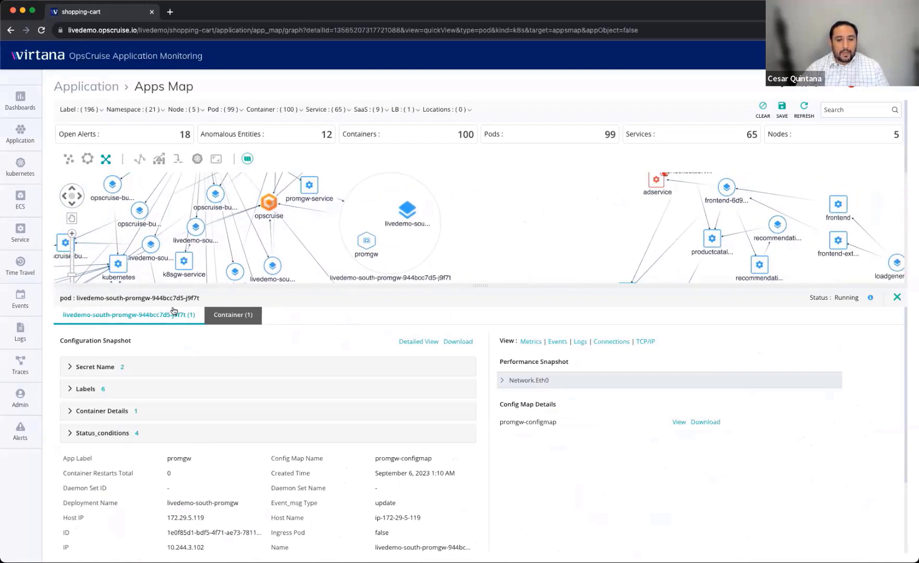
{"action": "left_click_drag", "start_coordinate": [520, 252], "coordinate": [580, 190]}
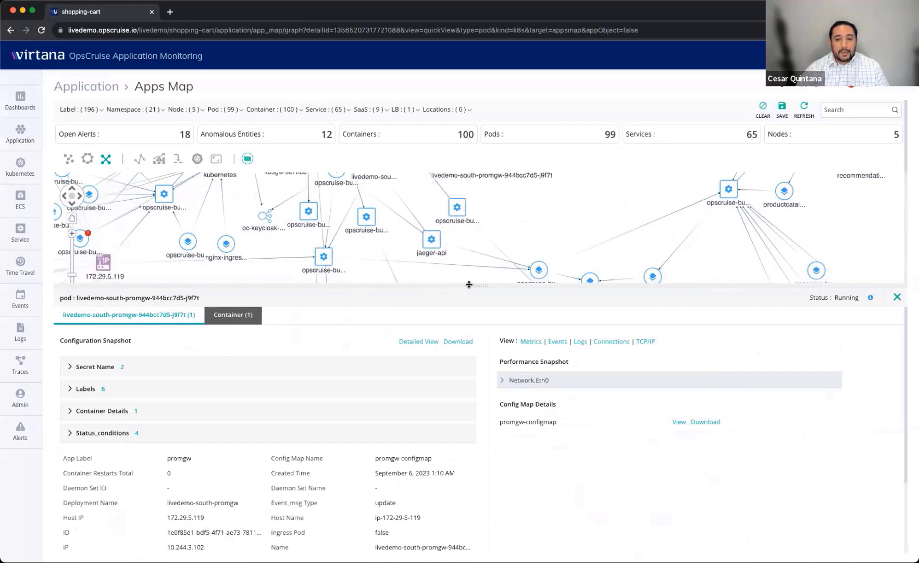
{"action": "left_click", "coordinate": [899, 297]}
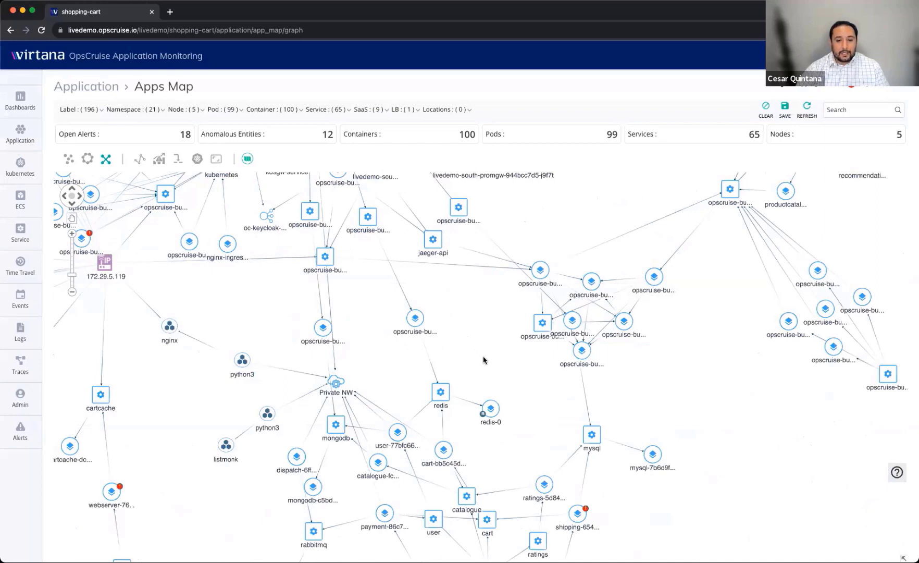
- View the quick details of the jaeger-api service and the oc-keycloak-dev-nlb load balancer, closing them when done
{"action": "left_click", "coordinate": [434, 240]}
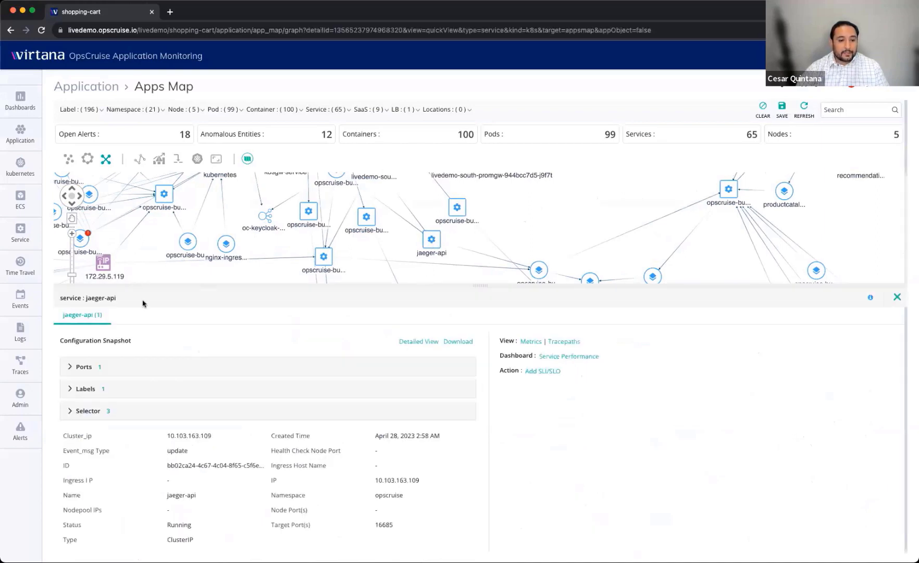
{"action": "left_click", "coordinate": [896, 297]}
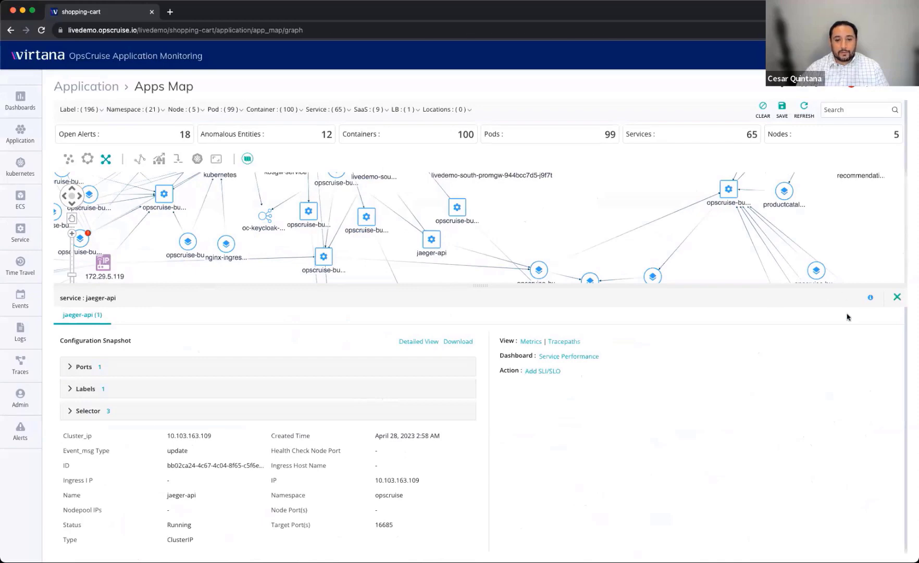
{"action": "left_click", "coordinate": [263, 218]}
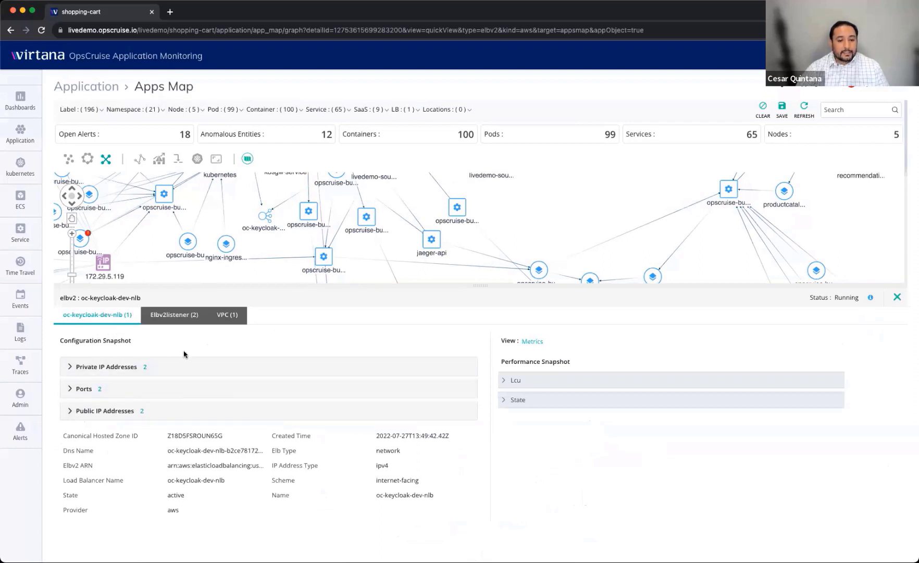
{"action": "left_click", "coordinate": [896, 297]}
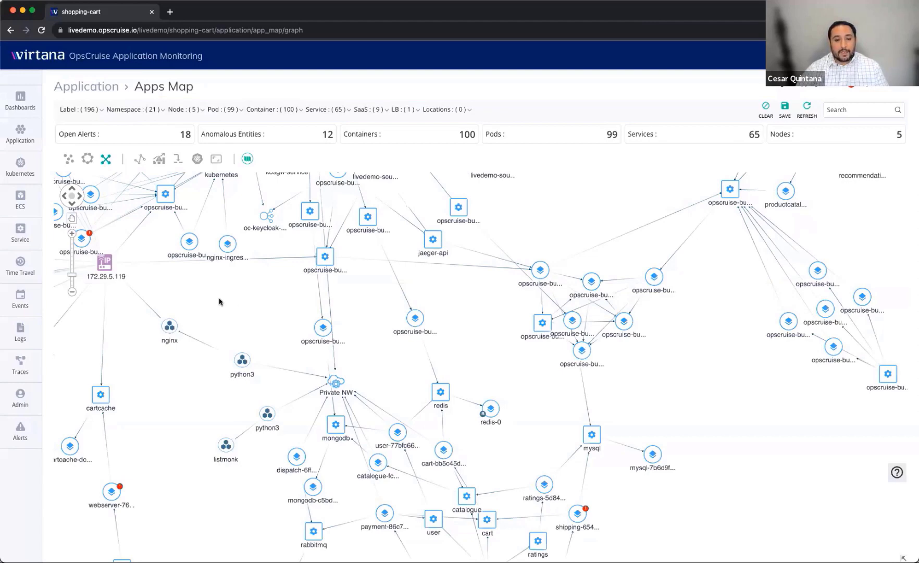
- View the pod and container details of the alerting order-processor-us-west pod near the Kafka brokers, and enlarge the map area above them
{"action": "scroll", "coordinate": [219, 302], "scroll_direction": "down", "scroll_amount": 3}
{"action": "left_click_drag", "start_coordinate": [226, 314], "coordinate": [415, 484]}
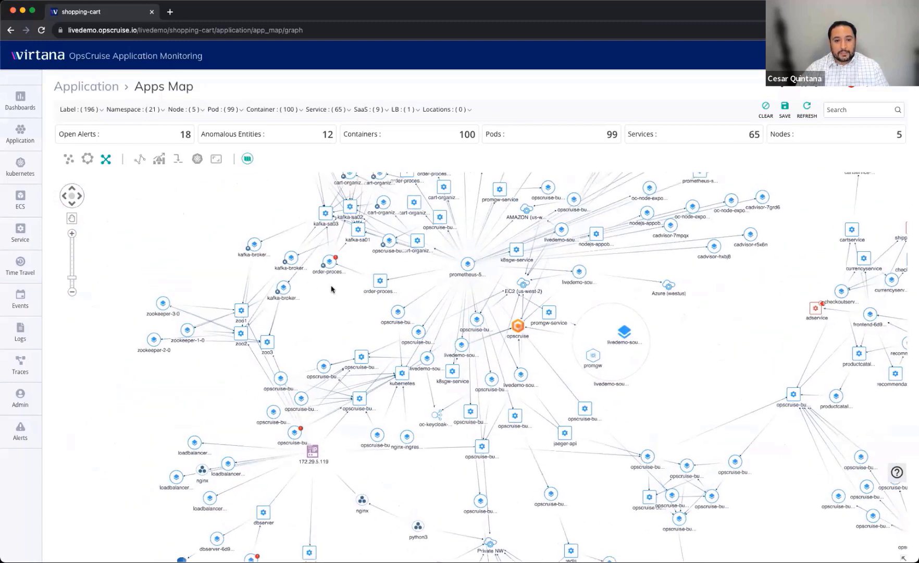
{"action": "scroll", "coordinate": [332, 294], "scroll_direction": "up", "scroll_amount": 1}
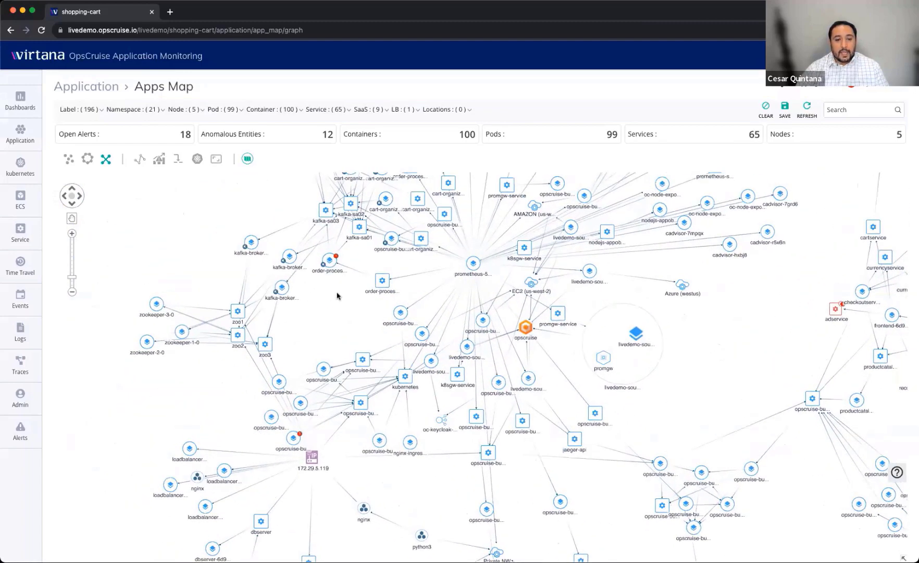
{"action": "scroll", "coordinate": [336, 293], "scroll_direction": "up", "scroll_amount": 1}
{"action": "left_click", "coordinate": [329, 255]}
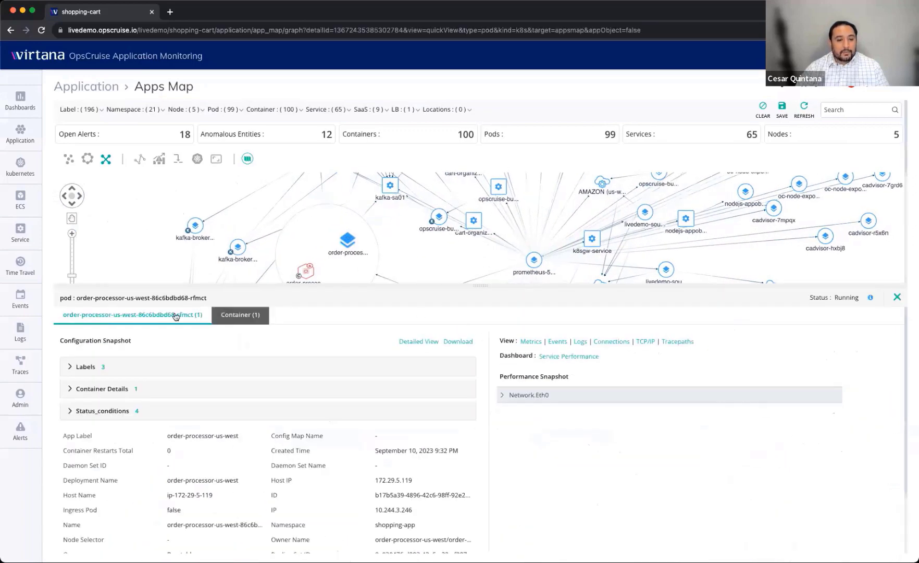
{"action": "left_click", "coordinate": [248, 321]}
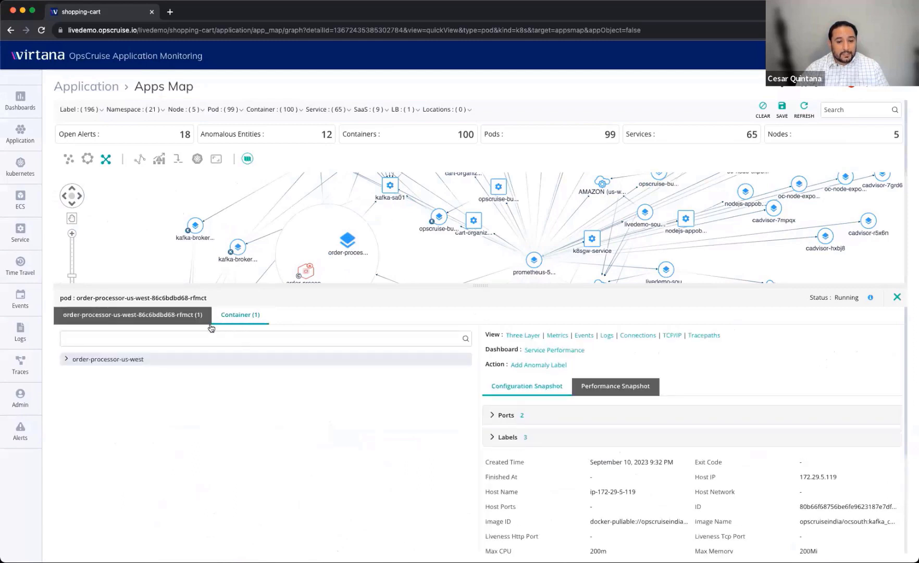
{"action": "left_click", "coordinate": [176, 321]}
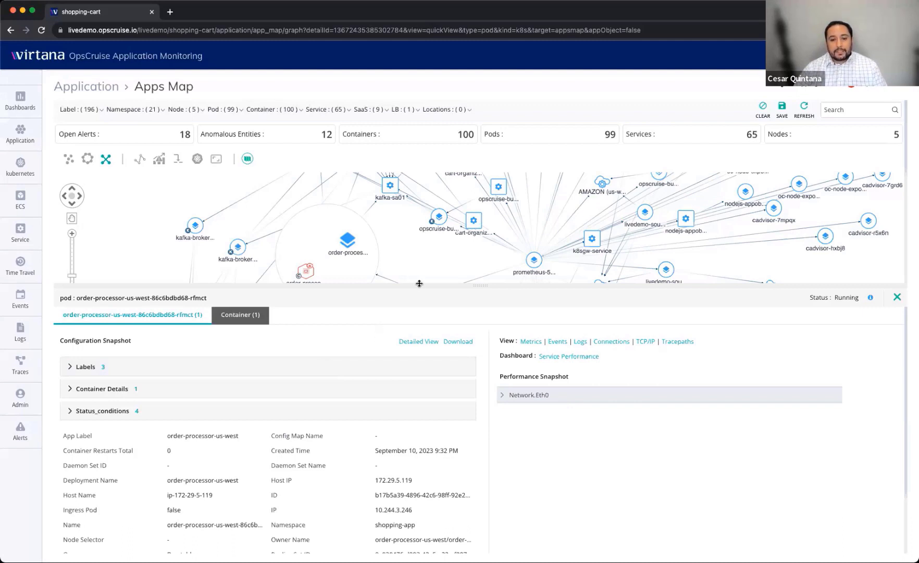
{"action": "left_click_drag", "start_coordinate": [420, 283], "coordinate": [420, 307]}
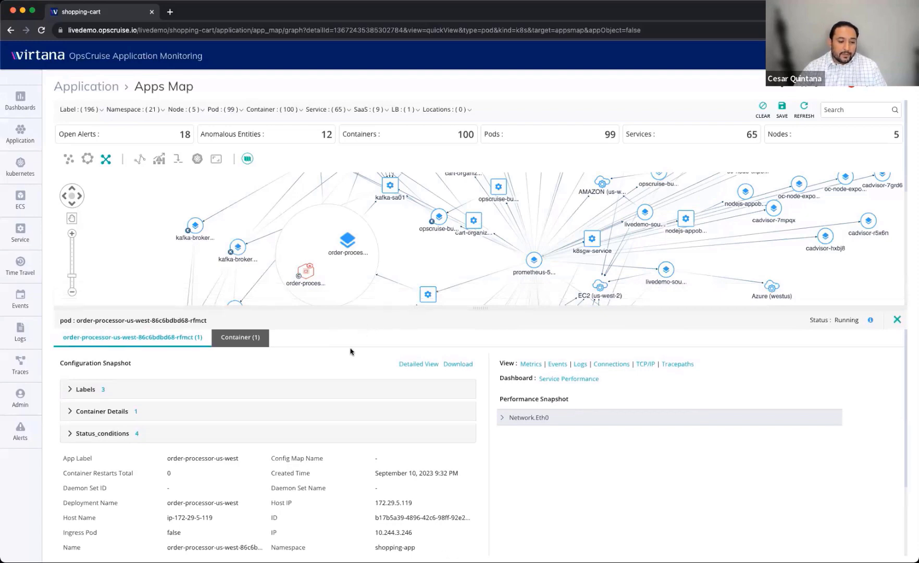
- Open the pod's detailed configuration view and highlight the consumerport container port and the resource limits and requests
{"action": "left_click", "coordinate": [418, 365]}
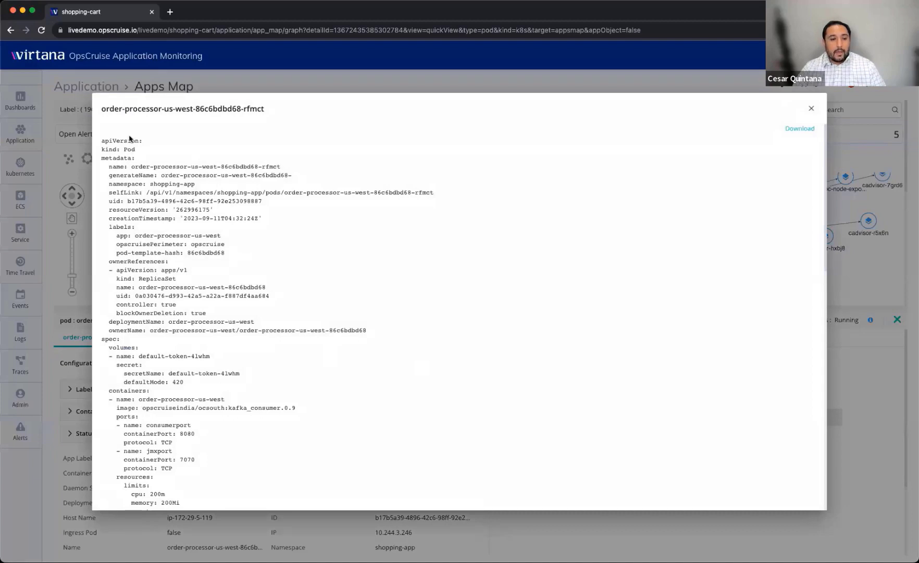
{"action": "scroll", "coordinate": [177, 364], "scroll_direction": "down", "scroll_amount": 5}
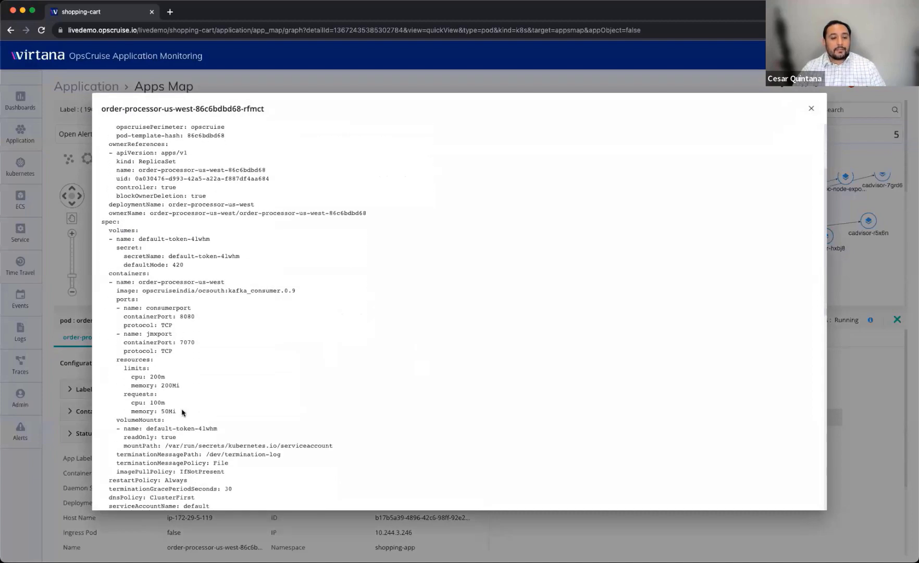
{"action": "scroll", "coordinate": [183, 396], "scroll_direction": "down", "scroll_amount": 1}
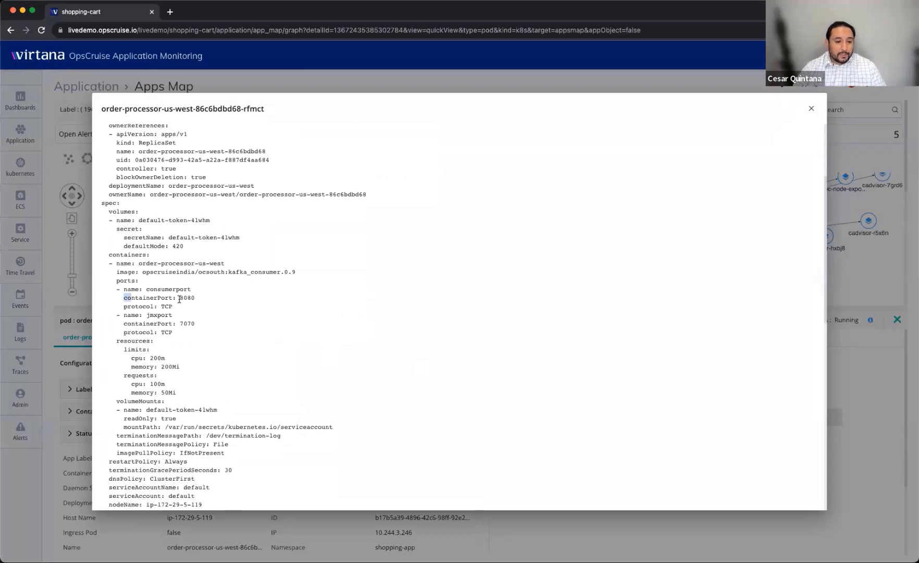
{"action": "left_click_drag", "start_coordinate": [124, 297], "coordinate": [202, 303]}
{"action": "left_click", "coordinate": [223, 367]}
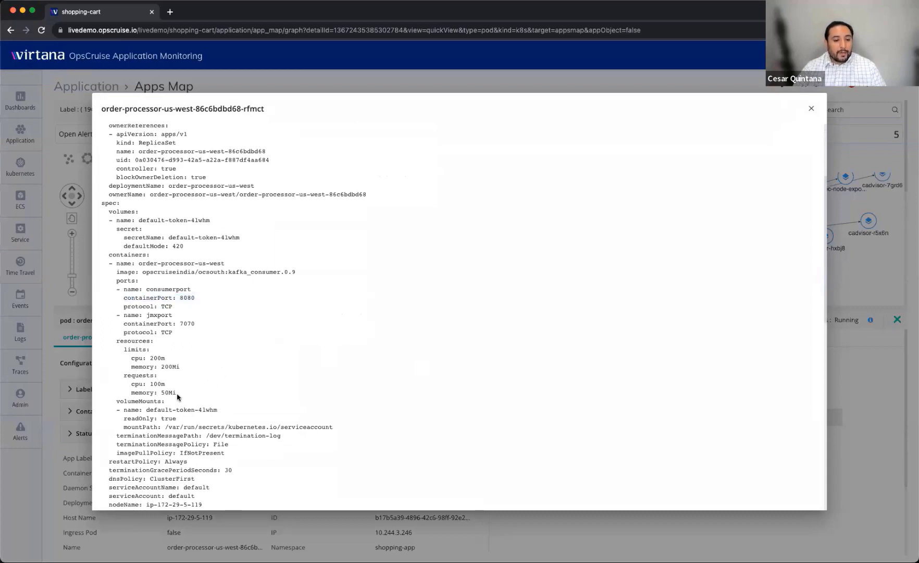
{"action": "left_click_drag", "start_coordinate": [177, 397], "coordinate": [113, 340]}
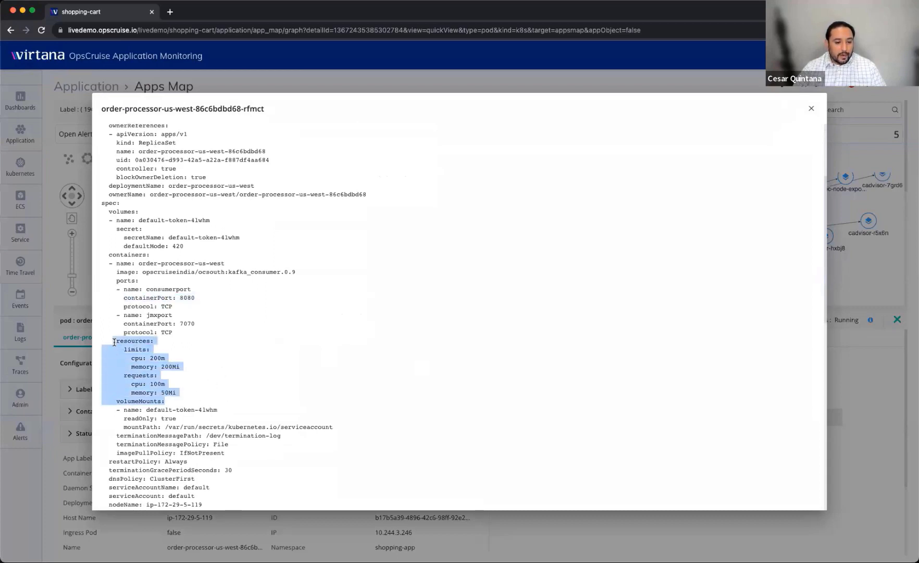
- Close the pod's detailed configuration view and check its three labels in the configuration snapshot, collapsing them when done
{"action": "left_click", "coordinate": [271, 368]}
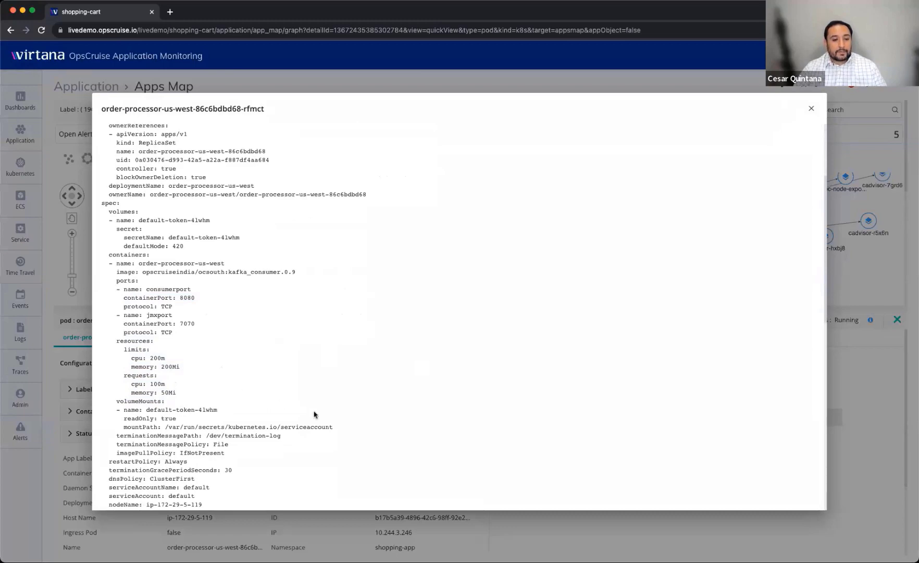
{"action": "key", "text": "Escape"}
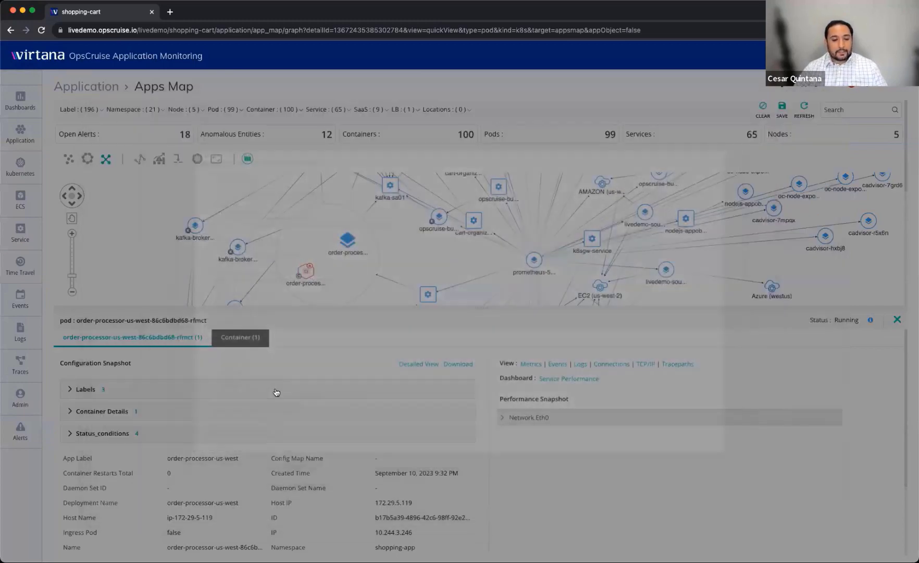
{"action": "scroll", "coordinate": [285, 484], "scroll_direction": "down", "scroll_amount": 1}
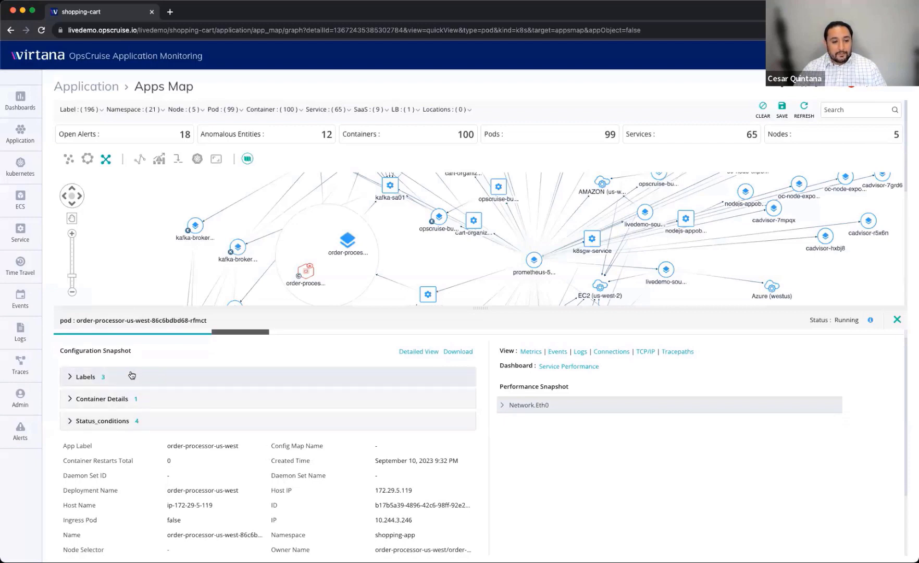
{"action": "left_click", "coordinate": [67, 377]}
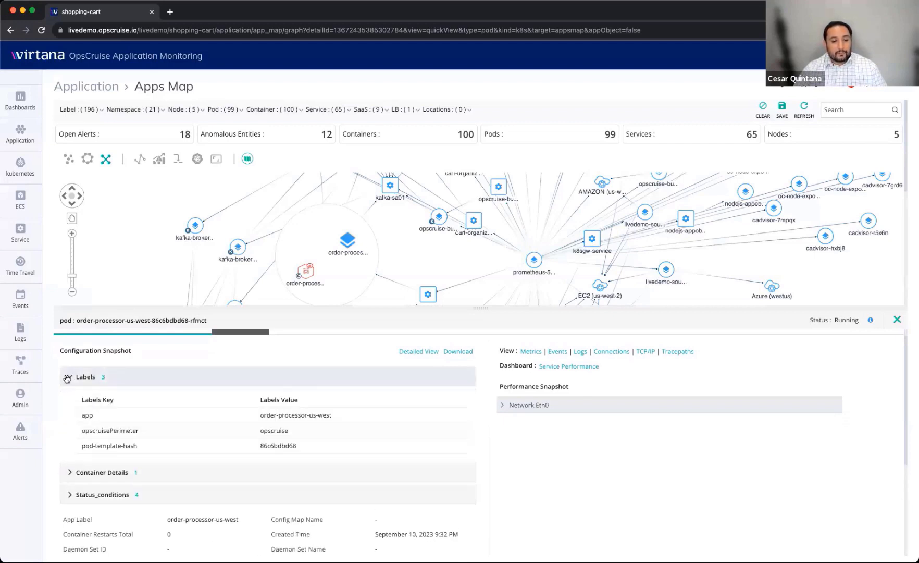
{"action": "left_click", "coordinate": [67, 377]}
- Review the rest of the pod's configuration snapshot, highlighting the Ingress Pod and Namespace values
{"action": "scroll", "coordinate": [149, 481], "scroll_direction": "down", "scroll_amount": 2}
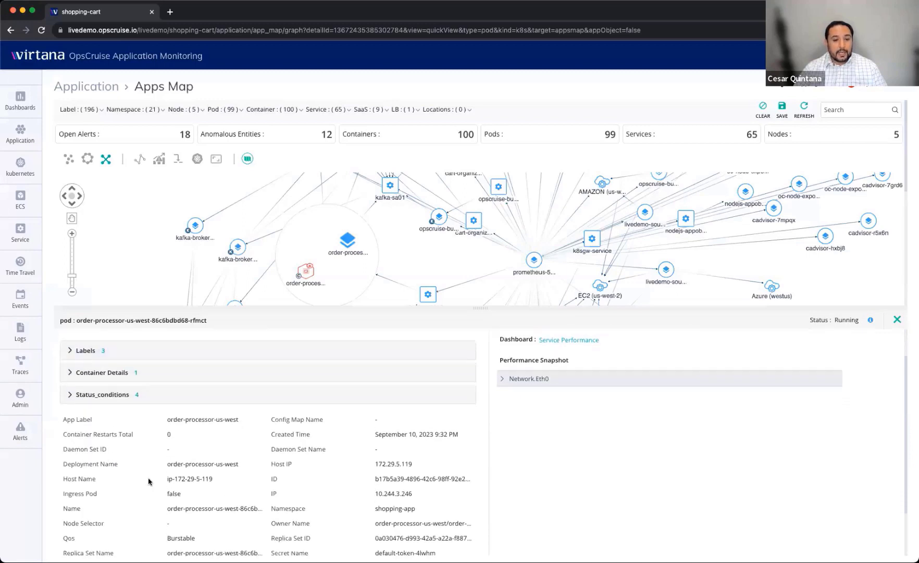
{"action": "scroll", "coordinate": [149, 480], "scroll_direction": "down", "scroll_amount": 3}
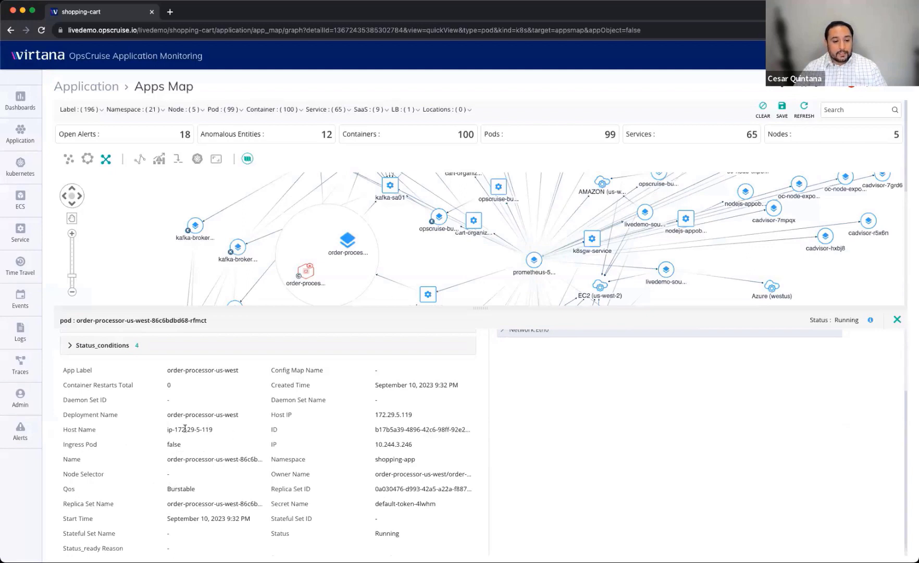
{"action": "double_click", "coordinate": [175, 445]}
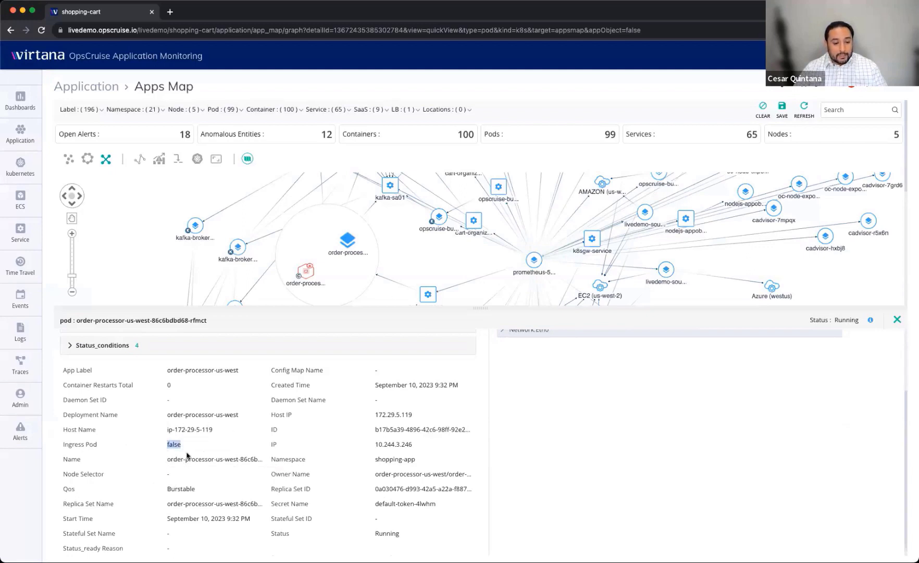
{"action": "left_click_drag", "start_coordinate": [375, 461], "coordinate": [437, 458]}
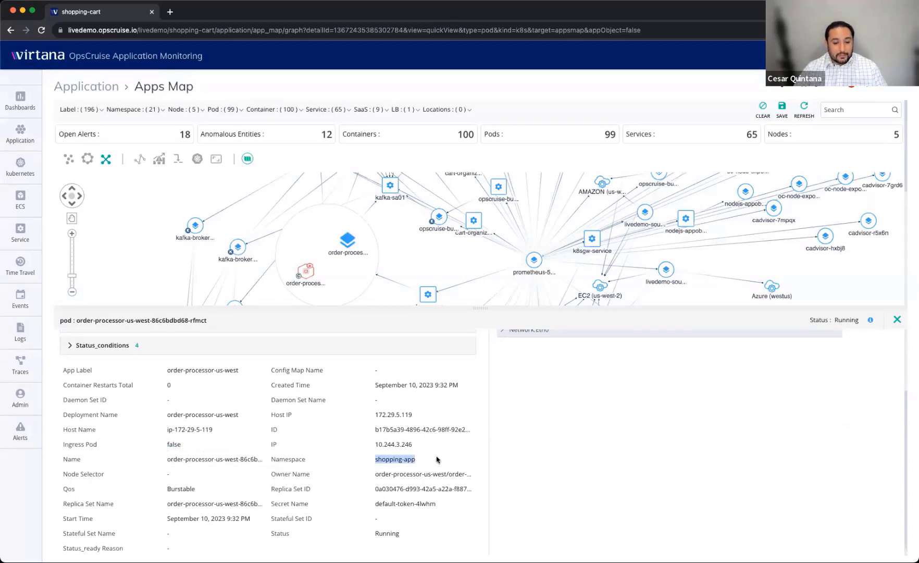
{"action": "scroll", "coordinate": [409, 472], "scroll_direction": "up", "scroll_amount": 3}
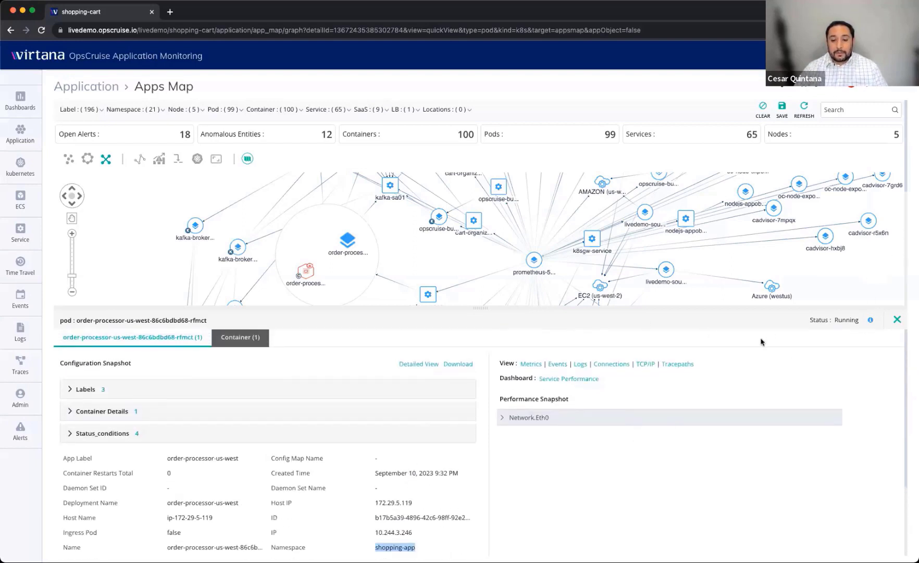
- View the order-processor-us-west pod's metrics dashboard from the CPU charts down to the network charts, and return to the apps map
{"action": "left_click", "coordinate": [534, 359]}
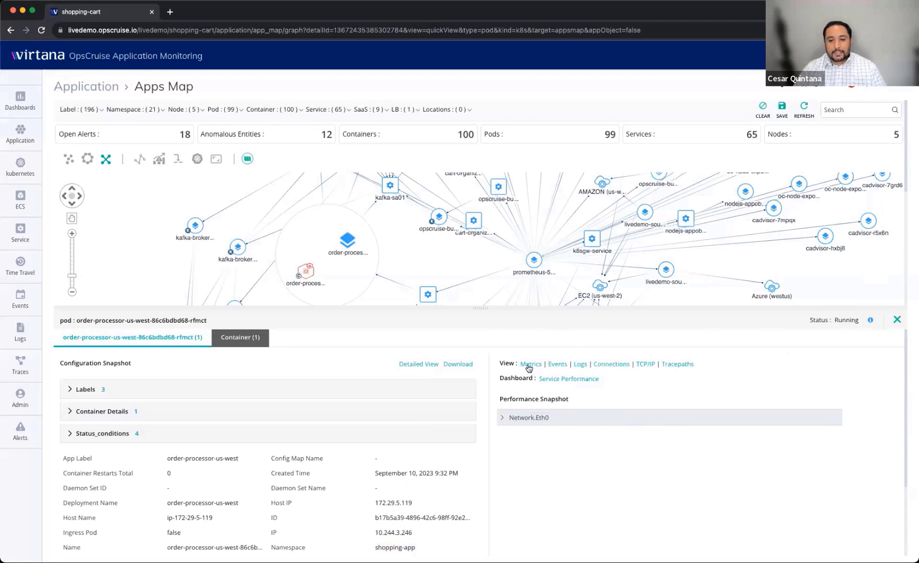
{"action": "left_click", "coordinate": [529, 365]}
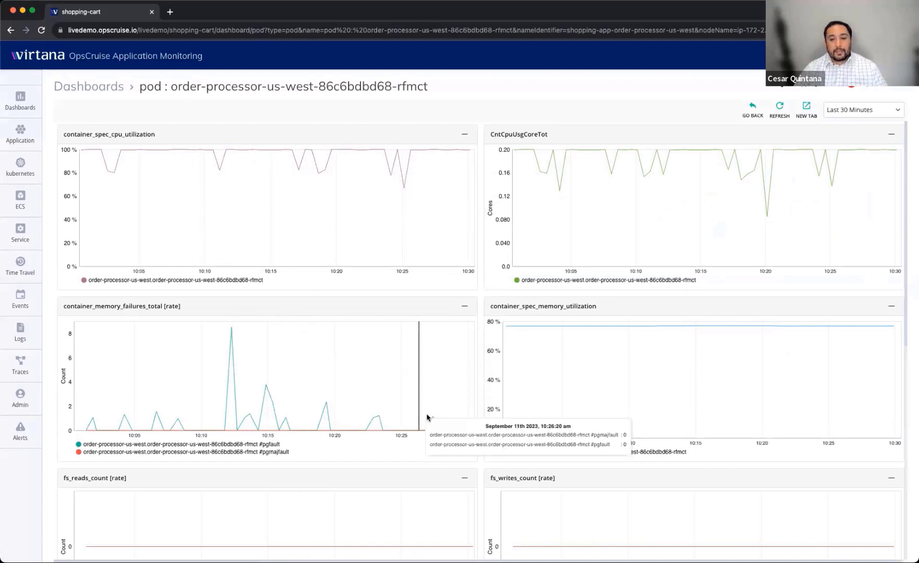
{"action": "scroll", "coordinate": [541, 409], "scroll_direction": "down", "scroll_amount": 1}
{"action": "scroll", "coordinate": [540, 409], "scroll_direction": "down", "scroll_amount": 5}
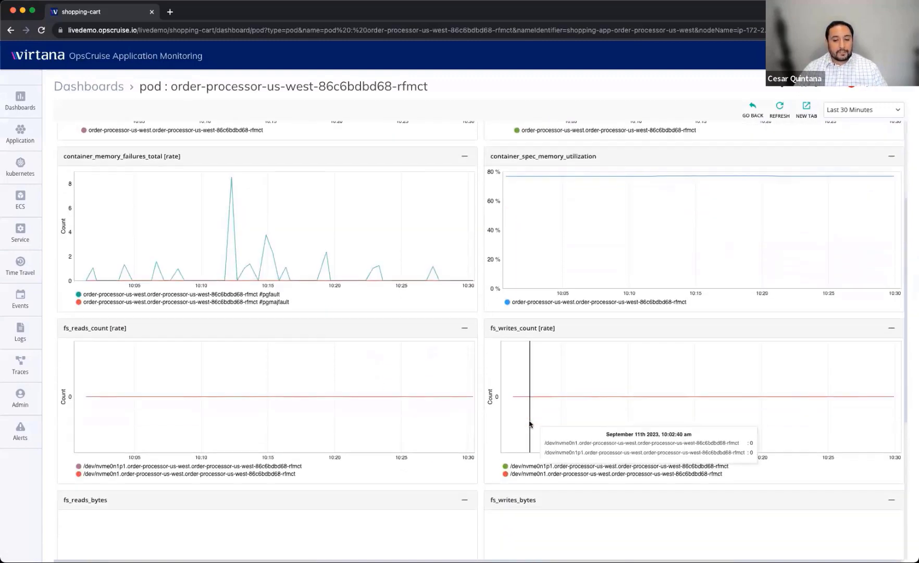
{"action": "scroll", "coordinate": [507, 426], "scroll_direction": "down", "scroll_amount": 4}
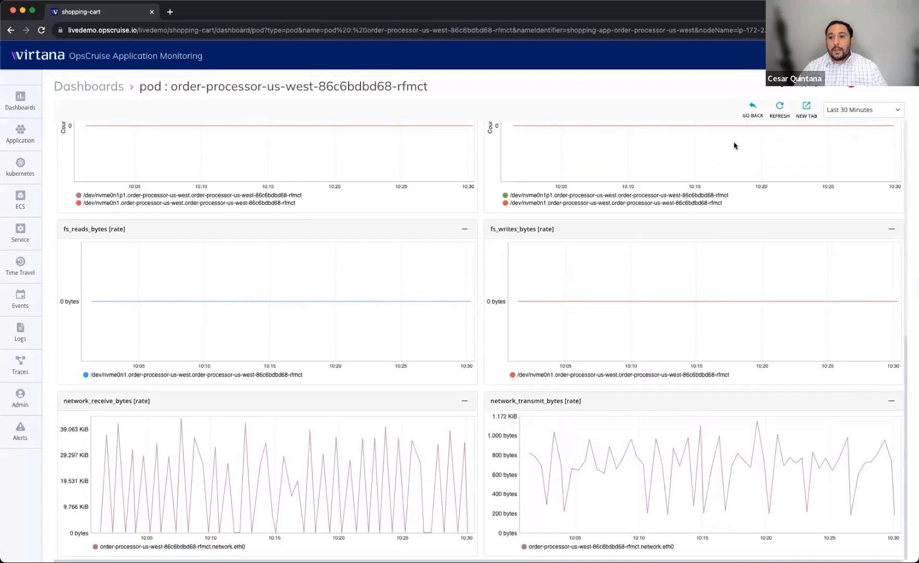
{"action": "left_click", "coordinate": [754, 107]}
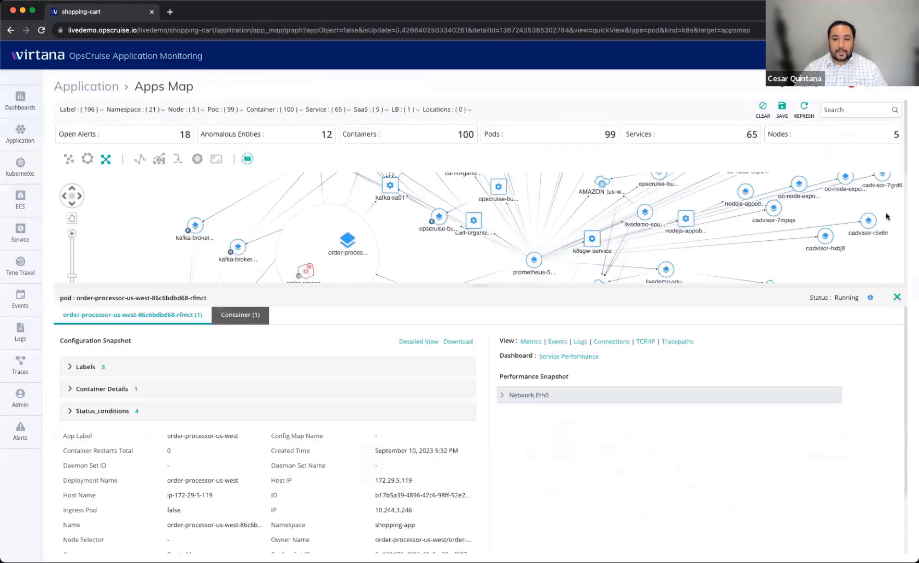
- View the pod's logs, set their timeframe to Last 2 hour, and return to the apps map
{"action": "left_click", "coordinate": [580, 342]}
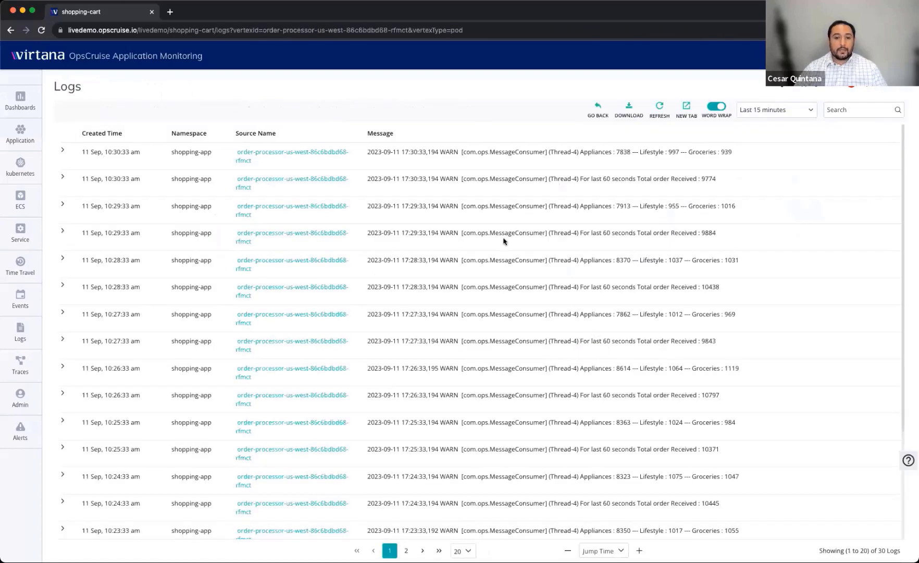
{"action": "scroll", "coordinate": [561, 369], "scroll_direction": "down", "scroll_amount": 1}
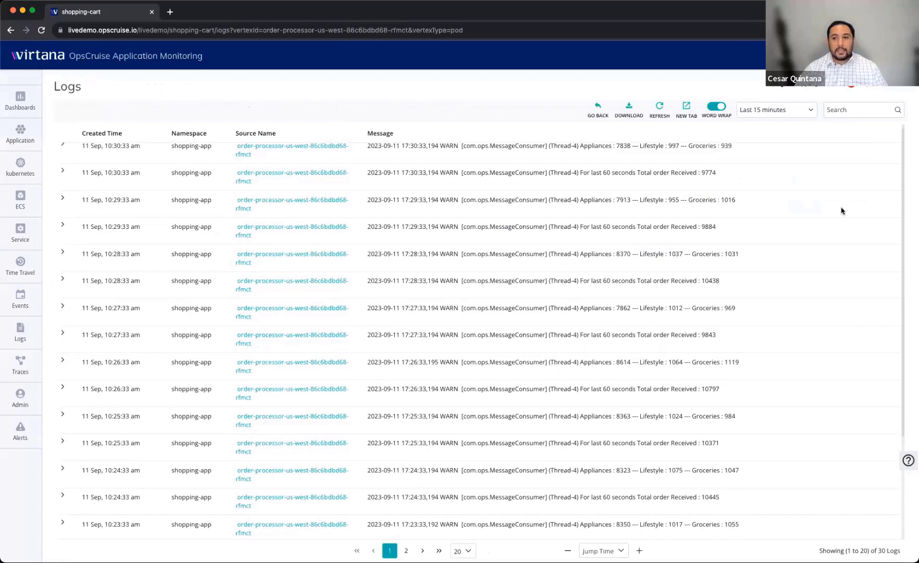
{"action": "left_click", "coordinate": [859, 112]}
{"action": "left_click", "coordinate": [809, 109]}
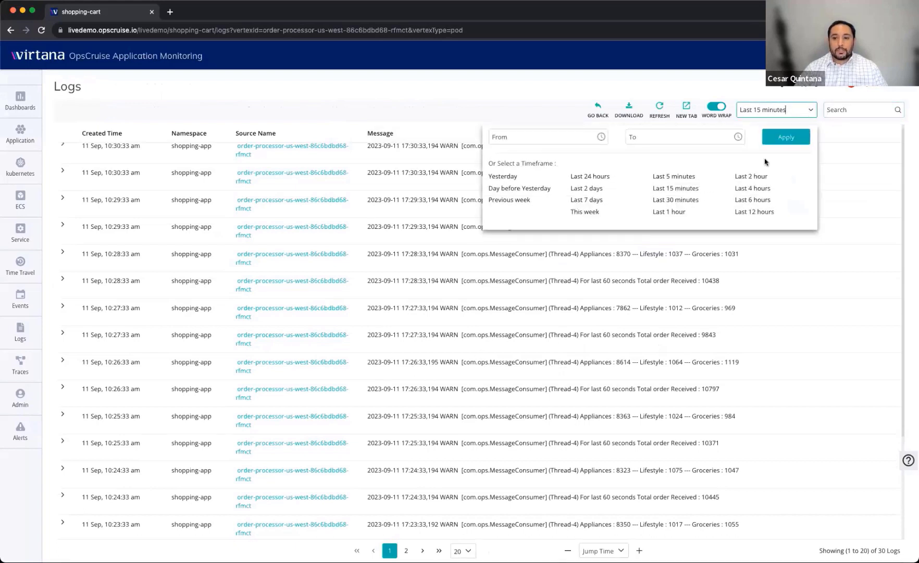
{"action": "left_click", "coordinate": [744, 181]}
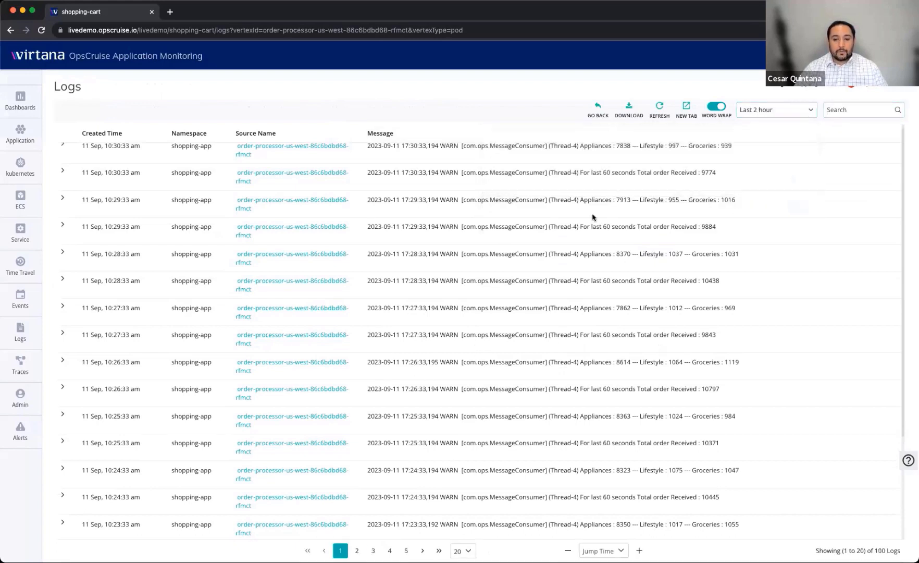
{"action": "left_click", "coordinate": [598, 110]}
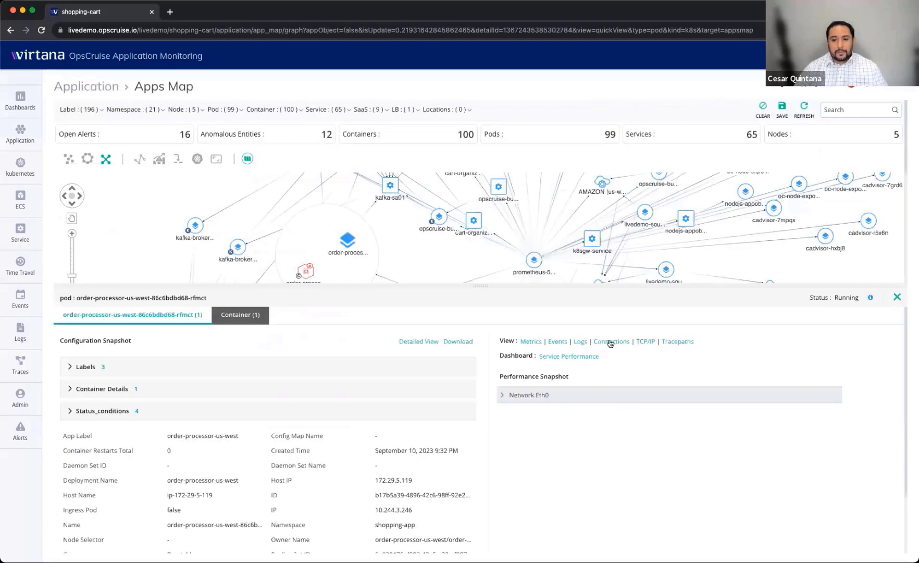
- View the pod's connections, highlighting the first kafka-sa target, the prometheus source row and its average latency, and close the details
{"action": "left_click", "coordinate": [611, 343]}
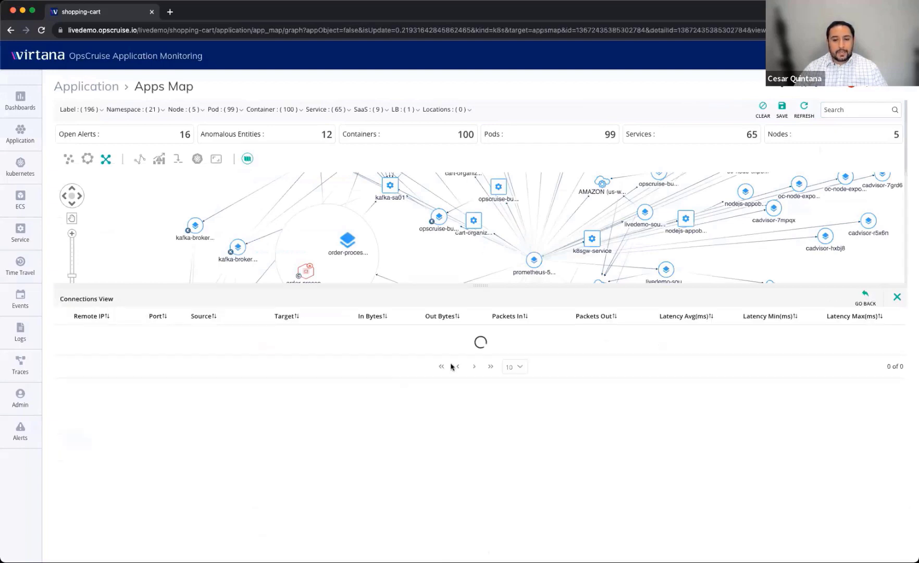
{"action": "left_click_drag", "start_coordinate": [481, 284], "coordinate": [482, 336]}
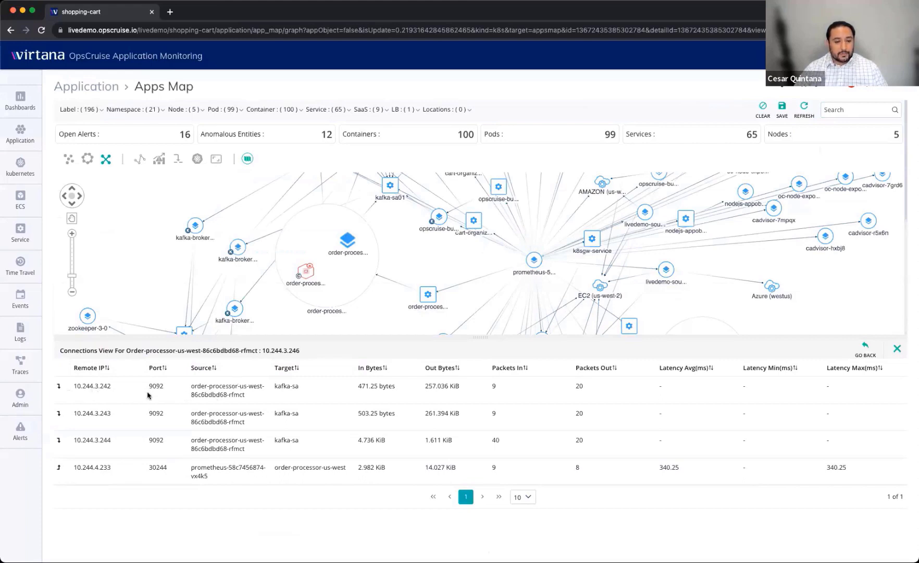
{"action": "left_click_drag", "start_coordinate": [273, 387], "coordinate": [300, 387]}
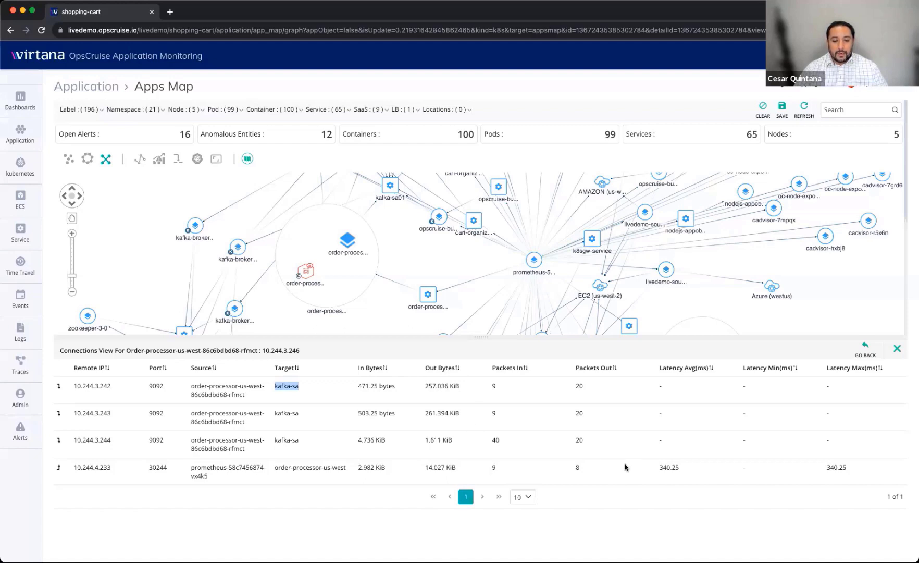
{"action": "left_click_drag", "start_coordinate": [191, 467], "coordinate": [381, 476]}
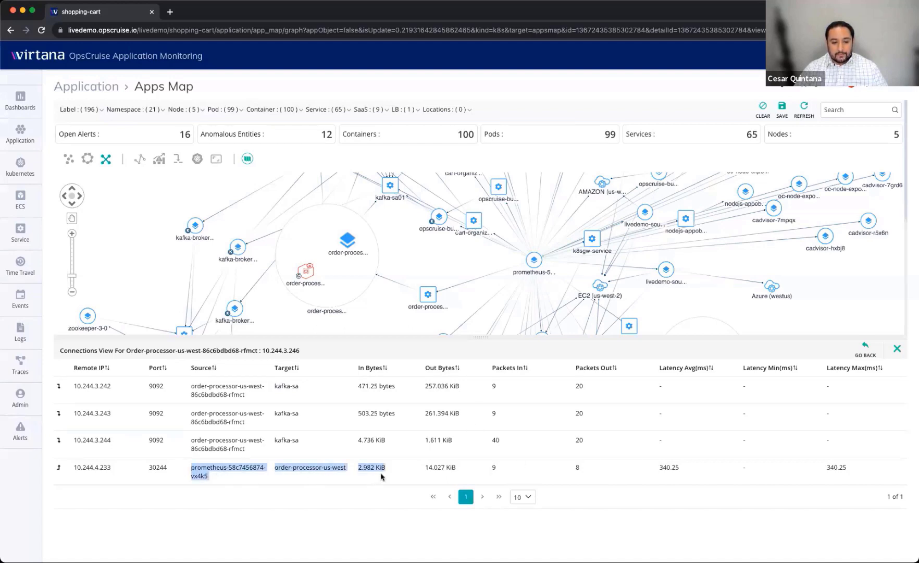
{"action": "left_click", "coordinate": [381, 476]}
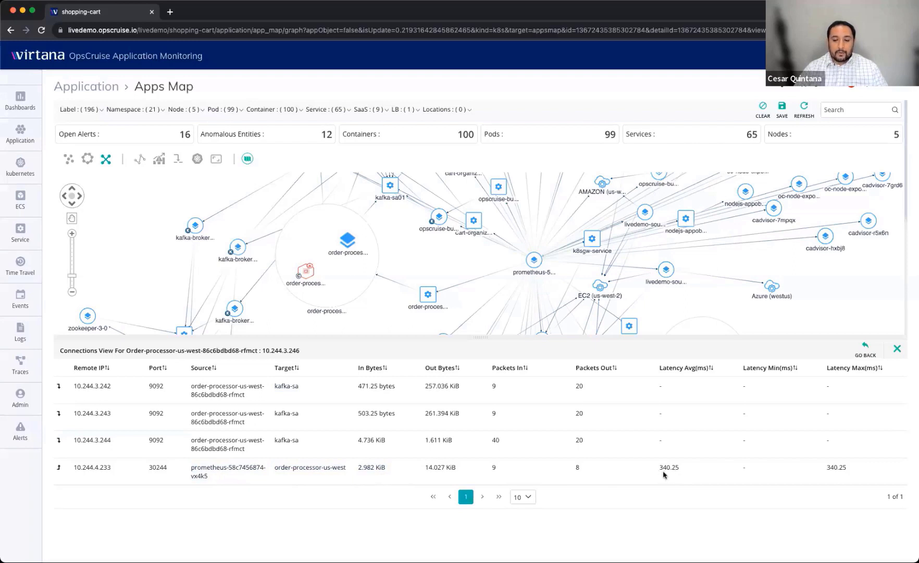
{"action": "left_click_drag", "start_coordinate": [655, 467], "coordinate": [705, 472]}
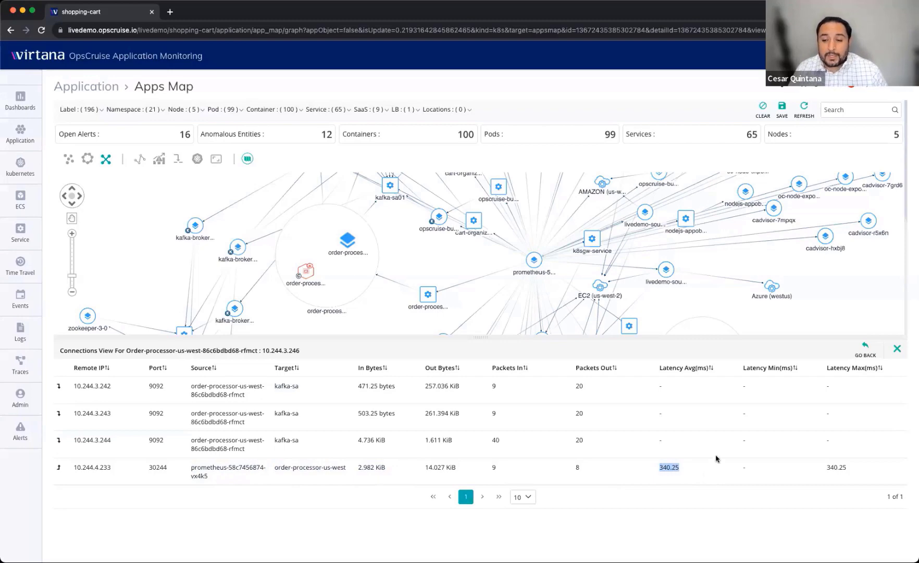
{"action": "key", "text": "Escape"}
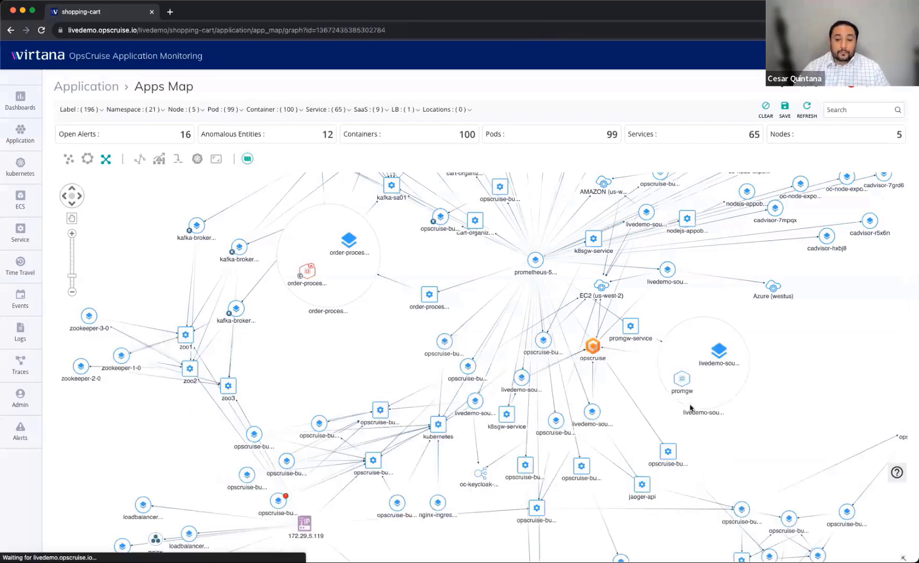
- Expand the kafka-broker pod nearest the order-processor pod and view the kafka-broker and kafka-sa details of its container
{"action": "scroll", "coordinate": [401, 344], "scroll_direction": "down", "scroll_amount": 5}
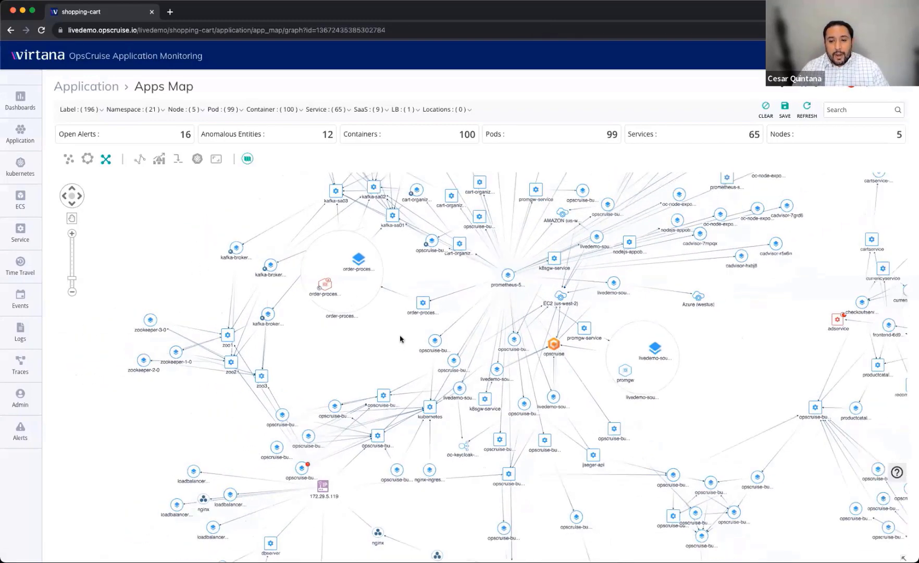
{"action": "left_click_drag", "start_coordinate": [694, 326], "coordinate": [569, 298]}
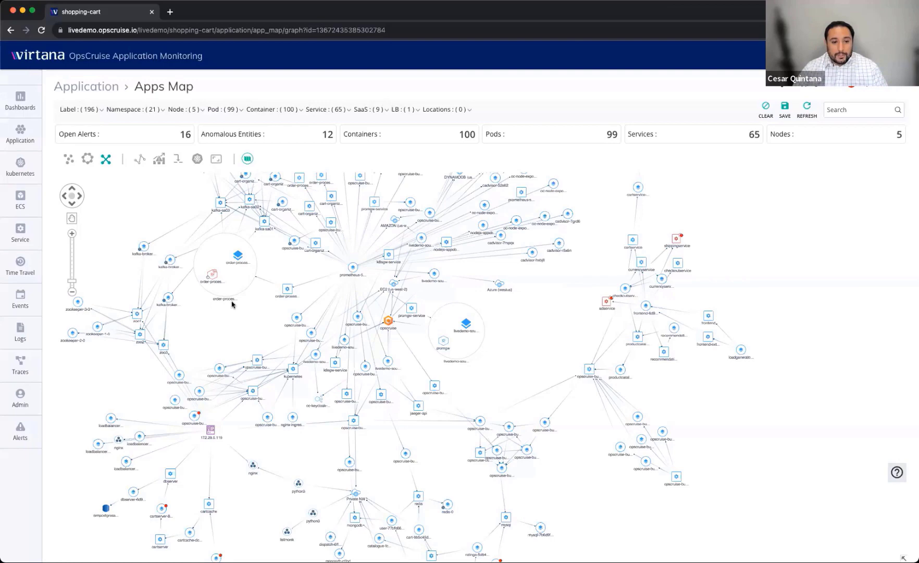
{"action": "scroll", "coordinate": [261, 313], "scroll_direction": "up", "scroll_amount": 5}
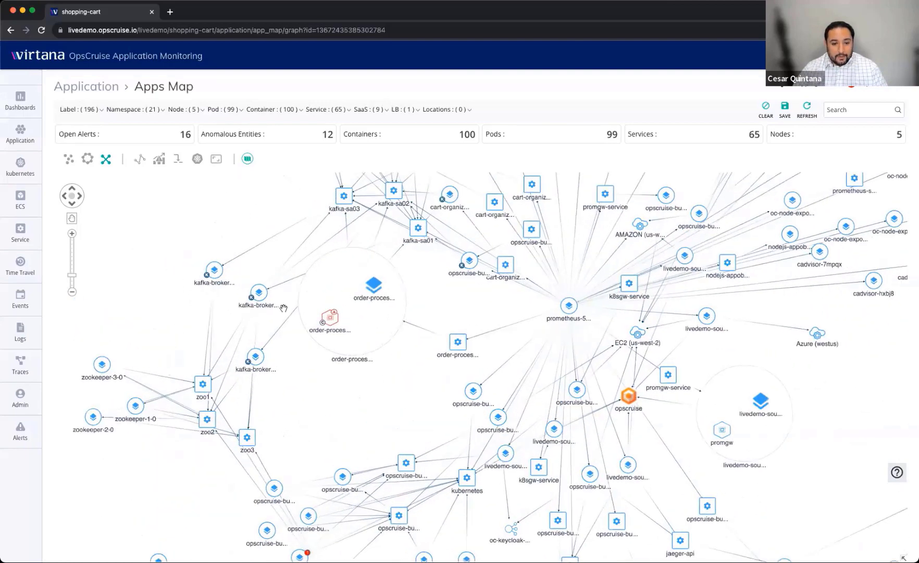
{"action": "left_click", "coordinate": [260, 293]}
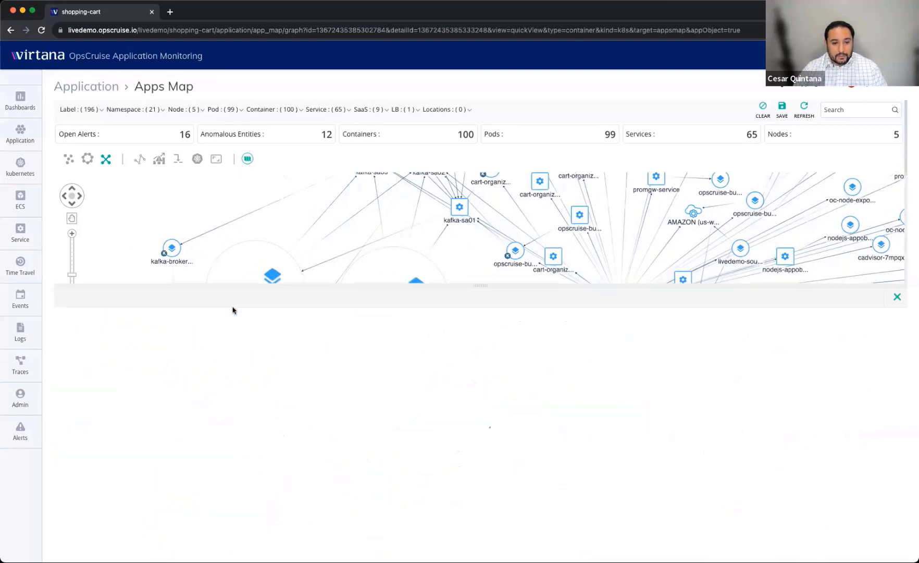
{"action": "left_click", "coordinate": [155, 316]}
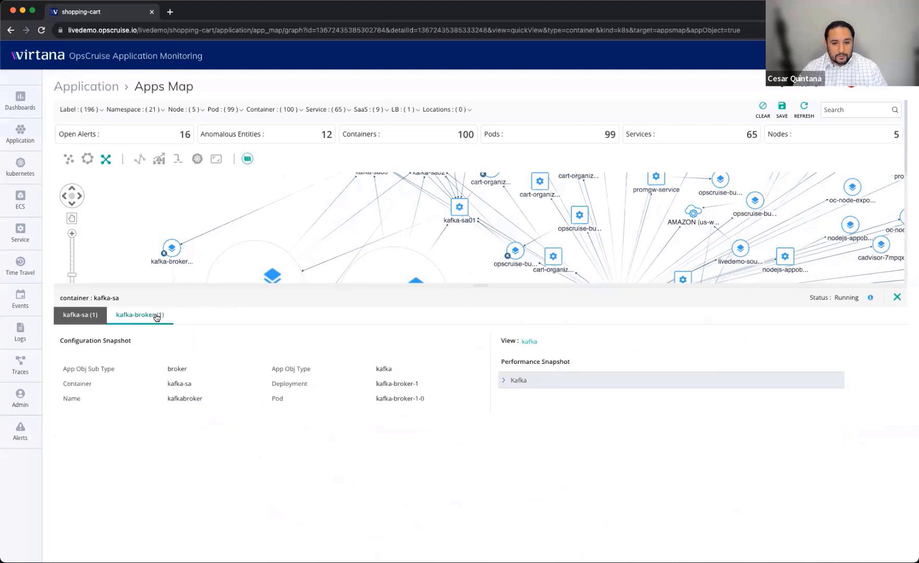
{"action": "left_click", "coordinate": [86, 316]}
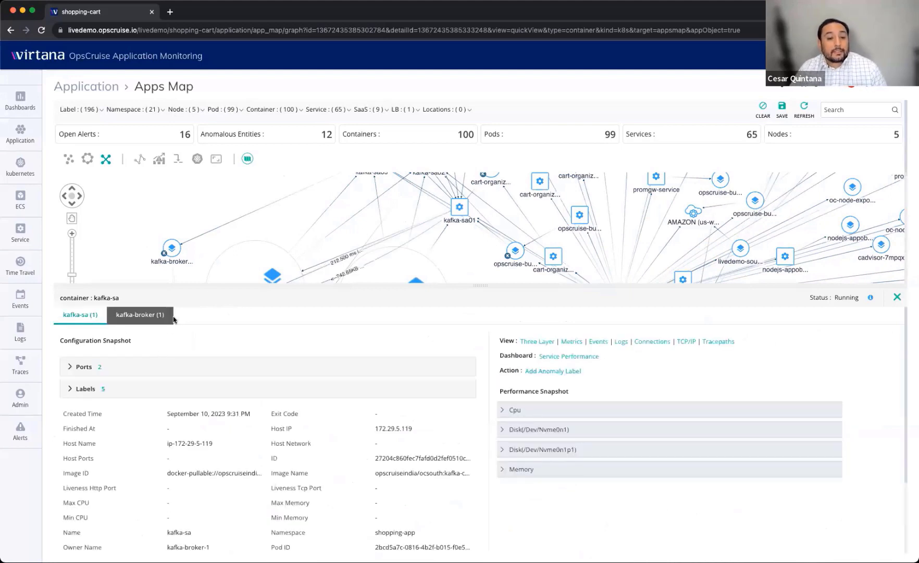
- Check the kafka-sa container's place on the map by resizing the details area, and view its kafka-broker application details
{"action": "left_click_drag", "start_coordinate": [225, 284], "coordinate": [240, 353]}
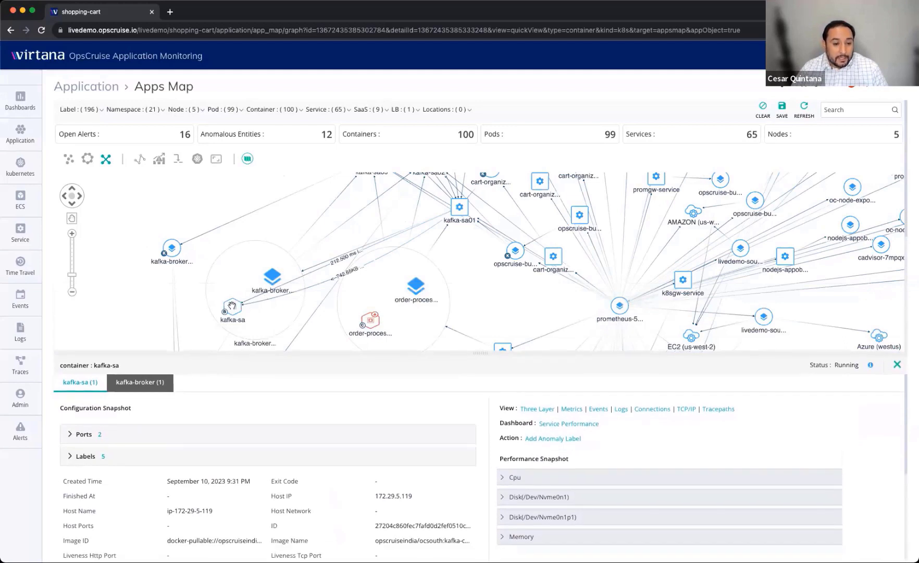
{"action": "left_click_drag", "start_coordinate": [240, 353], "coordinate": [262, 281]}
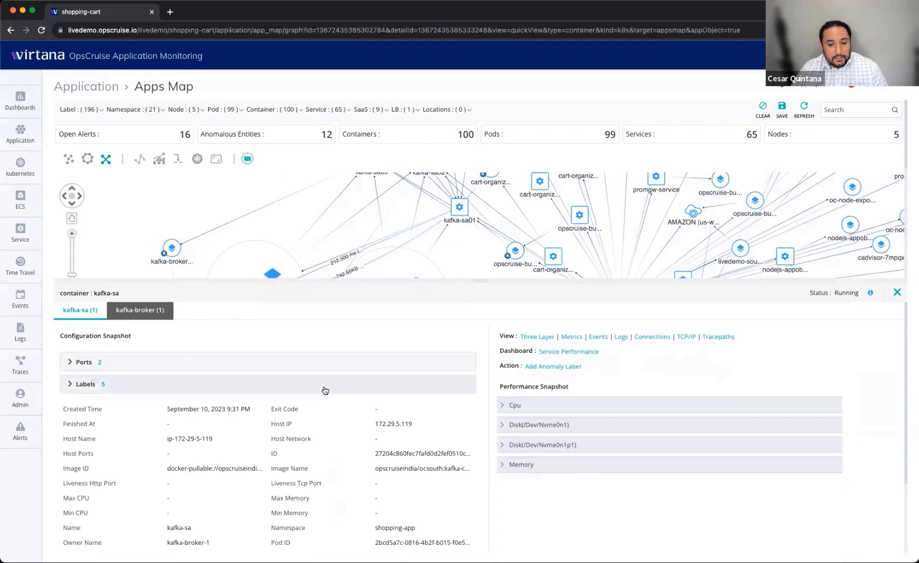
{"action": "left_click", "coordinate": [137, 312]}
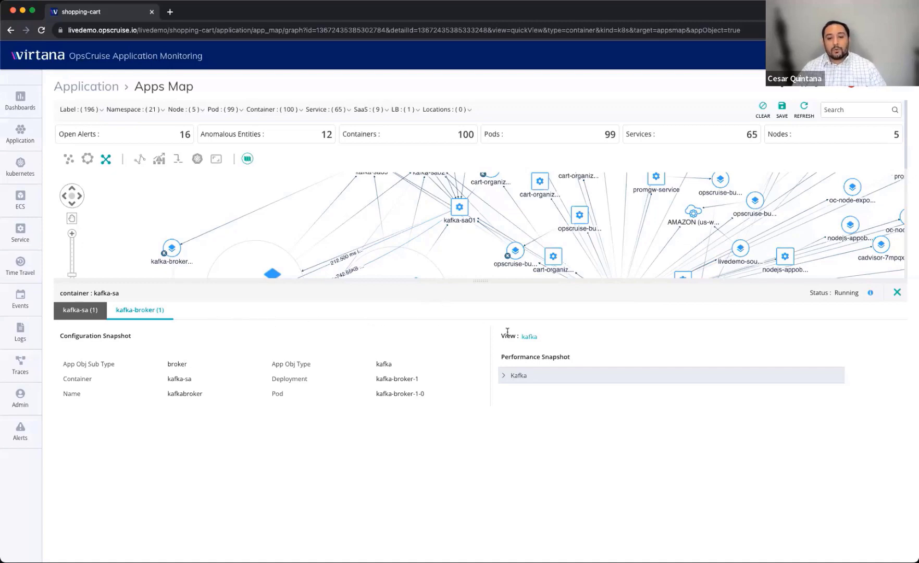
- View the broker's kafka dashboard, covering its connections graph and broker topic metrics charts, return to the apps map and close the container details
{"action": "left_click", "coordinate": [528, 336]}
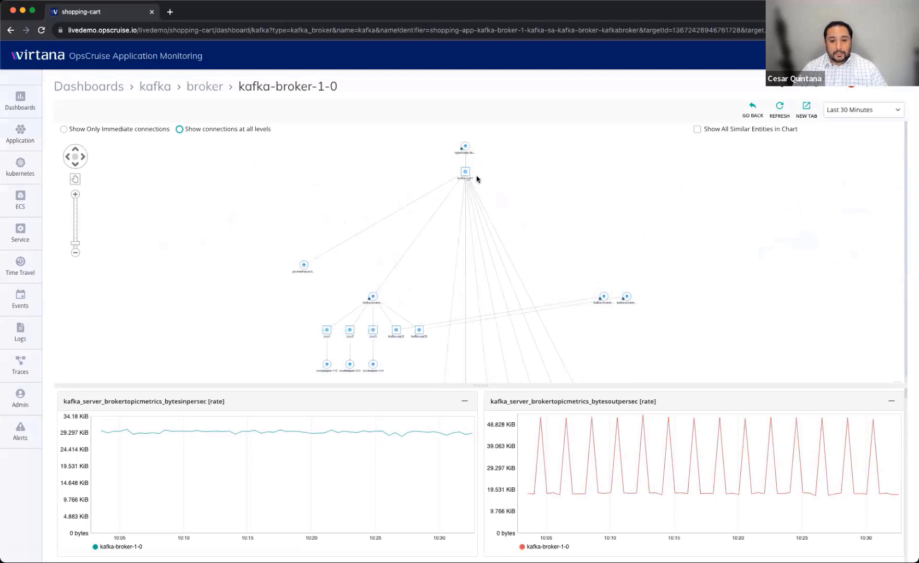
{"action": "left_click_drag", "start_coordinate": [563, 269], "coordinate": [580, 210]}
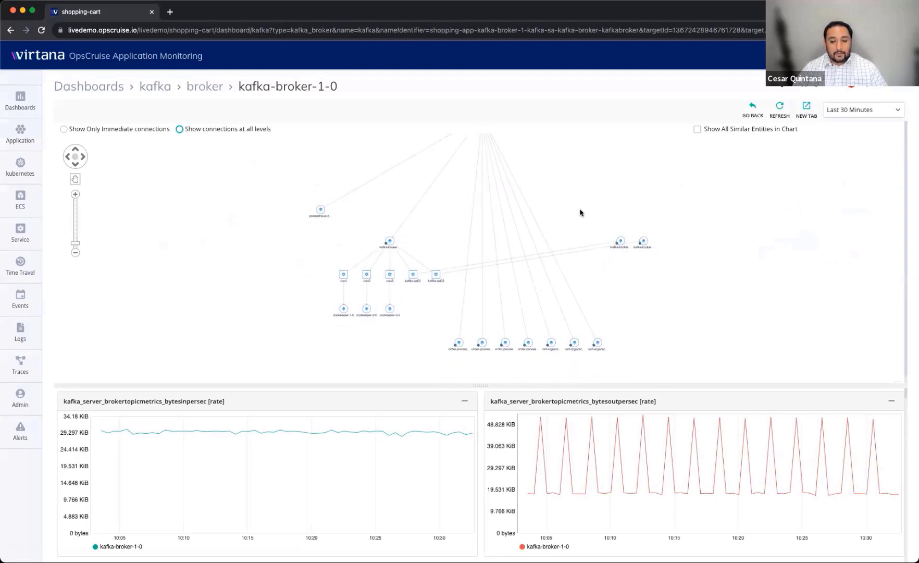
{"action": "left_click_drag", "start_coordinate": [403, 385], "coordinate": [408, 243]}
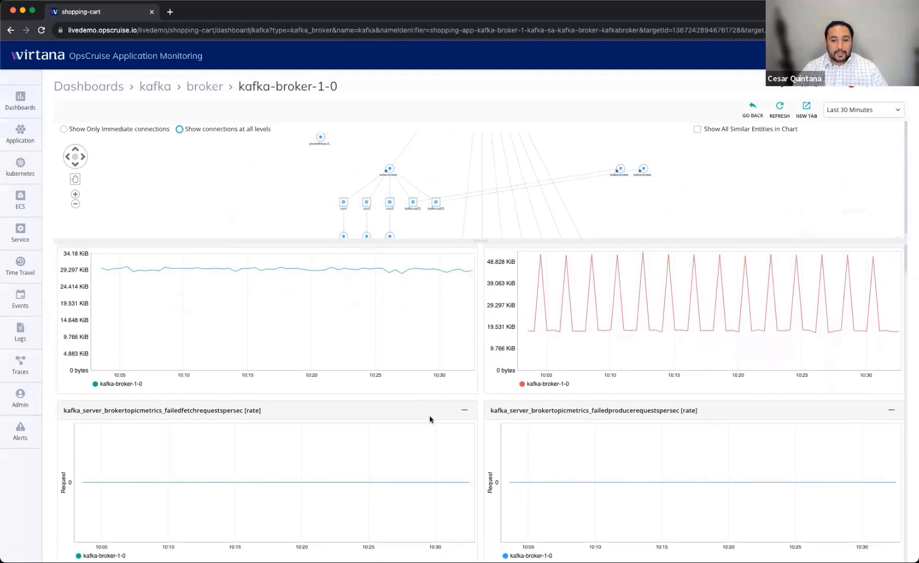
{"action": "scroll", "coordinate": [429, 412], "scroll_direction": "down", "scroll_amount": 3}
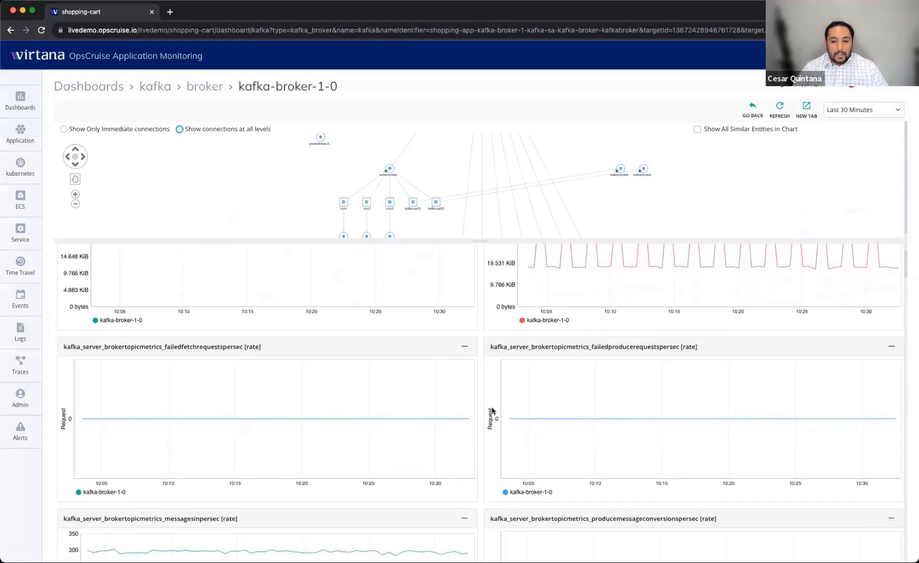
{"action": "scroll", "coordinate": [492, 409], "scroll_direction": "down", "scroll_amount": 5}
{"action": "scroll", "coordinate": [417, 417], "scroll_direction": "down", "scroll_amount": 2}
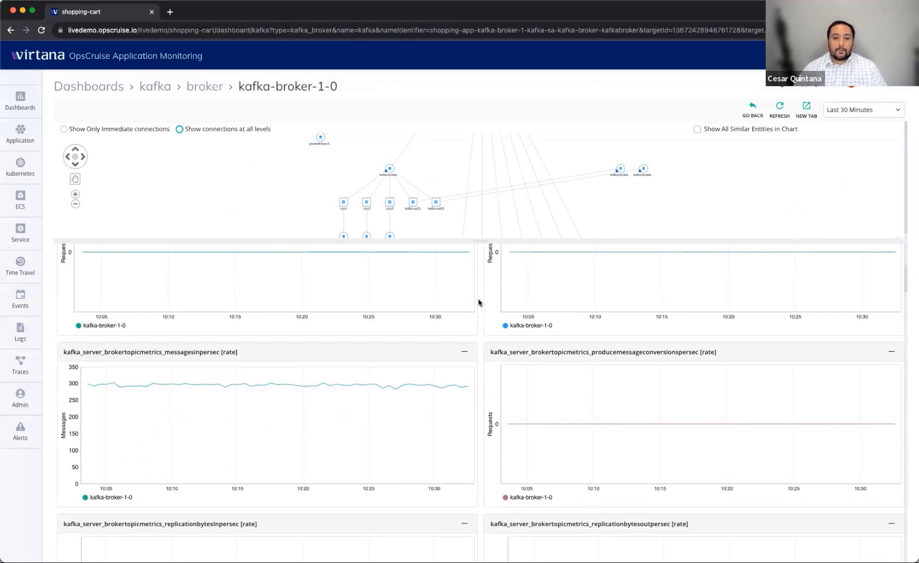
{"action": "scroll", "coordinate": [479, 302], "scroll_direction": "up", "scroll_amount": 2}
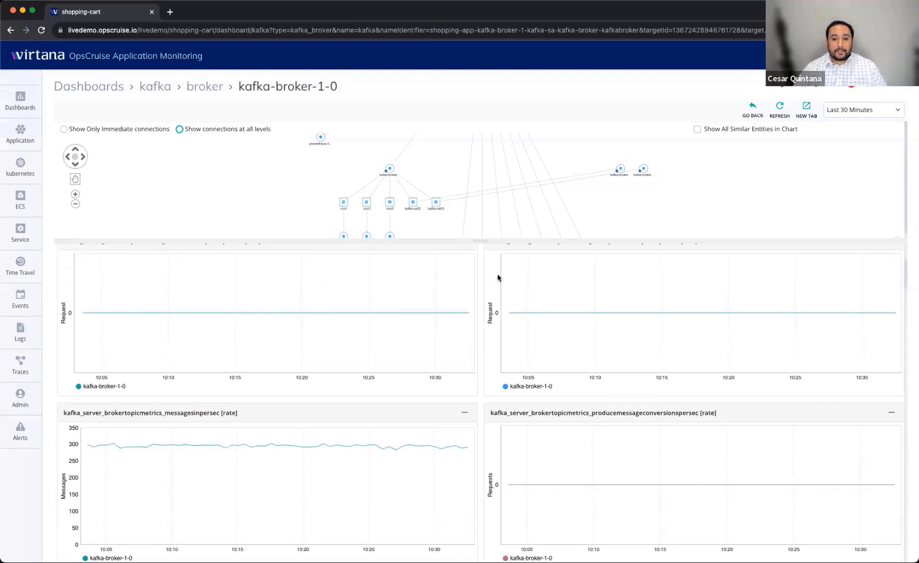
{"action": "left_click", "coordinate": [753, 107]}
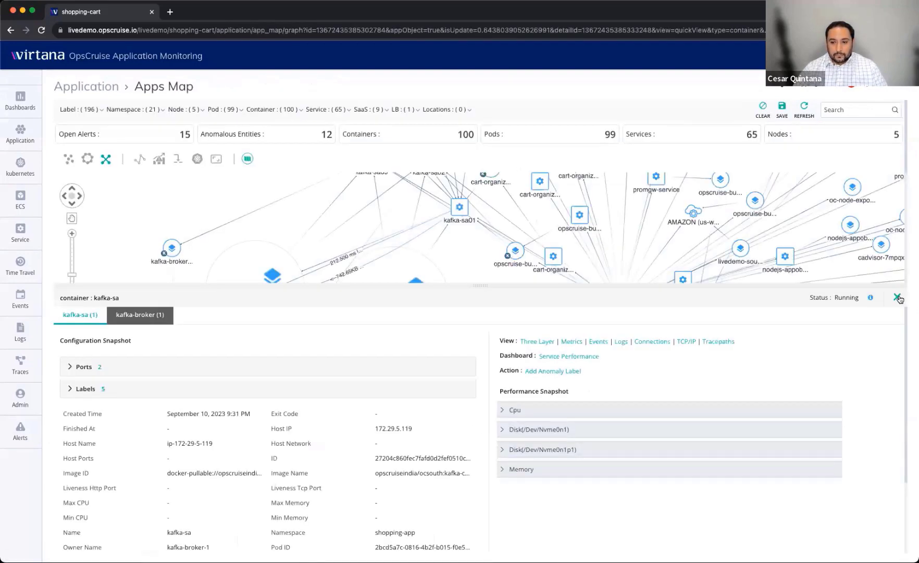
{"action": "left_click", "coordinate": [898, 297]}
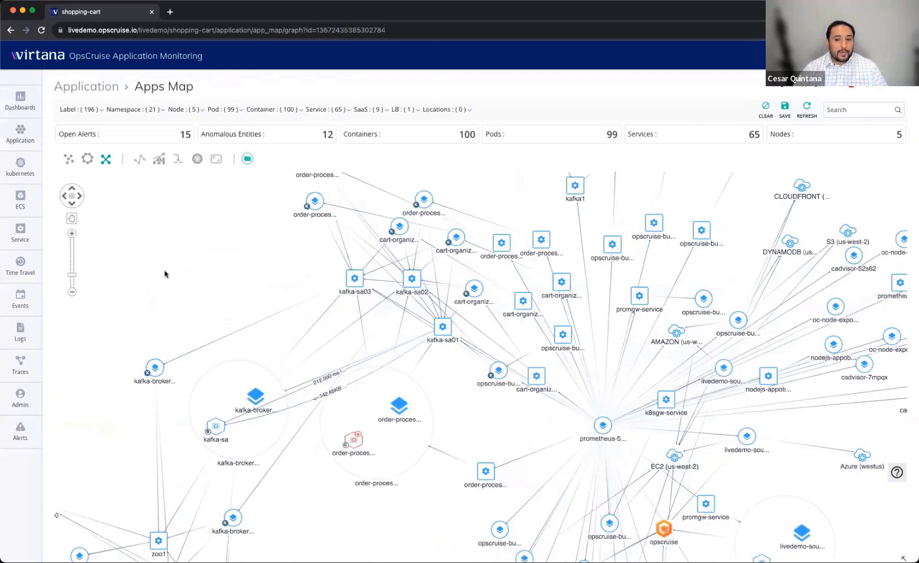
- Collapse the expanded order-processor, kafka-broker and livedemo-south pods on the apps map
{"action": "scroll", "coordinate": [191, 284], "scroll_direction": "down", "scroll_amount": 5}
{"action": "double_click", "coordinate": [294, 373]}
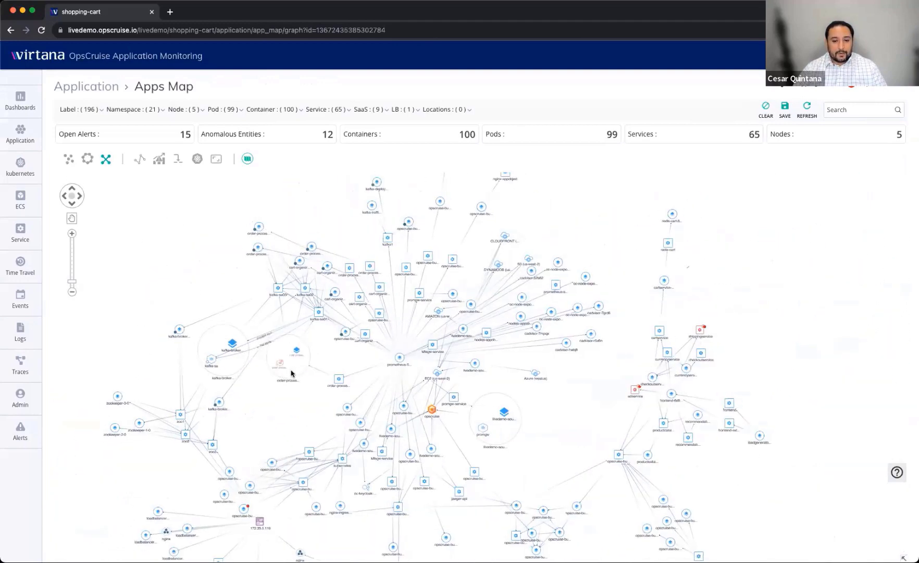
{"action": "double_click", "coordinate": [235, 339]}
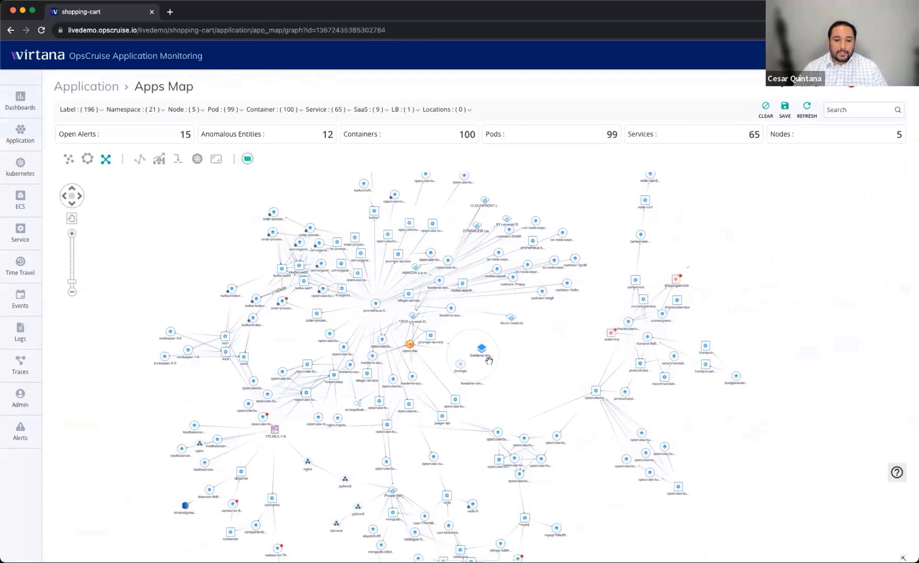
{"action": "double_click", "coordinate": [484, 366]}
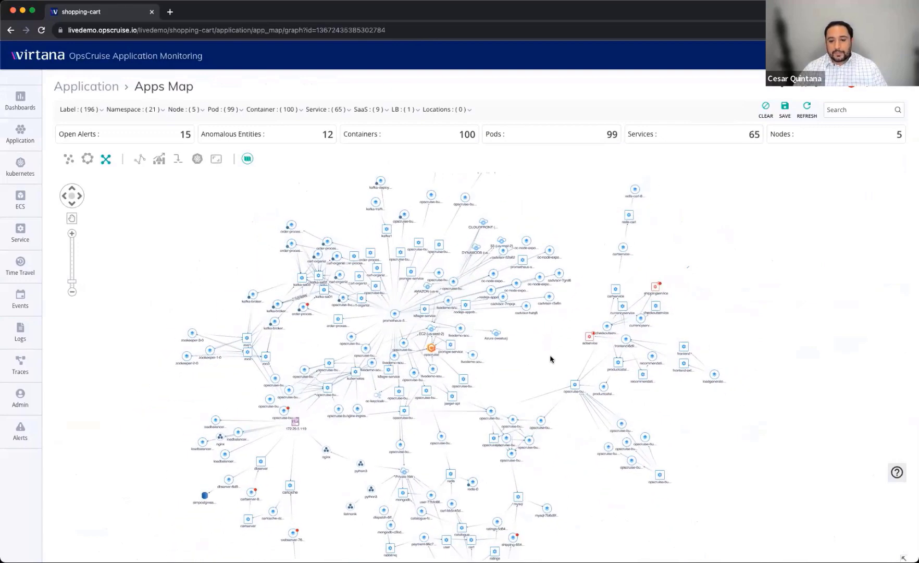
- Group the apps map by namespace with ns:* and look over the online-boutique, robot-shop, shopping-app and shopping-cart groups
{"action": "left_click", "coordinate": [248, 158]}
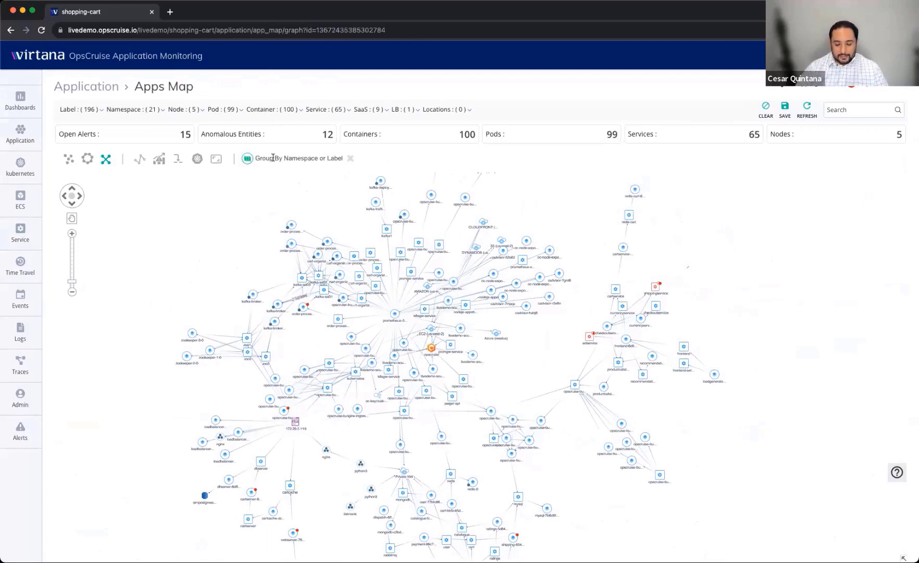
{"action": "type", "text": "ns:"}
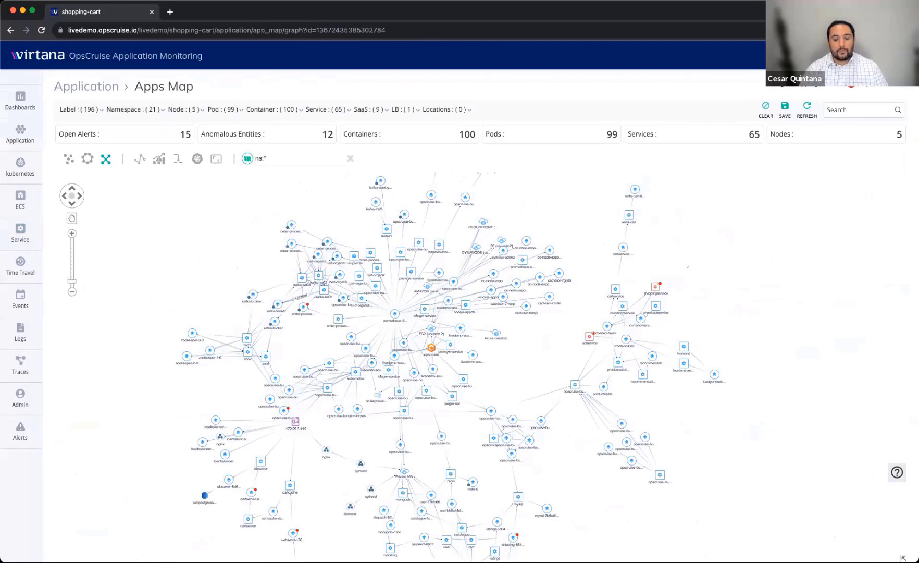
{"action": "type", "text": "*"}
{"action": "key", "text": "Return"}
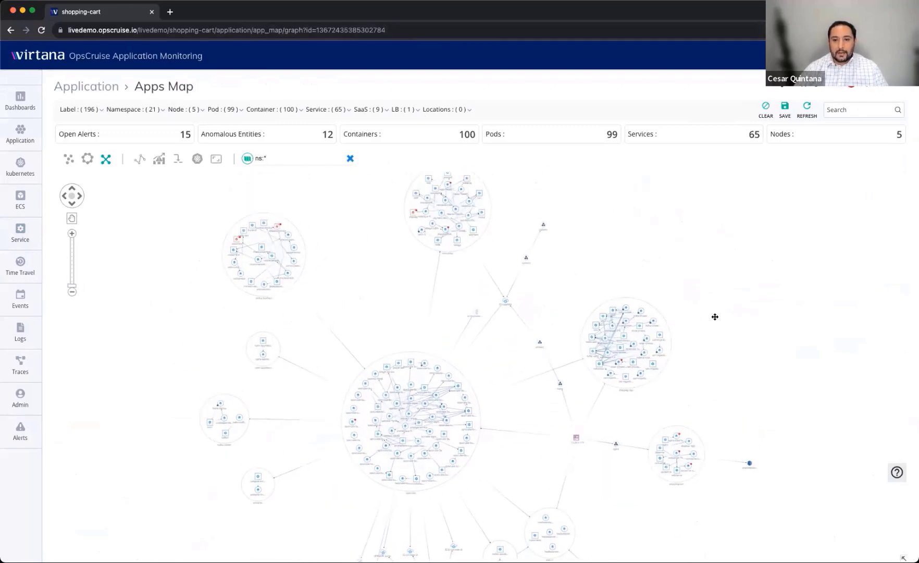
{"action": "scroll", "coordinate": [360, 263], "scroll_direction": "up", "scroll_amount": 2}
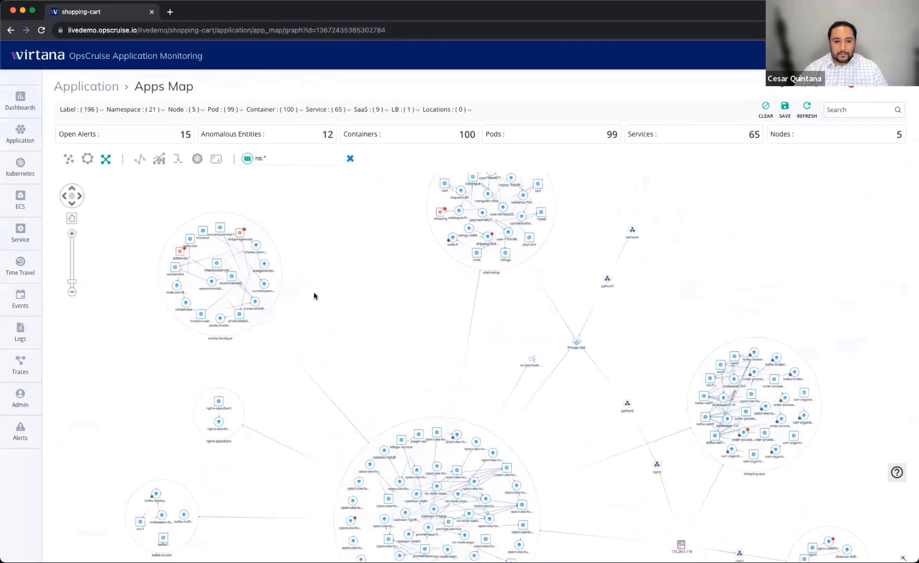
{"action": "scroll", "coordinate": [237, 332], "scroll_direction": "up", "scroll_amount": 1}
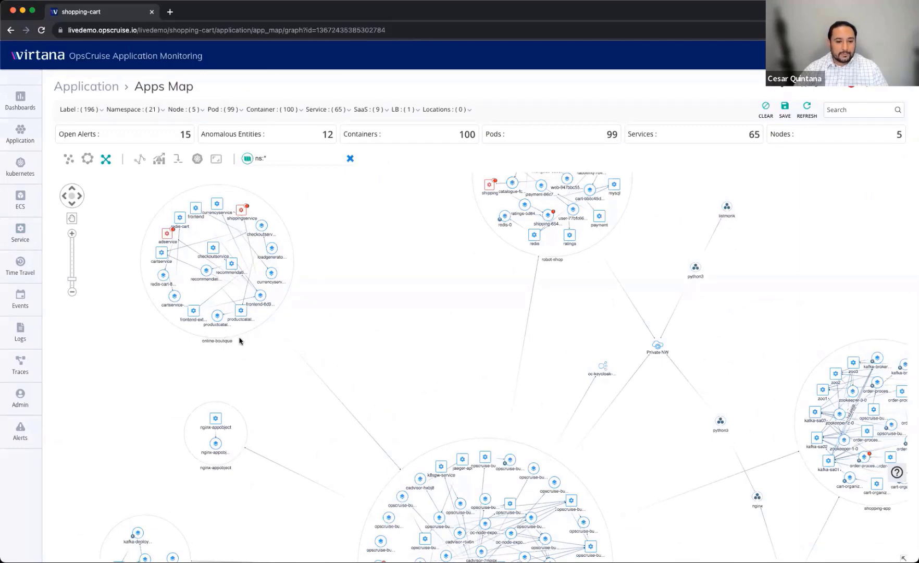
{"action": "left_click_drag", "start_coordinate": [628, 414], "coordinate": [642, 255]}
{"action": "left_click_drag", "start_coordinate": [821, 384], "coordinate": [644, 408]}
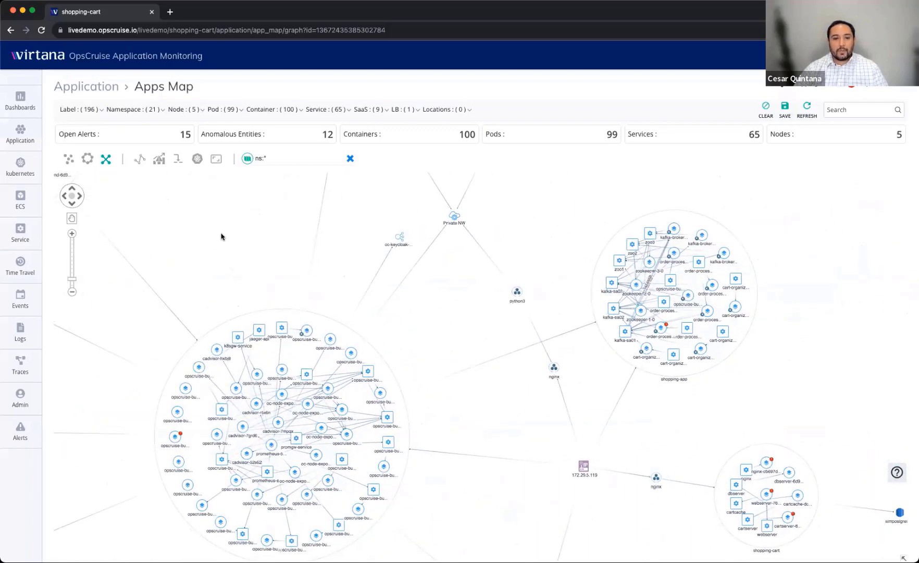
{"action": "left_click_drag", "start_coordinate": [239, 285], "coordinate": [382, 343]}
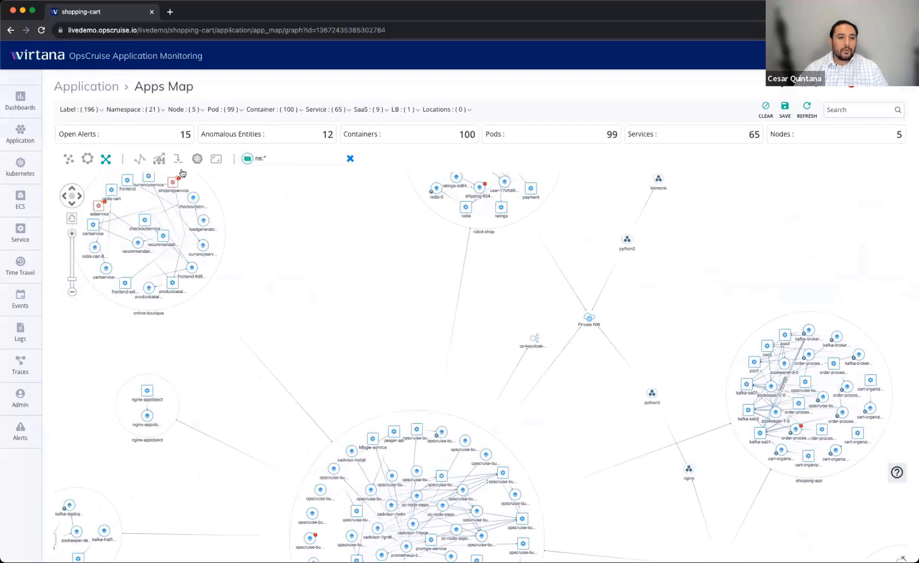
- Filter the apps map to only the shopping-cart and robot-shop namespaces
{"action": "left_click", "coordinate": [139, 111]}
{"action": "left_click", "coordinate": [116, 149]}
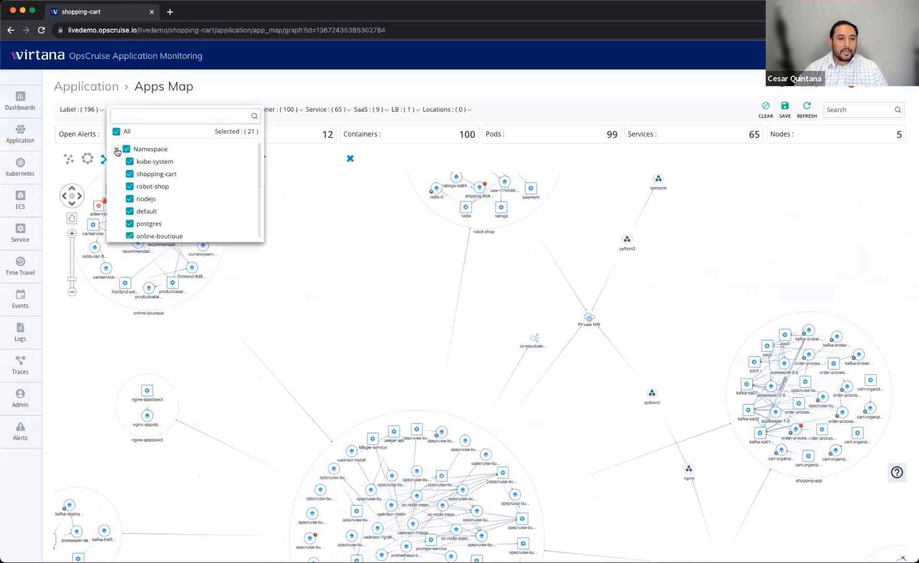
{"action": "left_click", "coordinate": [116, 137]}
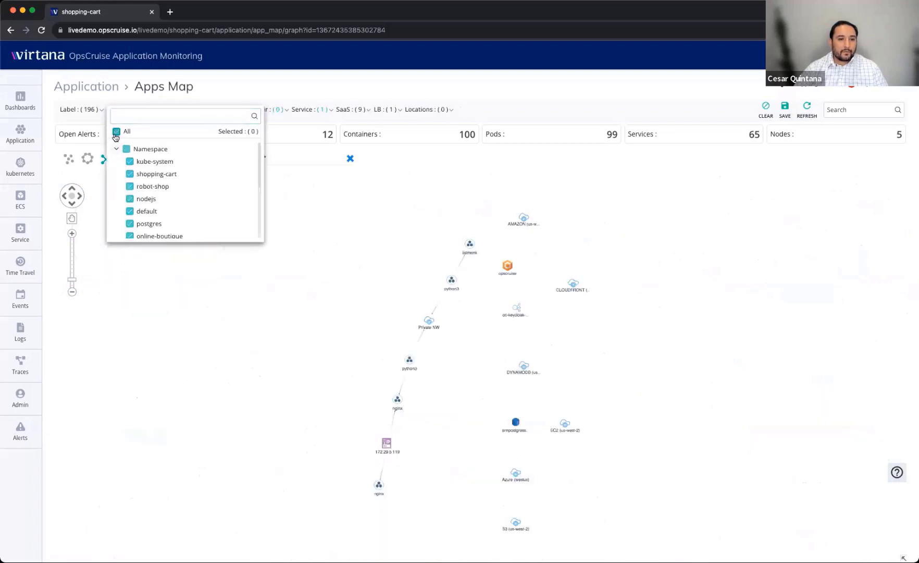
{"action": "left_click", "coordinate": [129, 186]}
{"action": "left_click", "coordinate": [130, 174]}
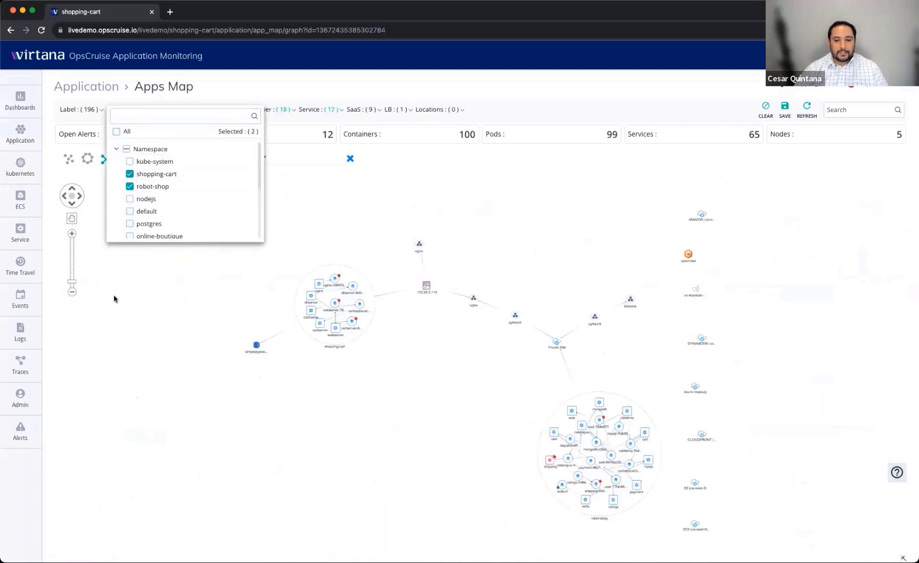
{"action": "left_click", "coordinate": [114, 298]}
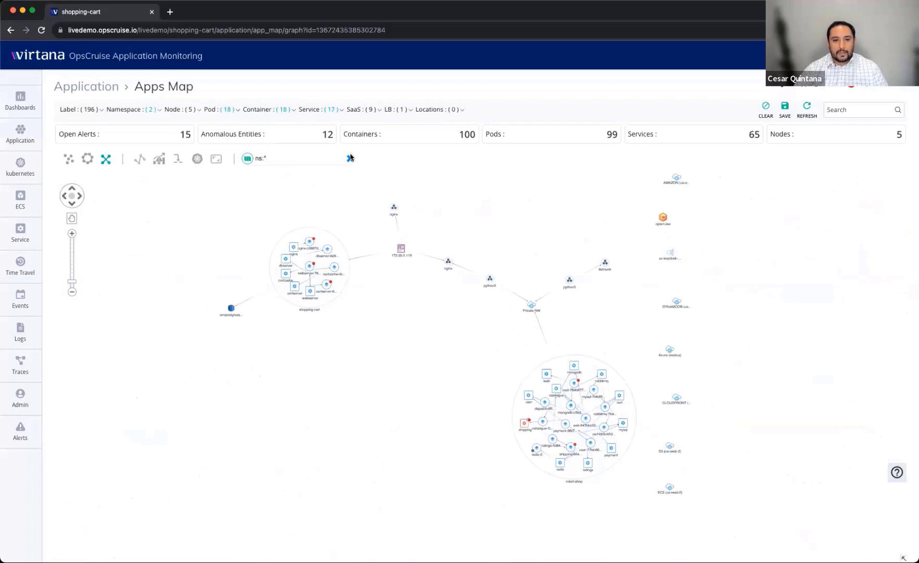
- Remove the ns:* grouping and clear the namespace filter to restore the full apps map
{"action": "left_click", "coordinate": [350, 158]}
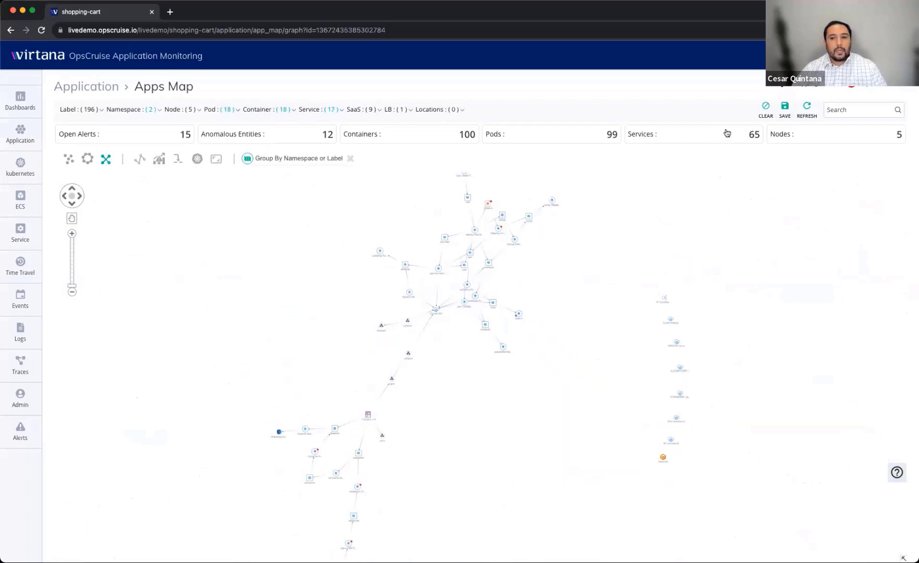
{"action": "left_click", "coordinate": [764, 108]}
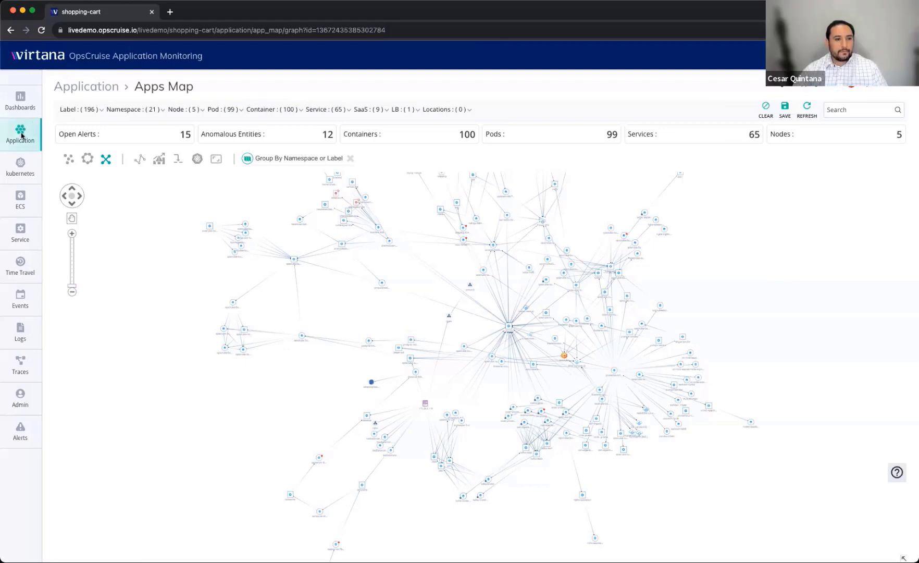
- Open the application's Node Map and look across all nodes with their CPU, memory and pods
{"action": "mouse_move", "coordinate": [19, 100]}
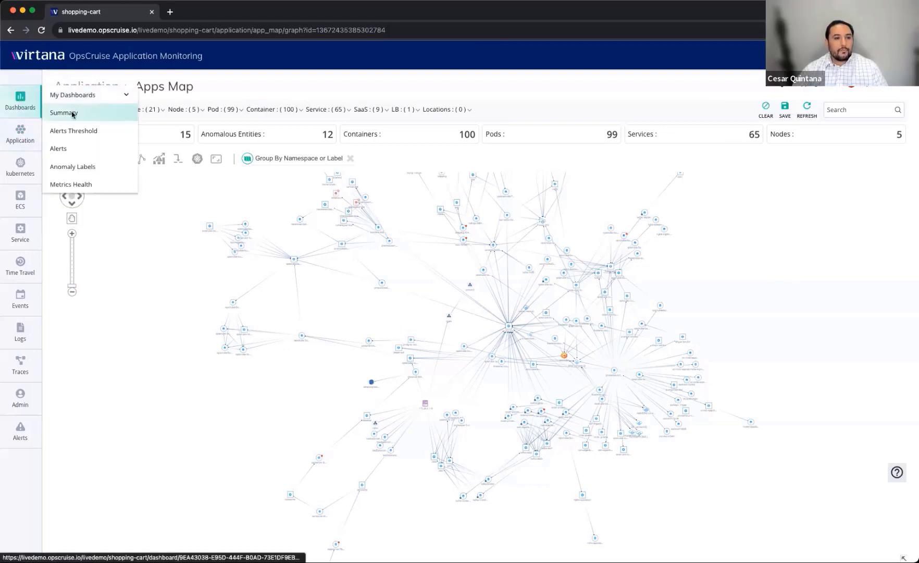
{"action": "mouse_move", "coordinate": [20, 133]}
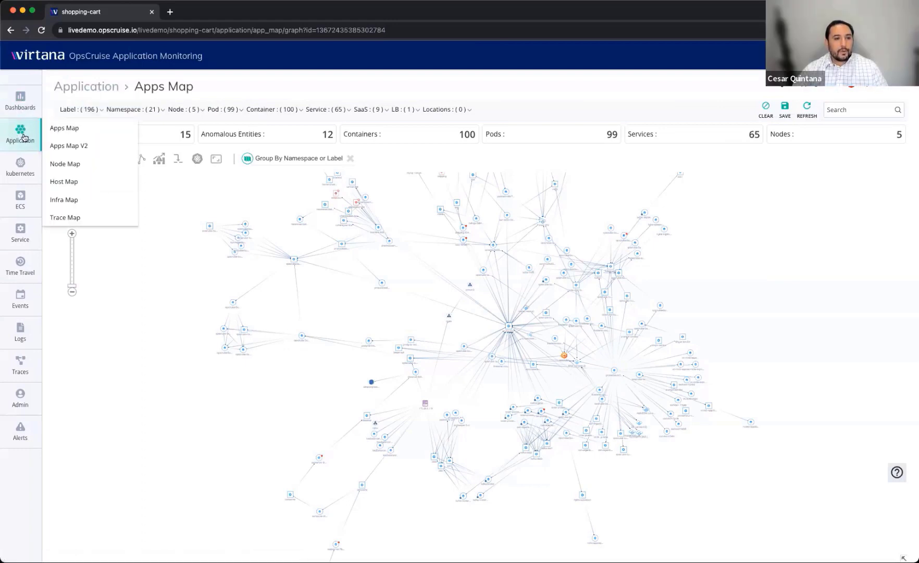
{"action": "left_click", "coordinate": [78, 166]}
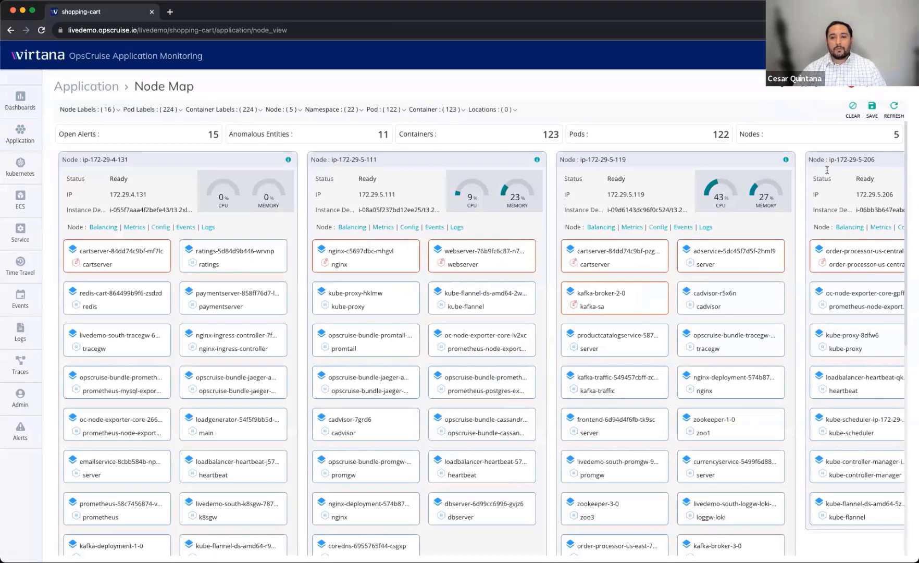
{"action": "scroll", "coordinate": [827, 170], "scroll_direction": "right", "scroll_amount": 5}
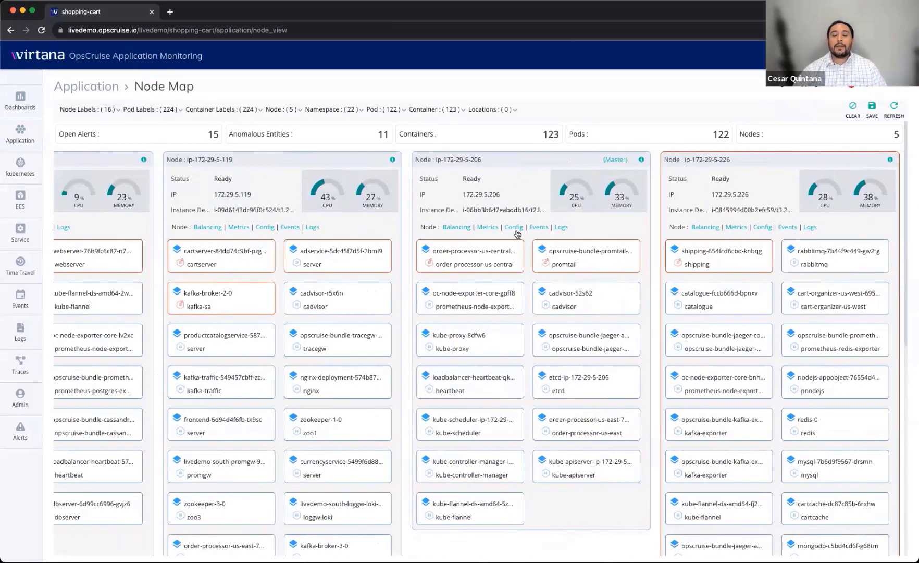
{"action": "scroll", "coordinate": [384, 255], "scroll_direction": "left", "scroll_amount": 2}
{"action": "scroll", "coordinate": [385, 255], "scroll_direction": "left", "scroll_amount": 5}
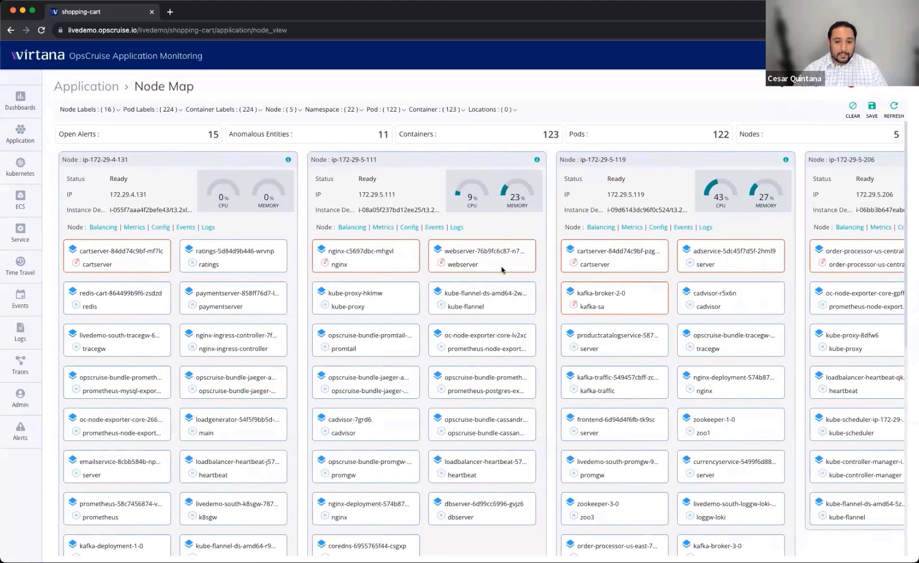
- View the details and anomalies of the webserver container on node ip-172-29-5-111, and close them
{"action": "left_click", "coordinate": [463, 266]}
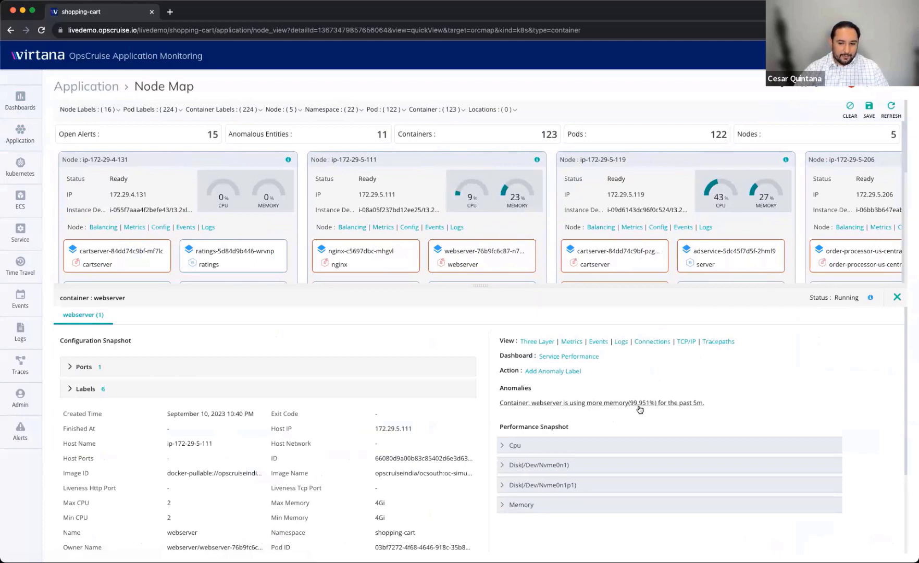
{"action": "left_click", "coordinate": [897, 298]}
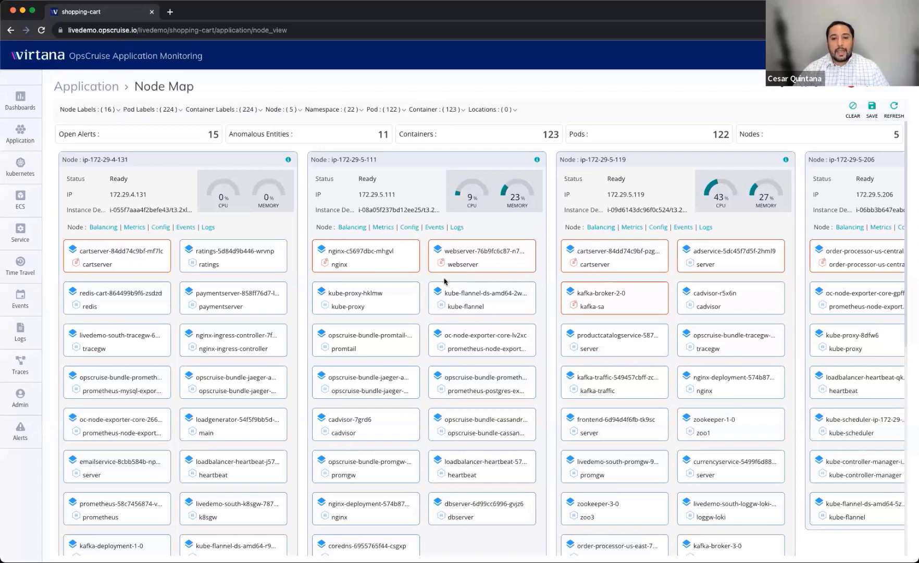
- View the configuration of node ip-172-29-5-111, highlighting its container runtime version and reading through the remaining properties
{"action": "left_click", "coordinate": [410, 228]}
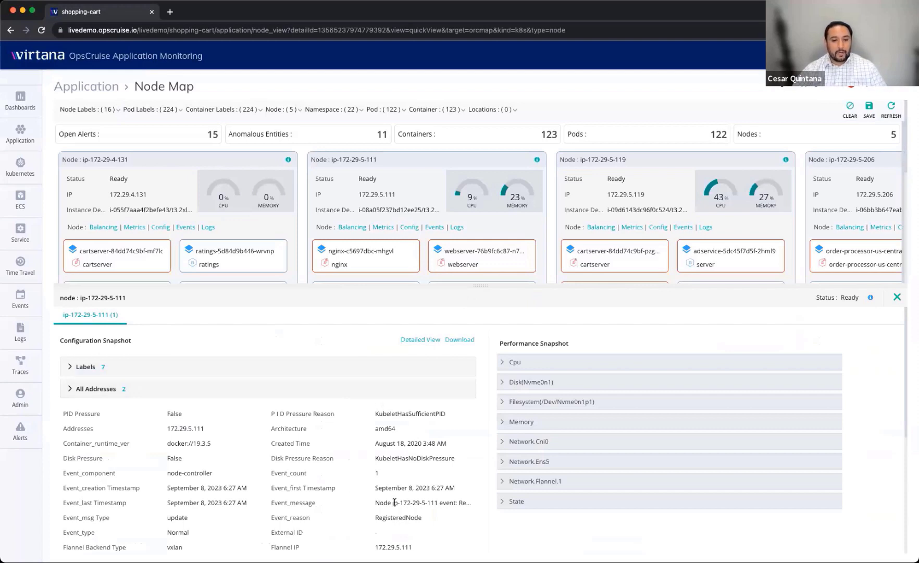
{"action": "scroll", "coordinate": [381, 499], "scroll_direction": "down", "scroll_amount": 1}
{"action": "scroll", "coordinate": [381, 499], "scroll_direction": "down", "scroll_amount": 1}
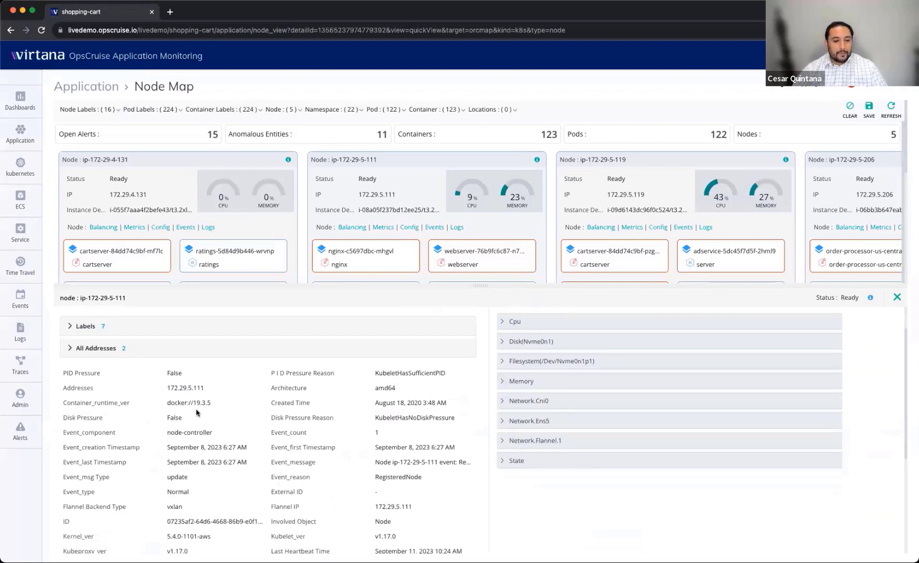
{"action": "left_click_drag", "start_coordinate": [175, 385], "coordinate": [212, 404]}
{"action": "scroll", "coordinate": [236, 494], "scroll_direction": "down", "scroll_amount": 2}
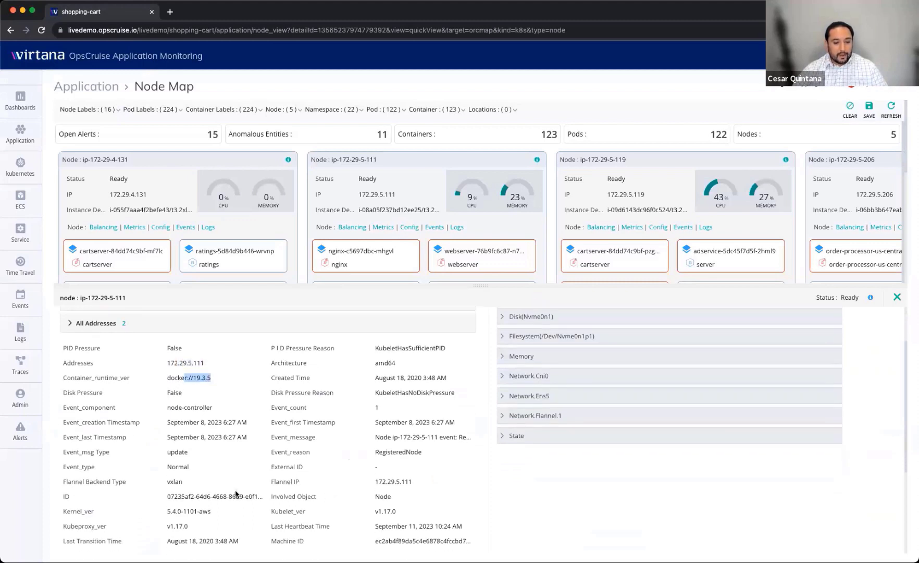
{"action": "scroll", "coordinate": [236, 495], "scroll_direction": "down", "scroll_amount": 7}
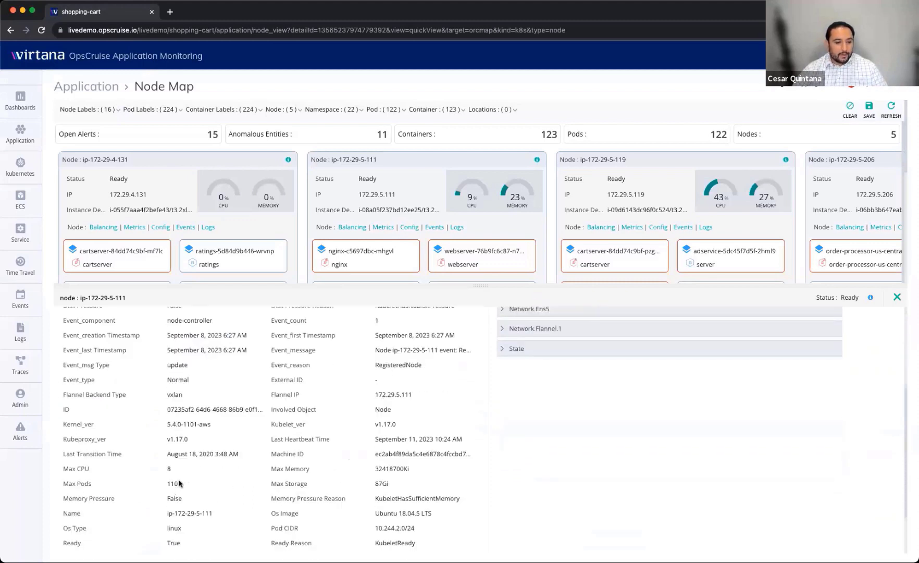
- Highlight the Max Pods value in the configuration of node ip-172-29-5-111 and check the neighbouring Max Storage property
{"action": "left_click_drag", "start_coordinate": [162, 486], "coordinate": [195, 485]}
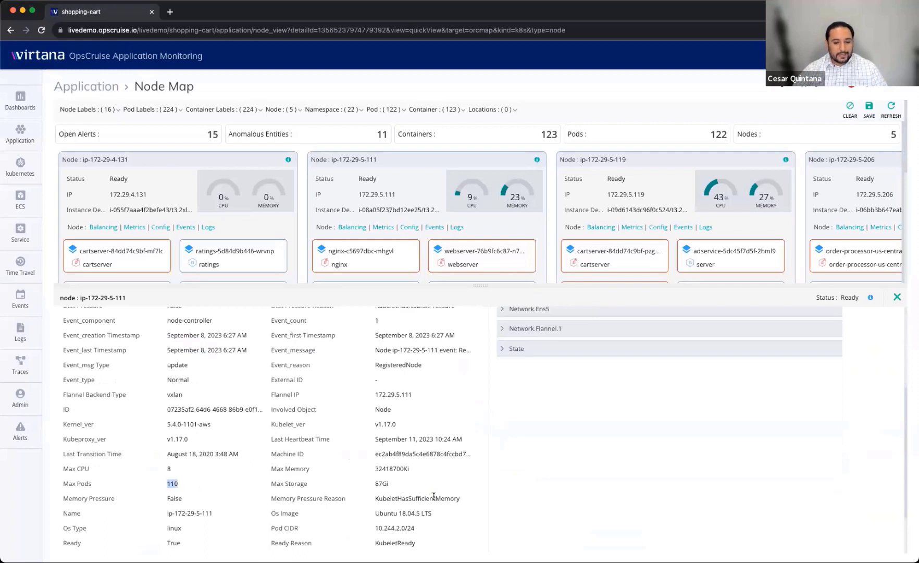
{"action": "left_click", "coordinate": [390, 483]}
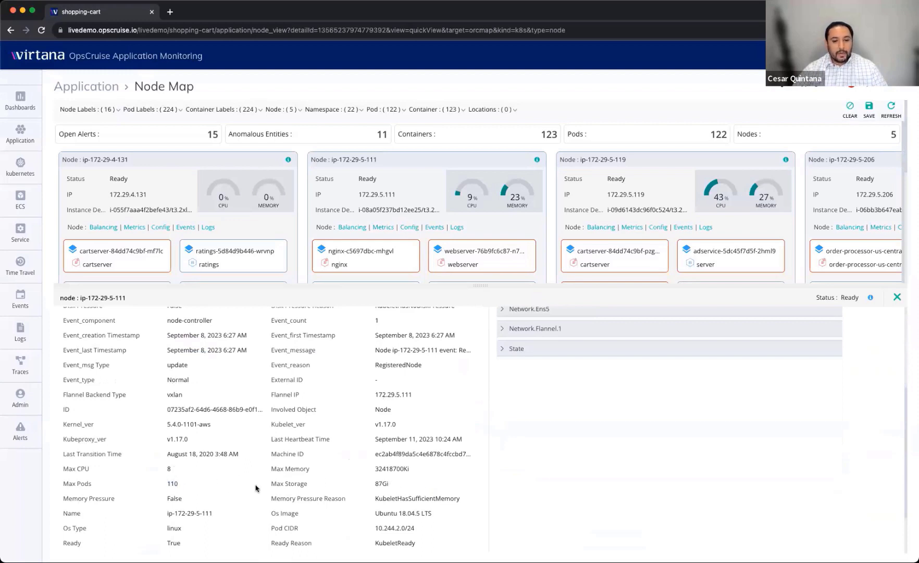
{"action": "scroll", "coordinate": [342, 479], "scroll_direction": "up", "scroll_amount": 10}
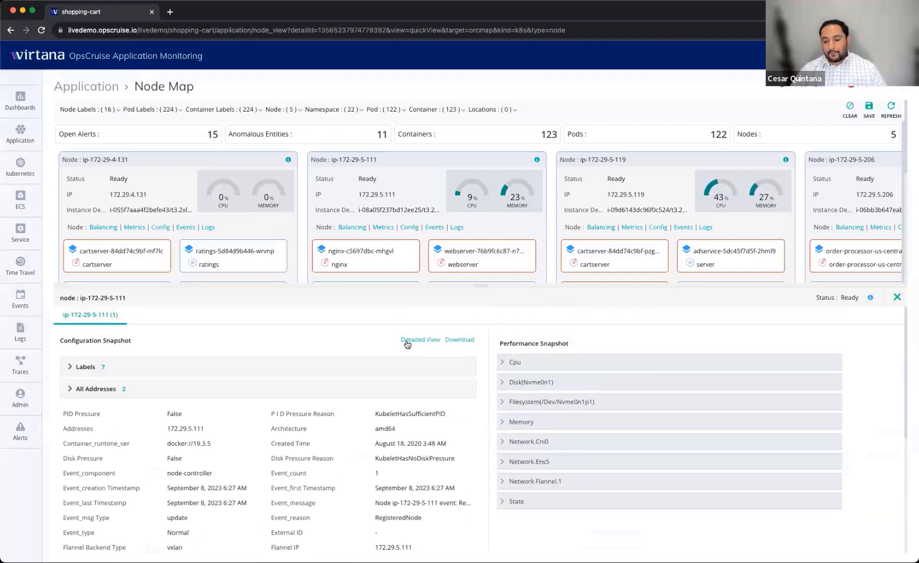
- Read the detailed YAML configuration of node ip-172-29-5-111, covering its labels, capacity and conditions, and close it
{"action": "left_click", "coordinate": [408, 343]}
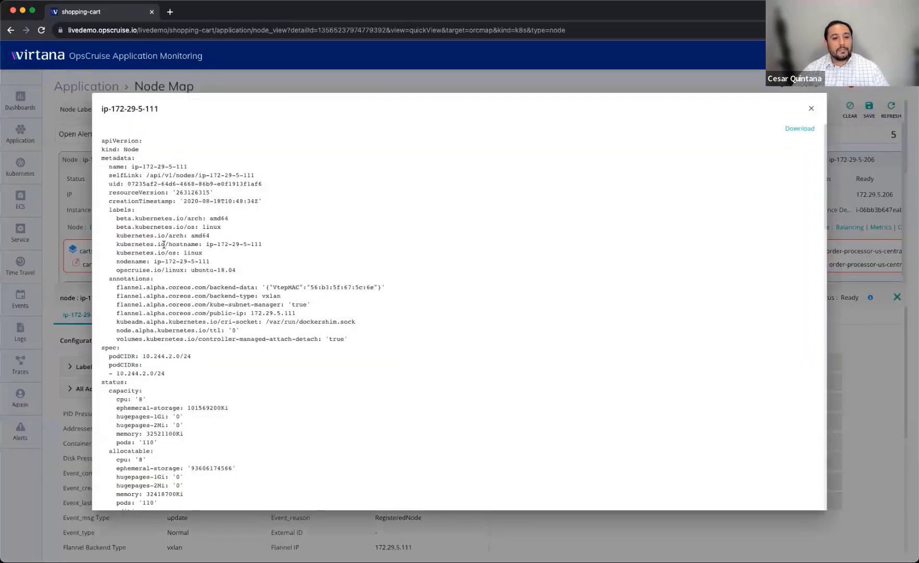
{"action": "scroll", "coordinate": [172, 256], "scroll_direction": "down", "scroll_amount": 5}
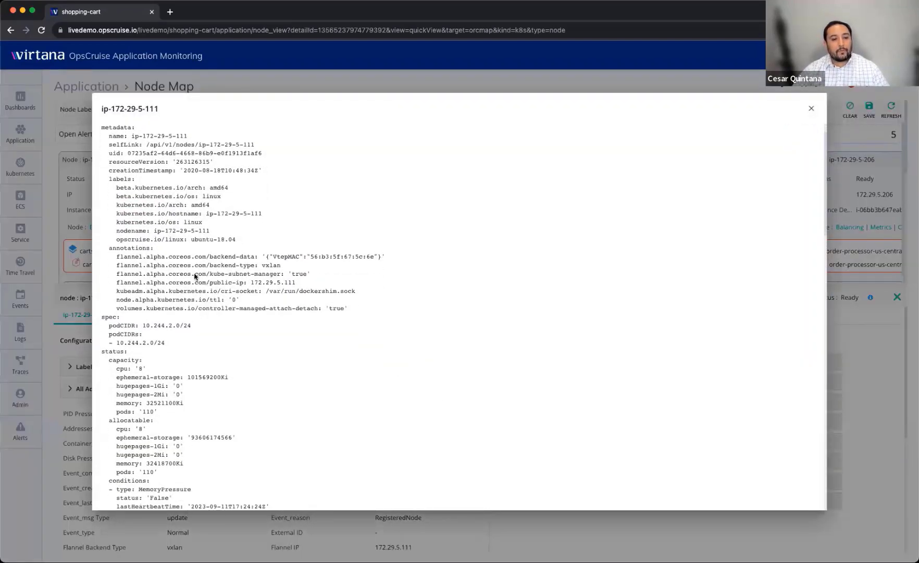
{"action": "scroll", "coordinate": [194, 276], "scroll_direction": "down", "scroll_amount": 6}
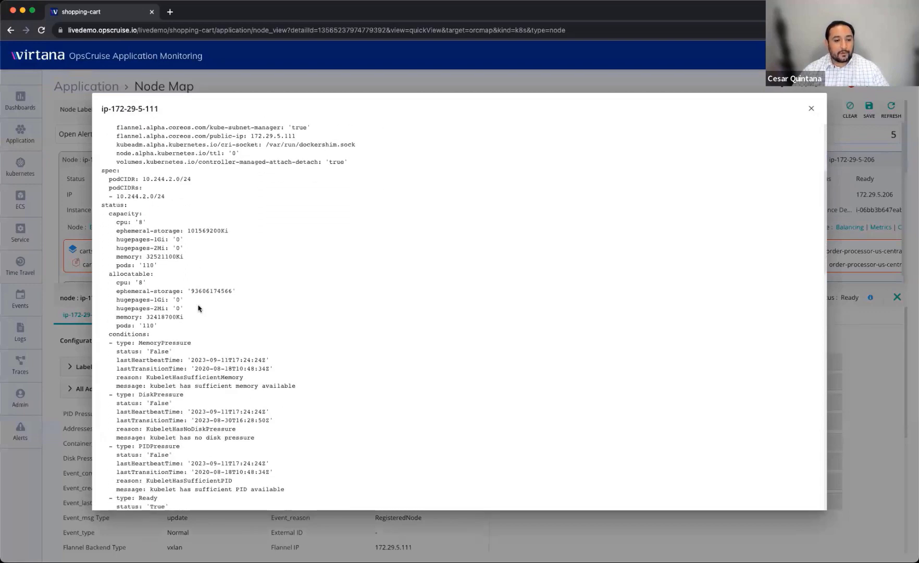
{"action": "key", "text": "Escape"}
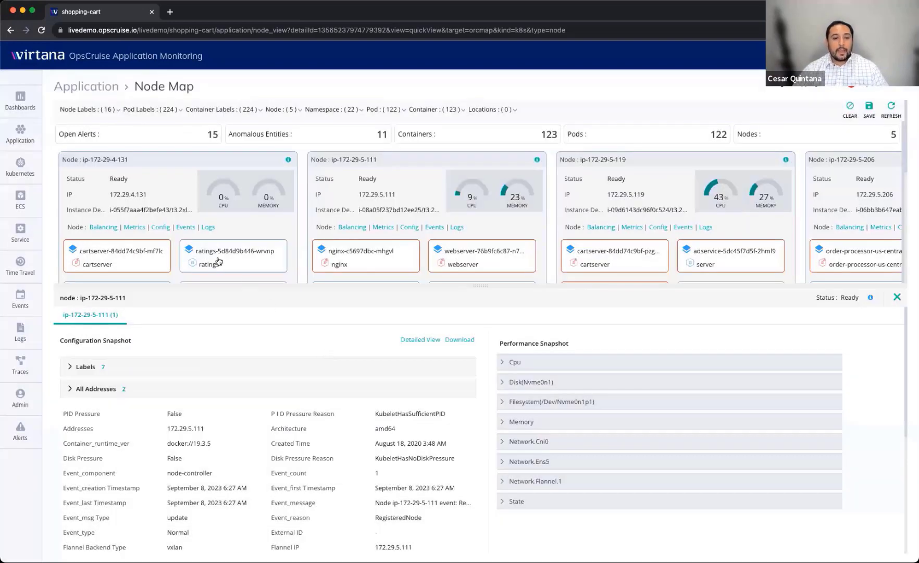
- Examine the disk, CPU, network and load metrics of node ip-172-29-5-111, and return to the Node Map with its configuration closed
{"action": "left_click", "coordinate": [380, 231]}
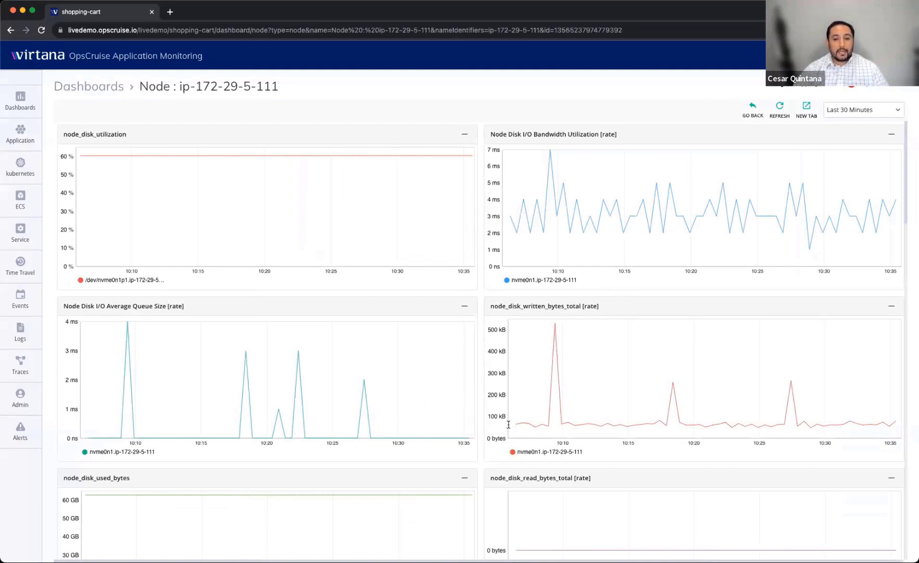
{"action": "scroll", "coordinate": [489, 418], "scroll_direction": "down", "scroll_amount": 5}
{"action": "scroll", "coordinate": [488, 418], "scroll_direction": "down", "scroll_amount": 3}
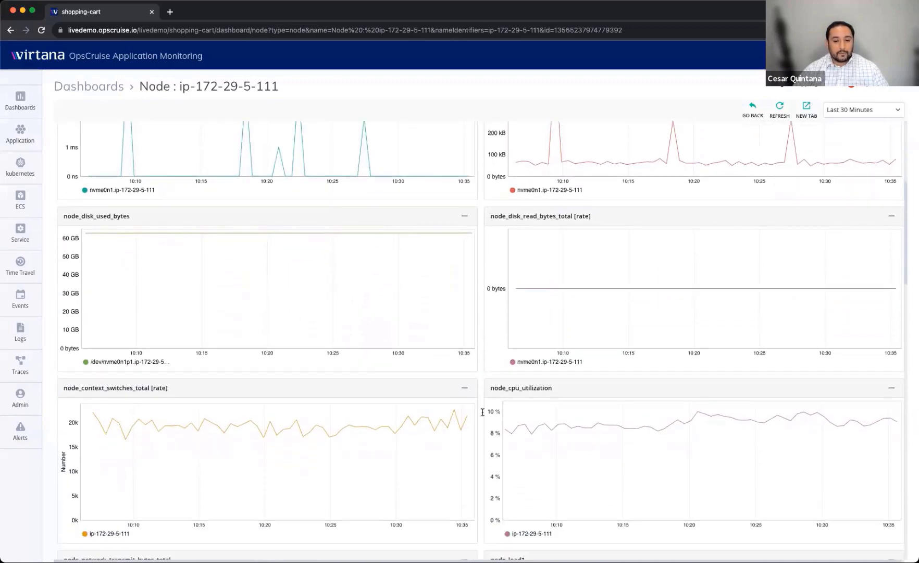
{"action": "scroll", "coordinate": [484, 412], "scroll_direction": "down", "scroll_amount": 5}
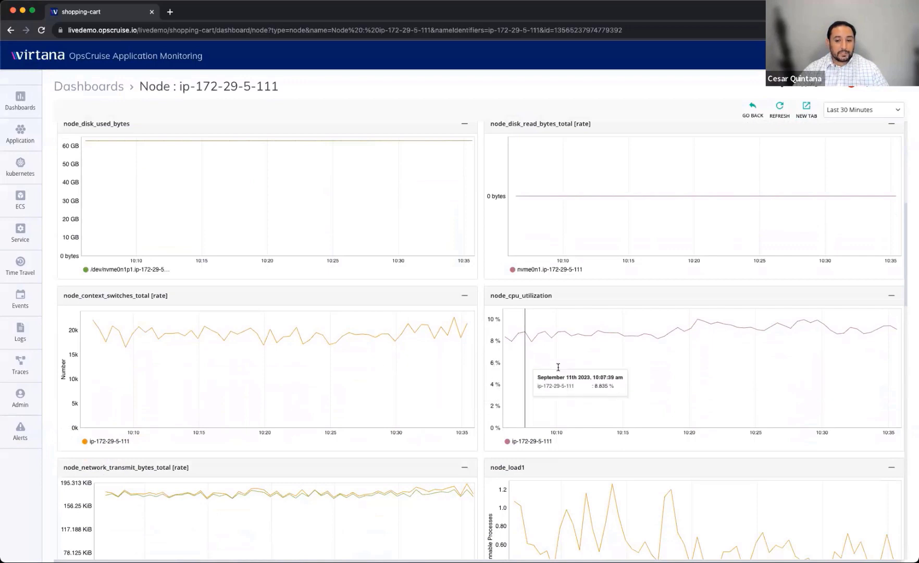
{"action": "scroll", "coordinate": [537, 417], "scroll_direction": "down", "scroll_amount": 5}
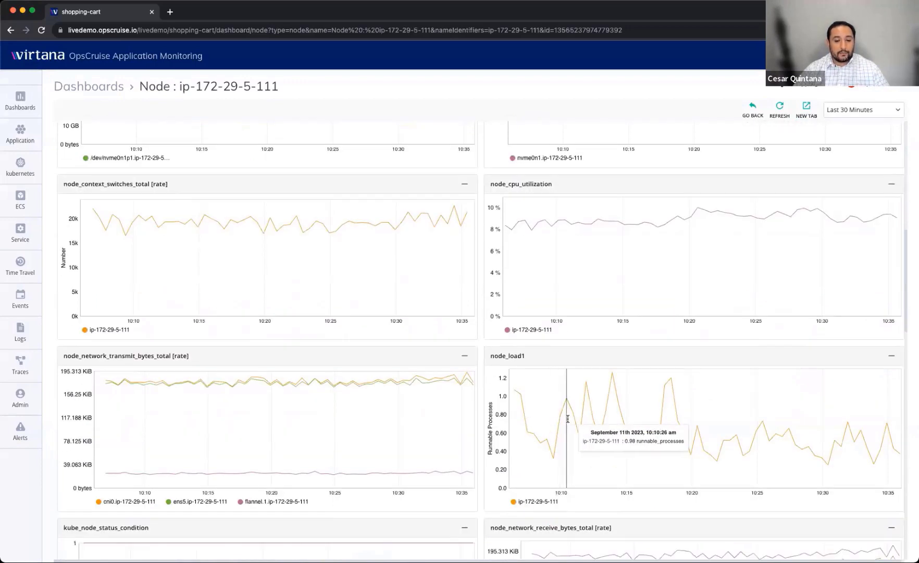
{"action": "scroll", "coordinate": [631, 416], "scroll_direction": "down", "scroll_amount": 3}
{"action": "scroll", "coordinate": [631, 415], "scroll_direction": "down", "scroll_amount": 1}
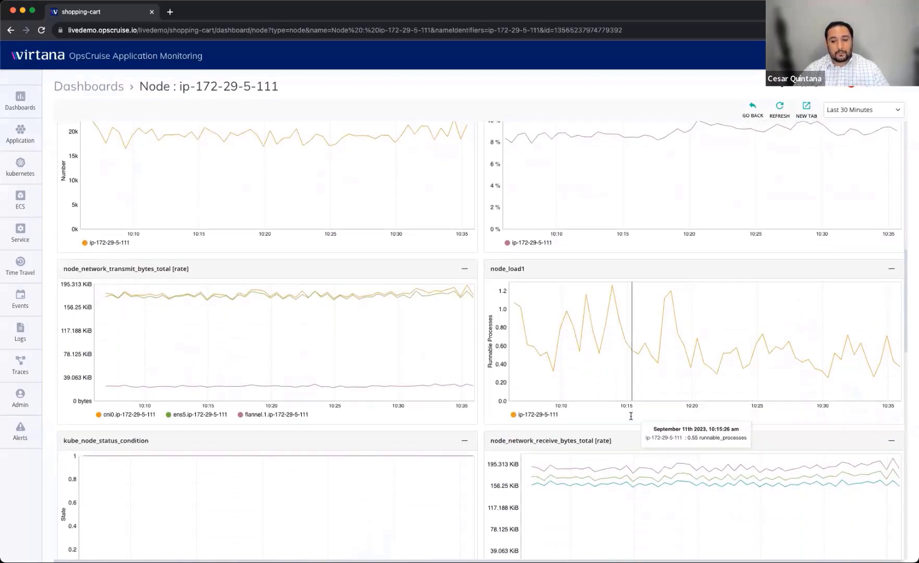
{"action": "left_click", "coordinate": [753, 109]}
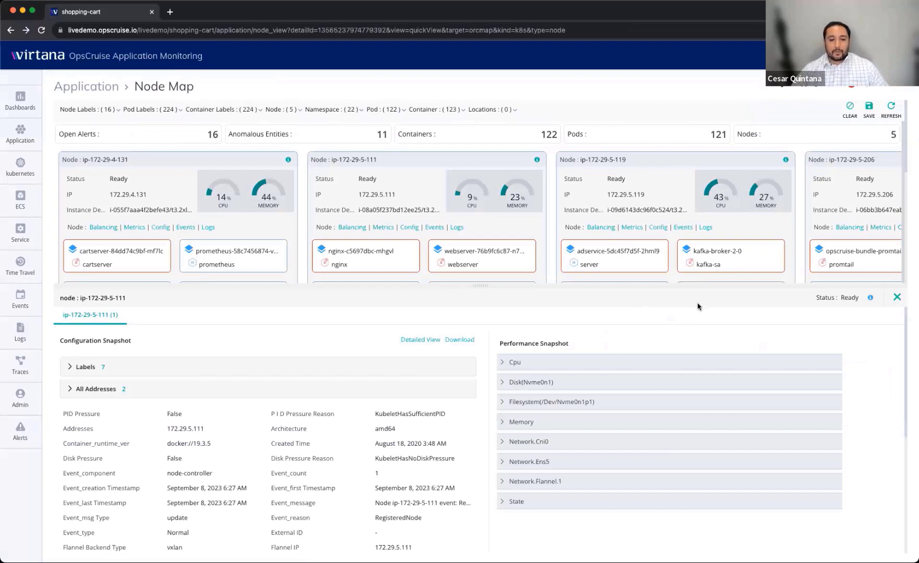
{"action": "left_click", "coordinate": [898, 297]}
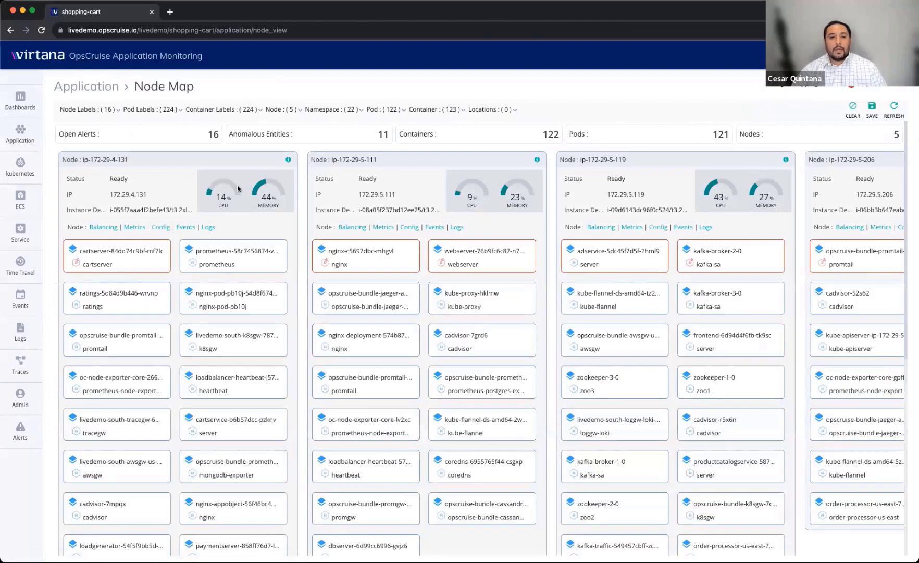
- Show the enlarged Node Balancing View of node ip-172-29-5-111 and sort its containers by CPU requests, highest first
{"action": "left_click", "coordinate": [350, 227]}
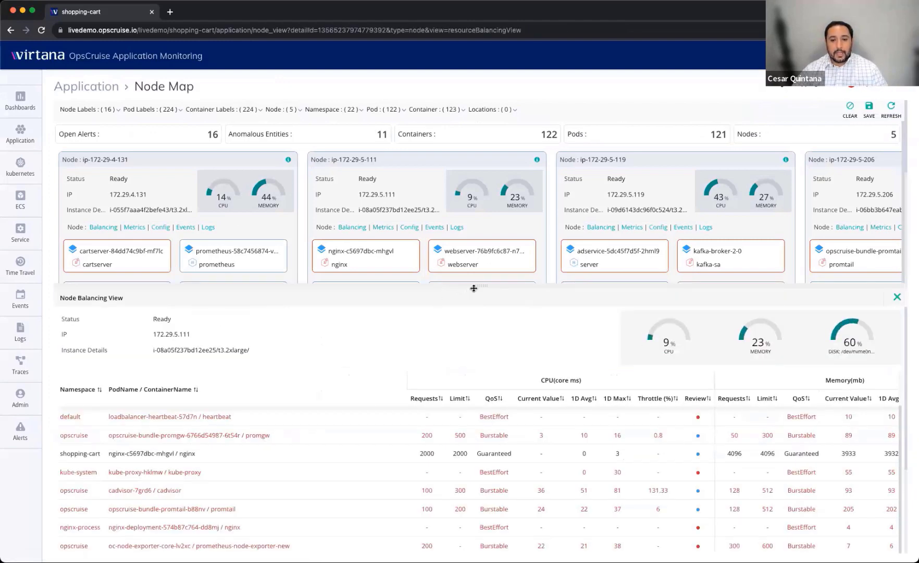
{"action": "left_click_drag", "start_coordinate": [478, 287], "coordinate": [479, 264]}
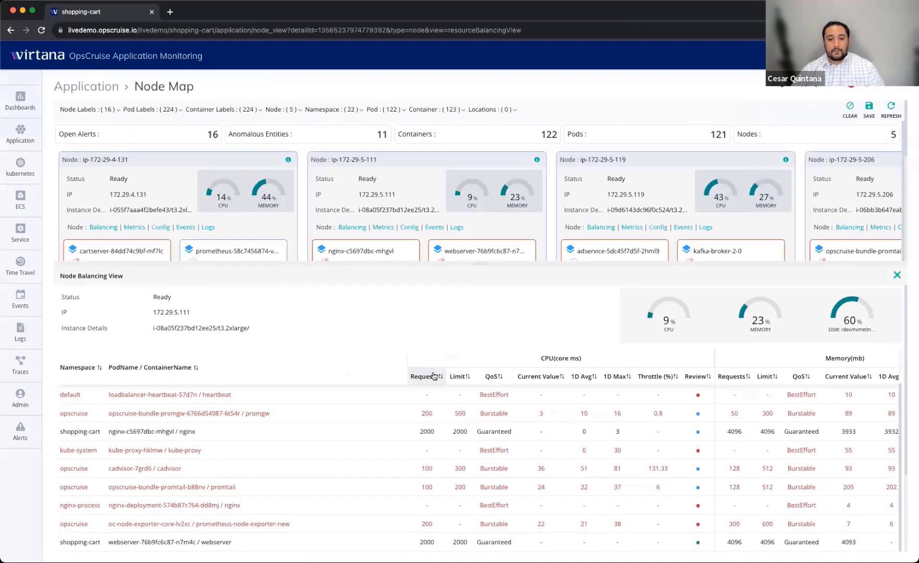
{"action": "left_click", "coordinate": [434, 377]}
{"action": "left_click", "coordinate": [434, 377]}
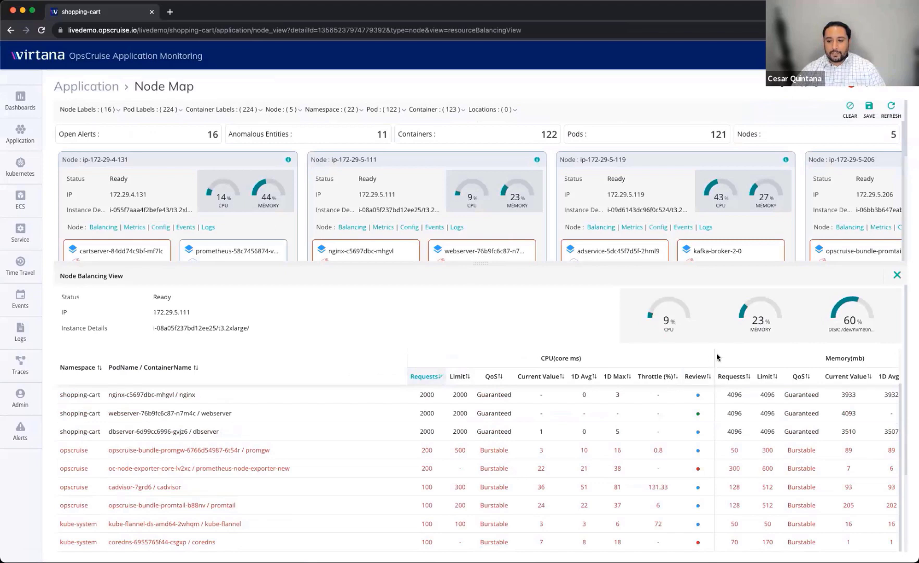
- Sort the balancing table by memory requests, highest first, review the memory columns, and close the Node Balancing View
{"action": "scroll", "coordinate": [706, 433], "scroll_direction": "right", "scroll_amount": 1}
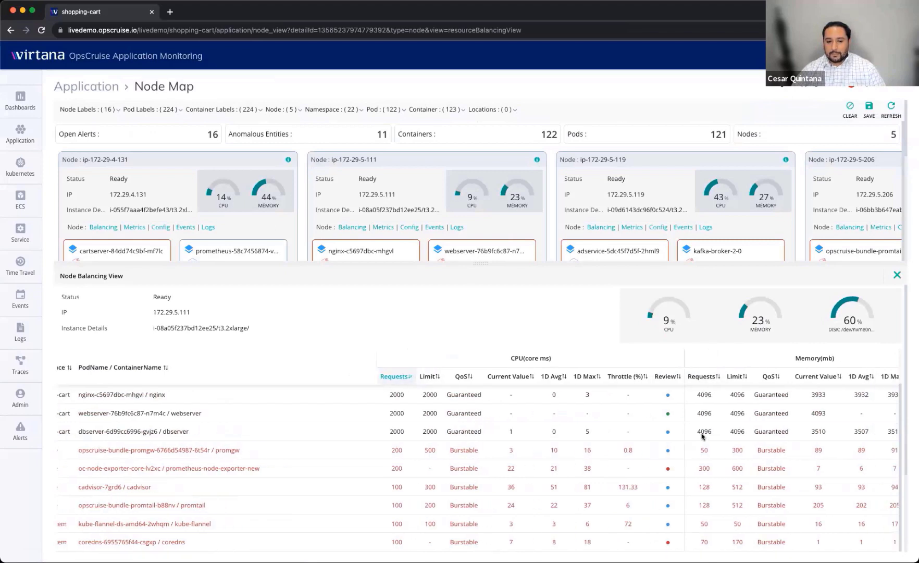
{"action": "left_click", "coordinate": [704, 376]}
{"action": "left_click", "coordinate": [705, 376]}
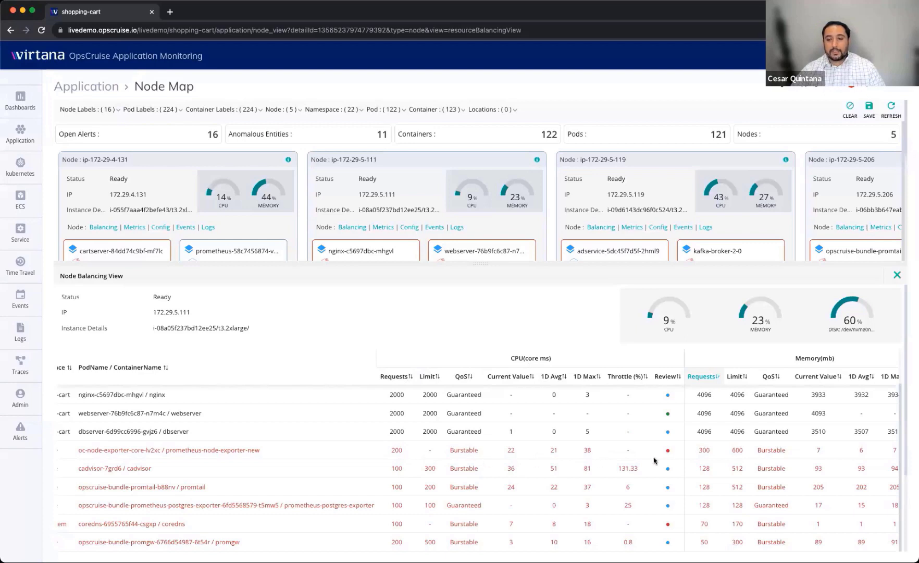
{"action": "scroll", "coordinate": [788, 453], "scroll_direction": "right", "scroll_amount": 3}
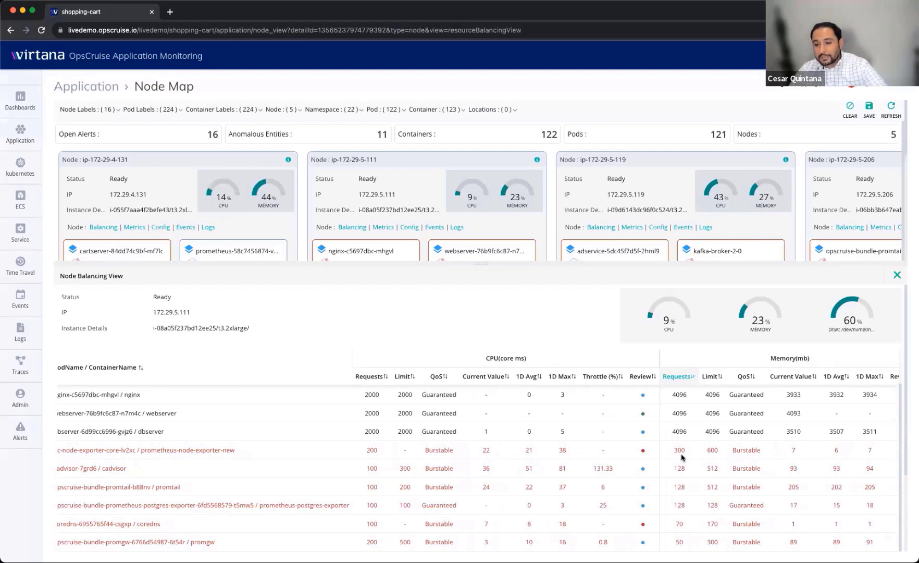
{"action": "left_click", "coordinate": [897, 275]}
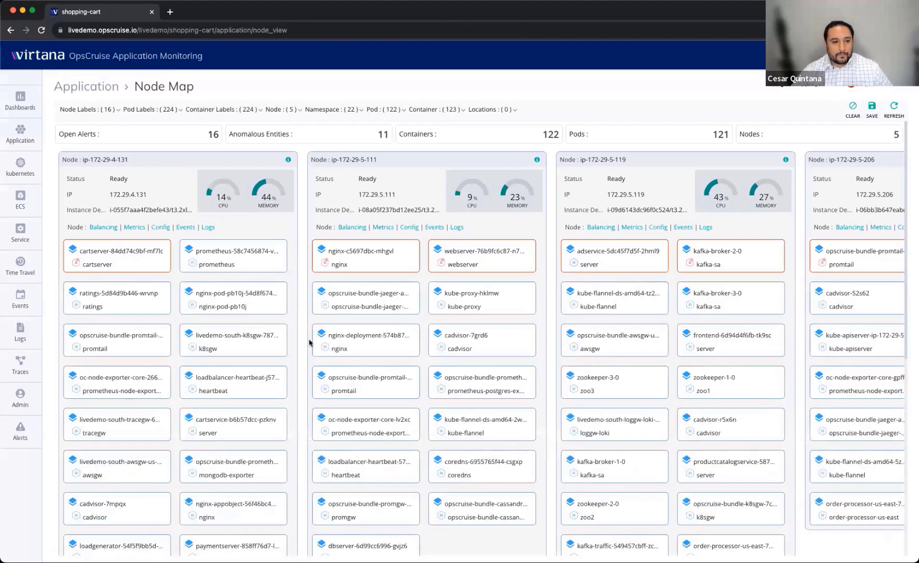
- Review the full Alerts list and open the Service Performance view
{"action": "left_click", "coordinate": [20, 432]}
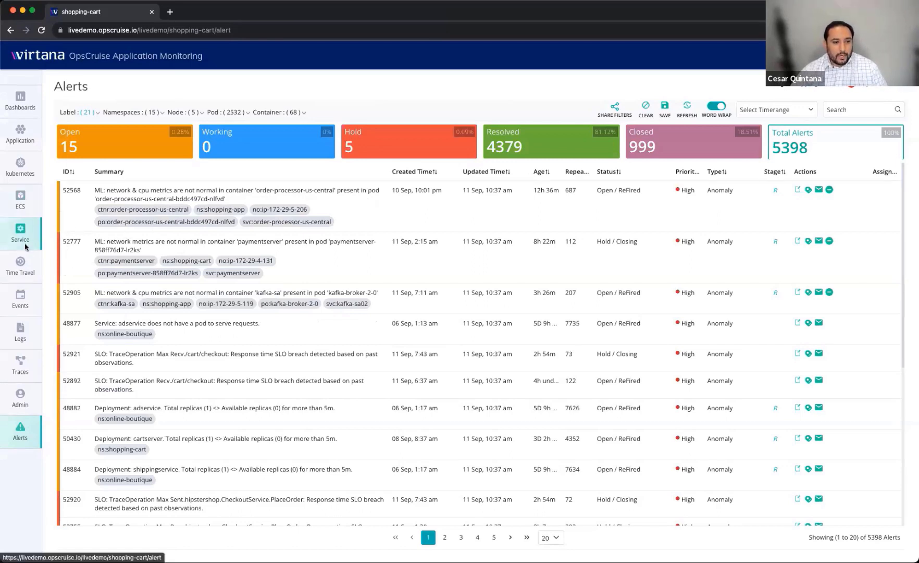
{"action": "left_click", "coordinate": [57, 227]}
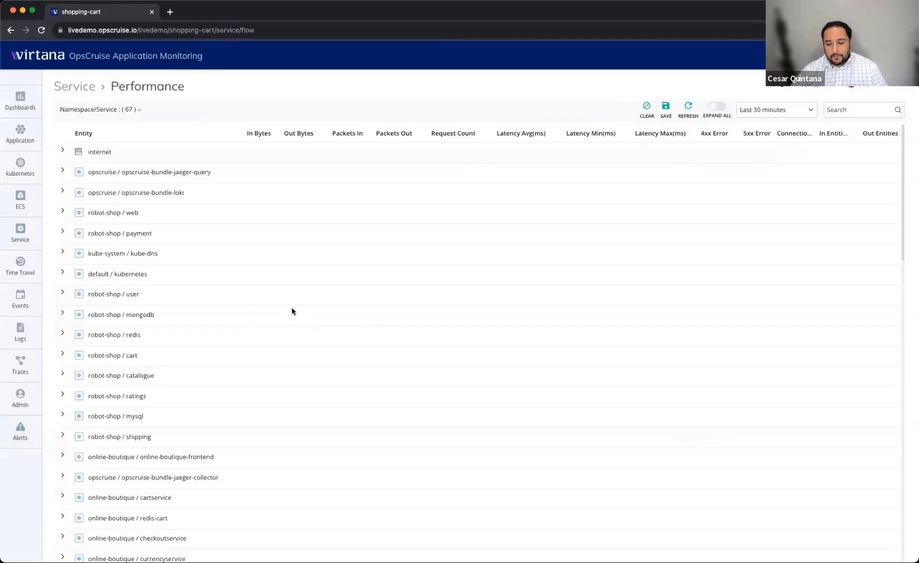
- Expand the internet and online-boutique / online-boutique-frontend entities to view the traffic to their connected services
{"action": "left_click", "coordinate": [62, 151]}
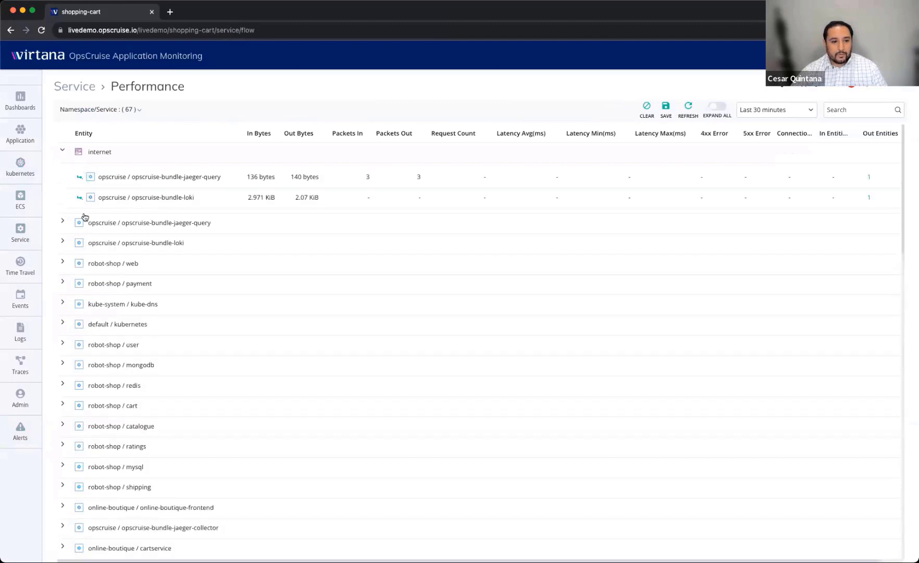
{"action": "scroll", "coordinate": [81, 320], "scroll_direction": "down", "scroll_amount": 1}
{"action": "scroll", "coordinate": [78, 365], "scroll_direction": "down", "scroll_amount": 5}
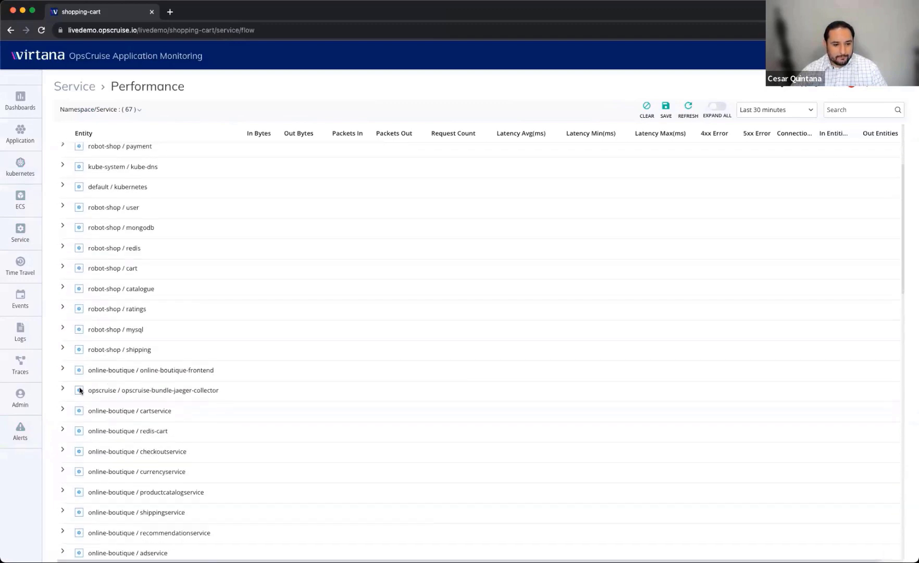
{"action": "left_click", "coordinate": [62, 371]}
{"action": "scroll", "coordinate": [74, 425], "scroll_direction": "down", "scroll_amount": 3}
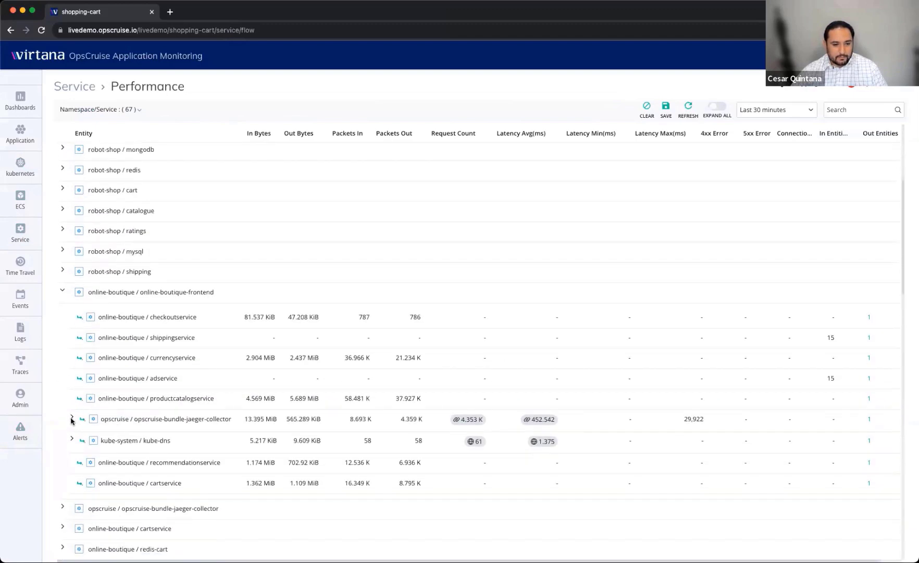
- Inspect the HTTP details of opscruise-bundle-jaeger-collector and the DNS details of kube-dns under online-boutique-frontend, and collapse both
{"action": "left_click", "coordinate": [72, 420]}
{"action": "left_click", "coordinate": [72, 487]}
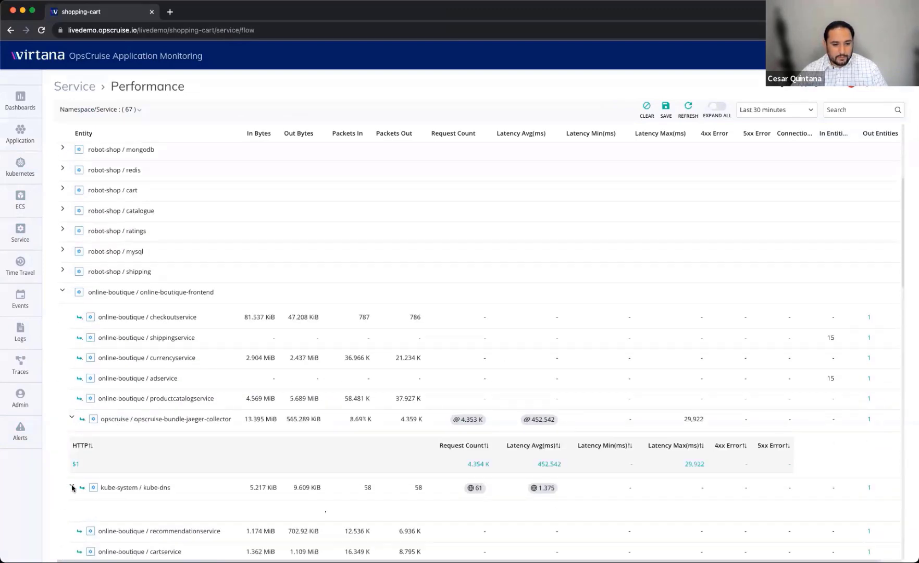
{"action": "scroll", "coordinate": [78, 482], "scroll_direction": "down", "scroll_amount": 4}
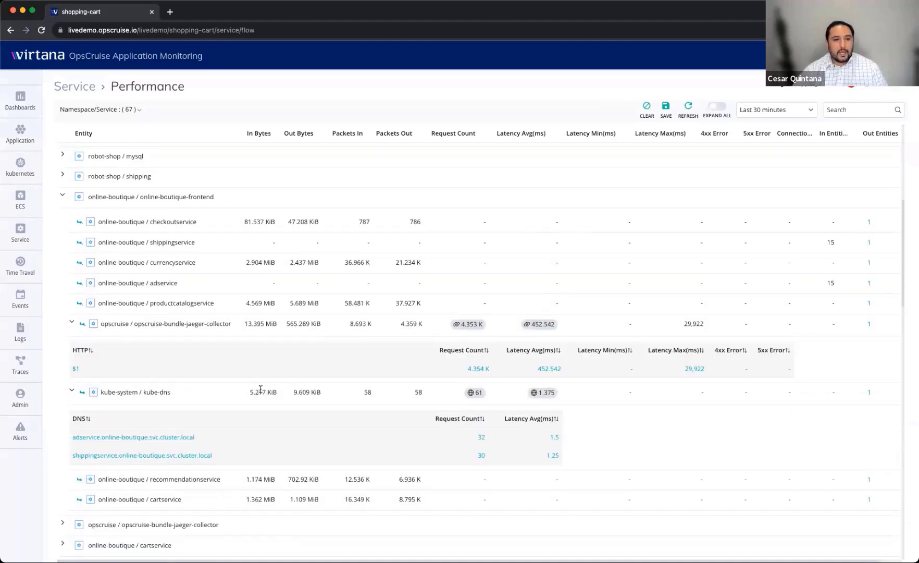
{"action": "scroll", "coordinate": [149, 345], "scroll_direction": "down", "scroll_amount": 1}
{"action": "scroll", "coordinate": [149, 345], "scroll_direction": "up", "scroll_amount": 1}
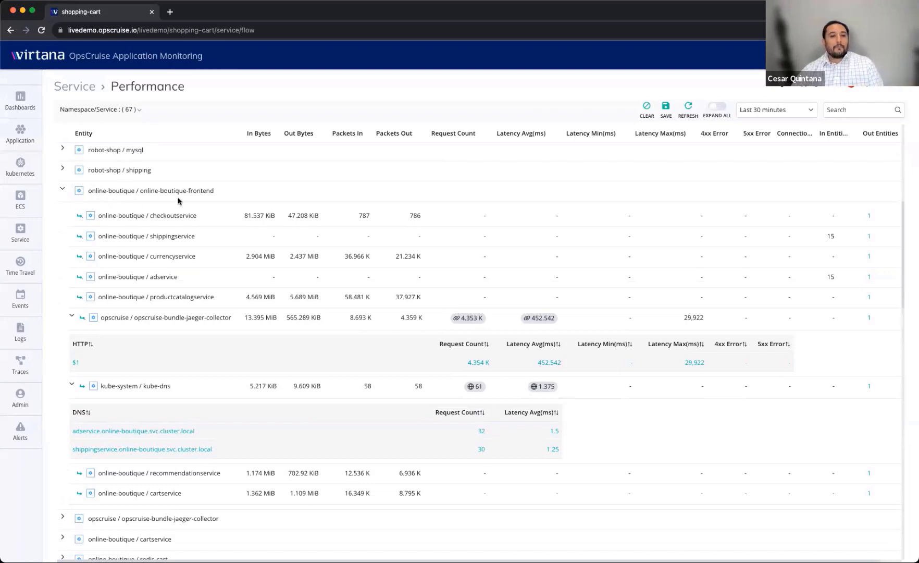
{"action": "left_click", "coordinate": [70, 318]}
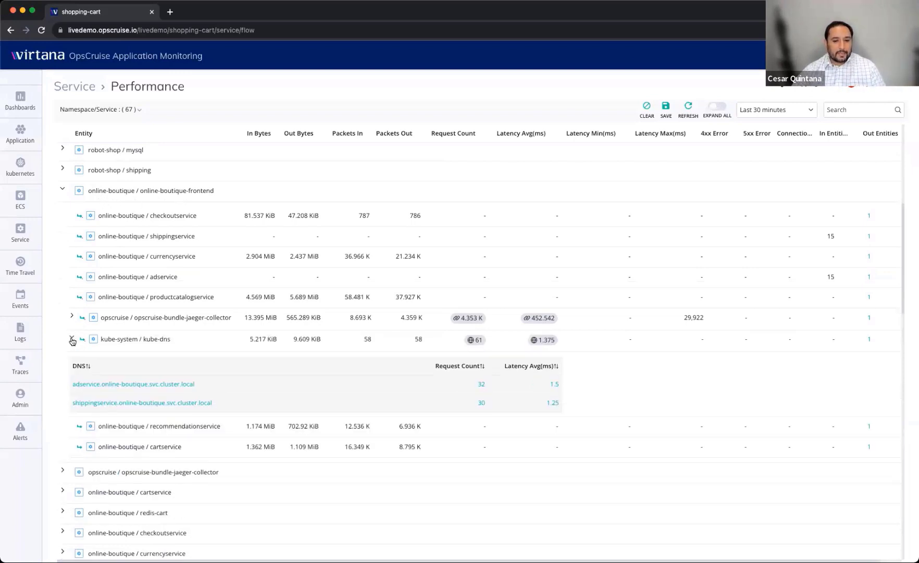
{"action": "left_click", "coordinate": [71, 339]}
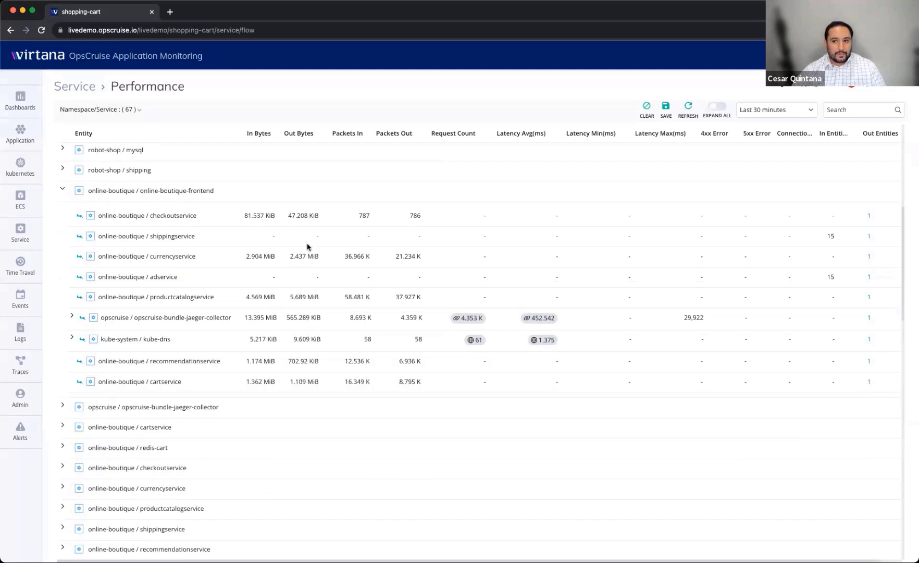
- Look over the timeframe options for the service performance data and close them without changing the range
{"action": "left_click", "coordinate": [827, 113]}
{"action": "left_click", "coordinate": [811, 110]}
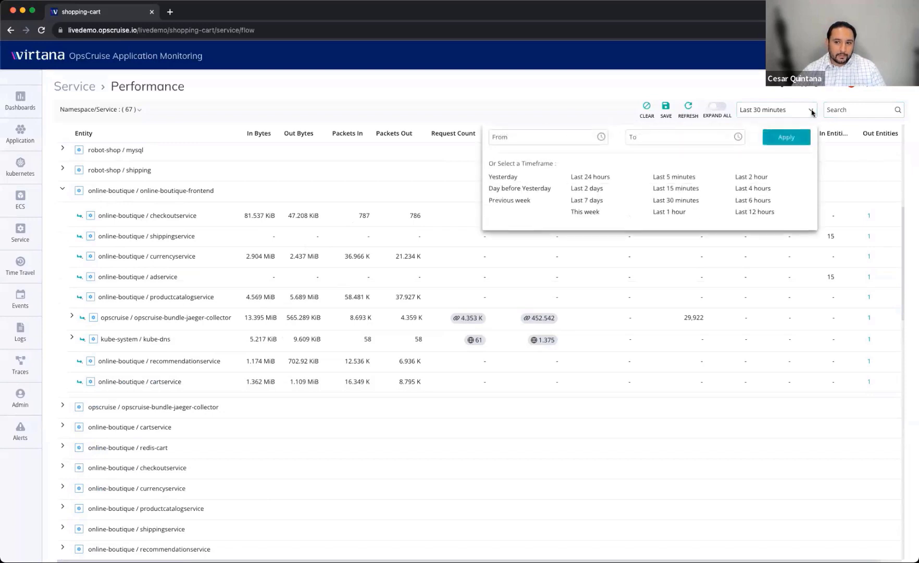
{"action": "left_click", "coordinate": [812, 110]}
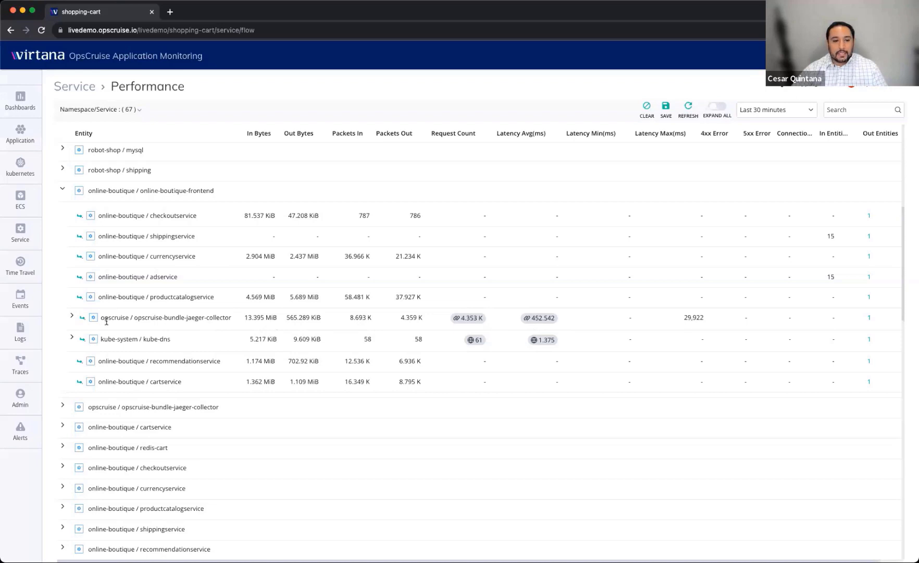
- Reopen the jaeger-collector HTTP and kube-dns DNS breakdowns under online-boutique-frontend to examine request counts and latencies
{"action": "left_click", "coordinate": [72, 317]}
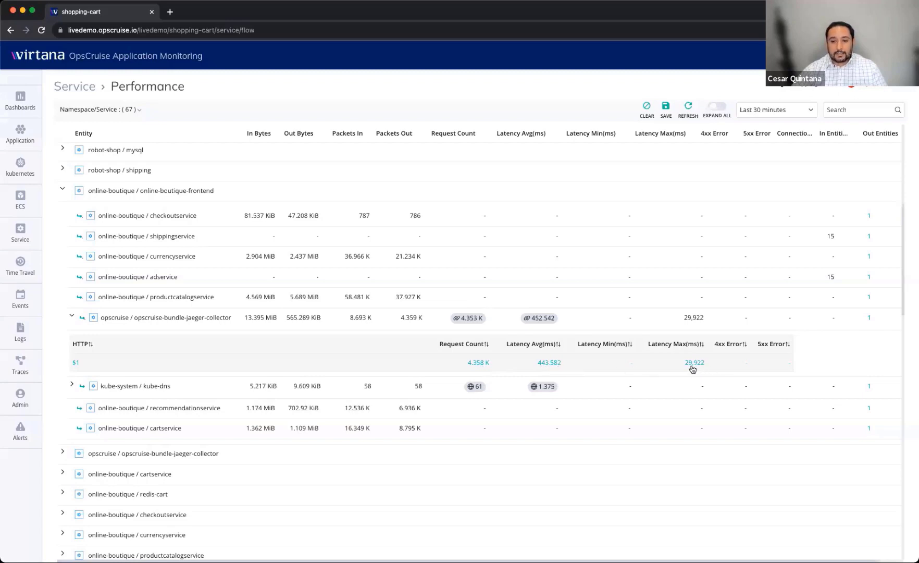
{"action": "left_click", "coordinate": [72, 387]}
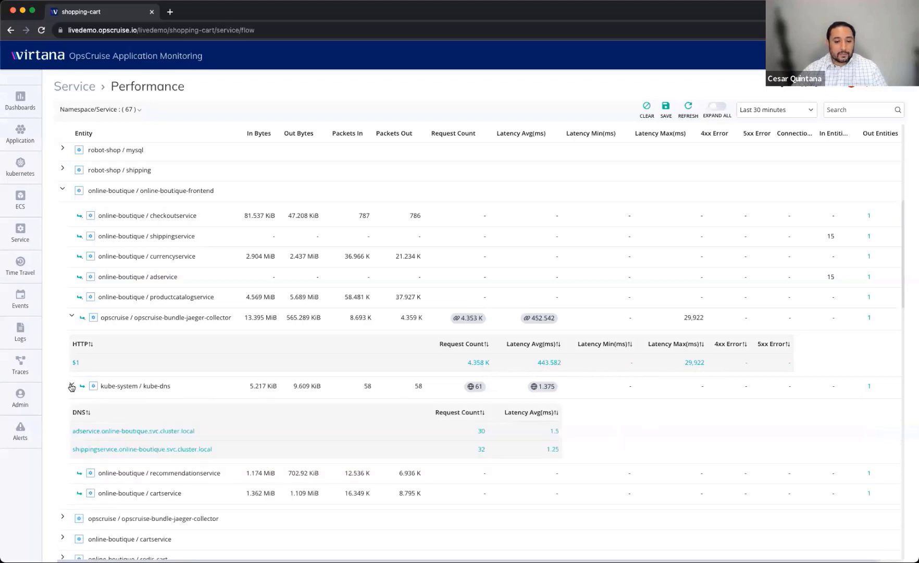
- Expand the ingress-nginx / ingress-nginx entity and set the service performance timeframe to Last 2 hour
{"action": "scroll", "coordinate": [260, 417], "scroll_direction": "down", "scroll_amount": 2}
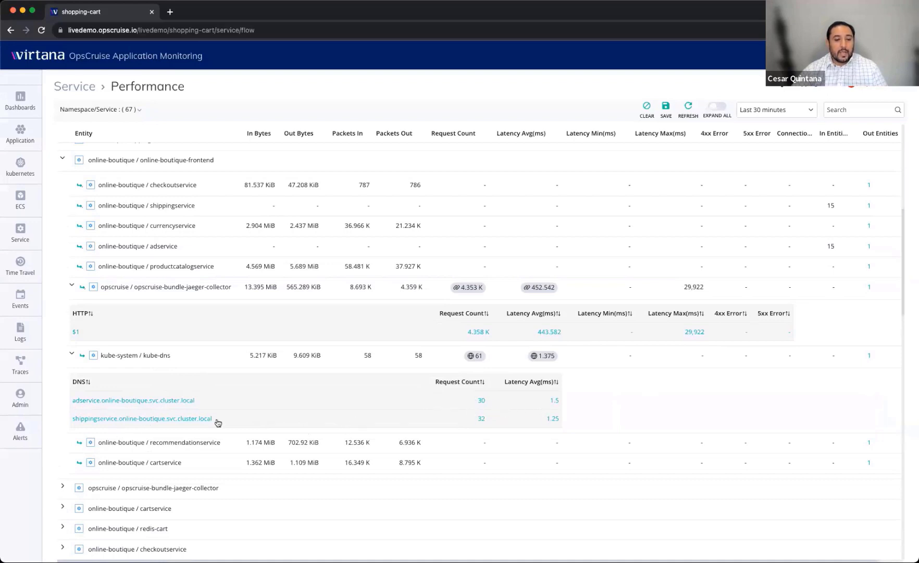
{"action": "scroll", "coordinate": [203, 423], "scroll_direction": "down", "scroll_amount": 2}
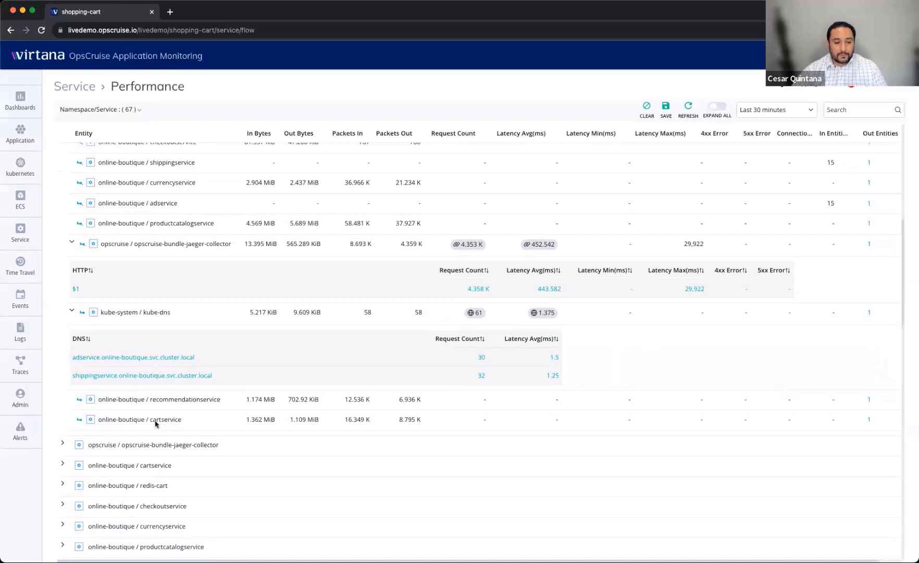
{"action": "scroll", "coordinate": [140, 398], "scroll_direction": "down", "scroll_amount": 6}
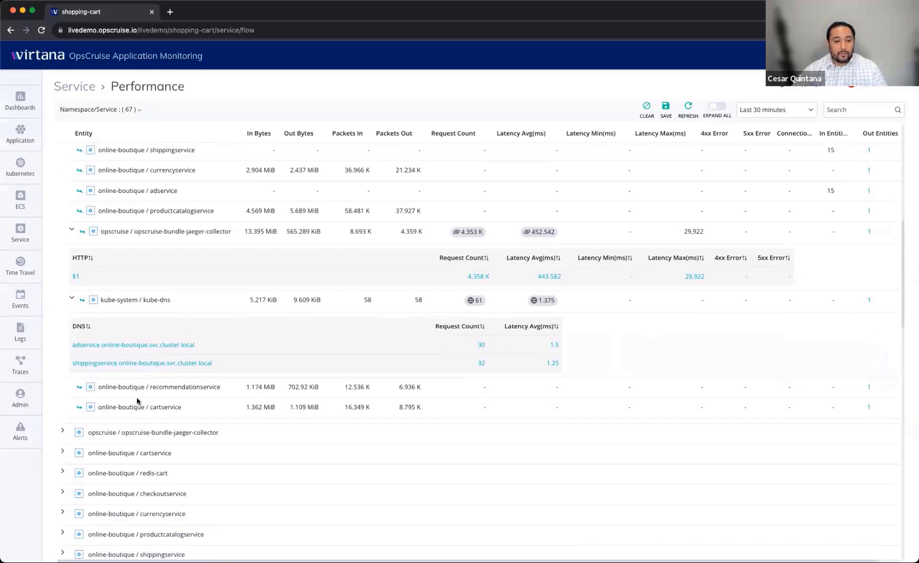
{"action": "scroll", "coordinate": [115, 452], "scroll_direction": "down", "scroll_amount": 8}
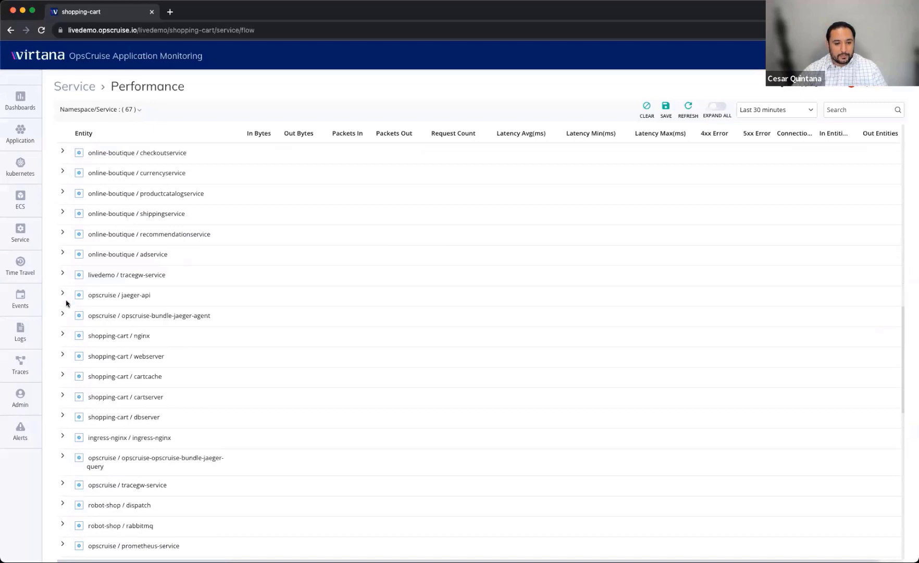
{"action": "scroll", "coordinate": [68, 307], "scroll_direction": "down", "scroll_amount": 4}
{"action": "left_click", "coordinate": [63, 326]}
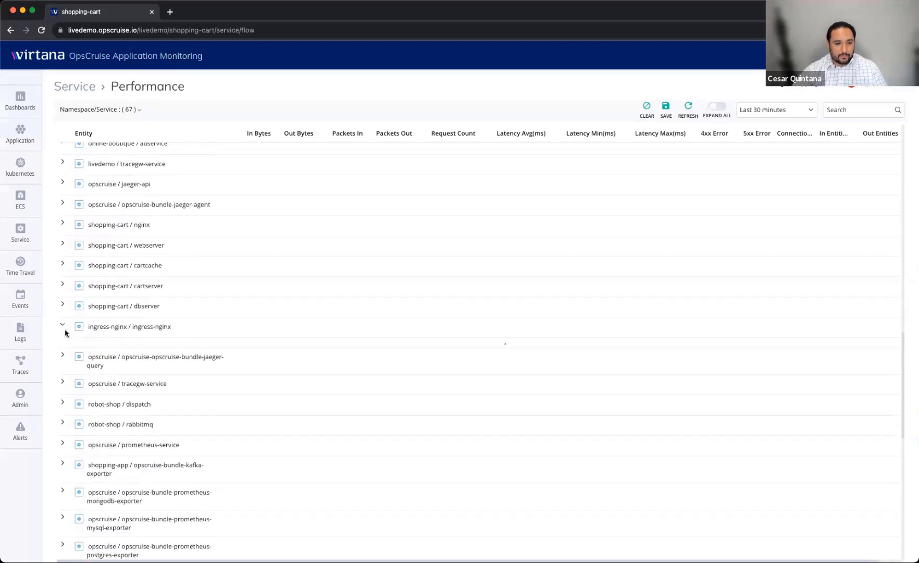
{"action": "left_click", "coordinate": [797, 115]}
{"action": "left_click", "coordinate": [745, 177]}
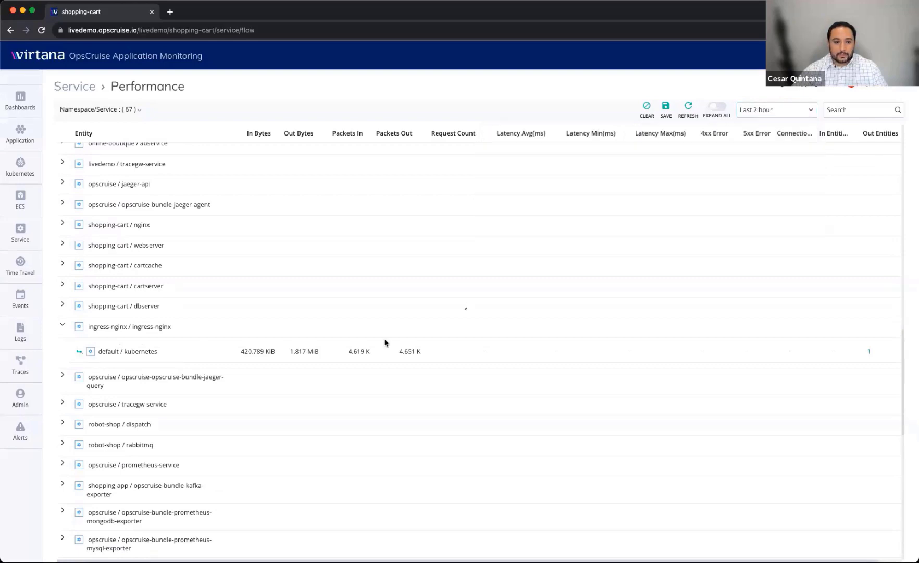
- Expand shopping-app / order-processor-us-central and the HTTP breakdown of its opscruise / prometheus-service connection to examine latency and 4xx errors
{"action": "scroll", "coordinate": [204, 393], "scroll_direction": "down", "scroll_amount": 5}
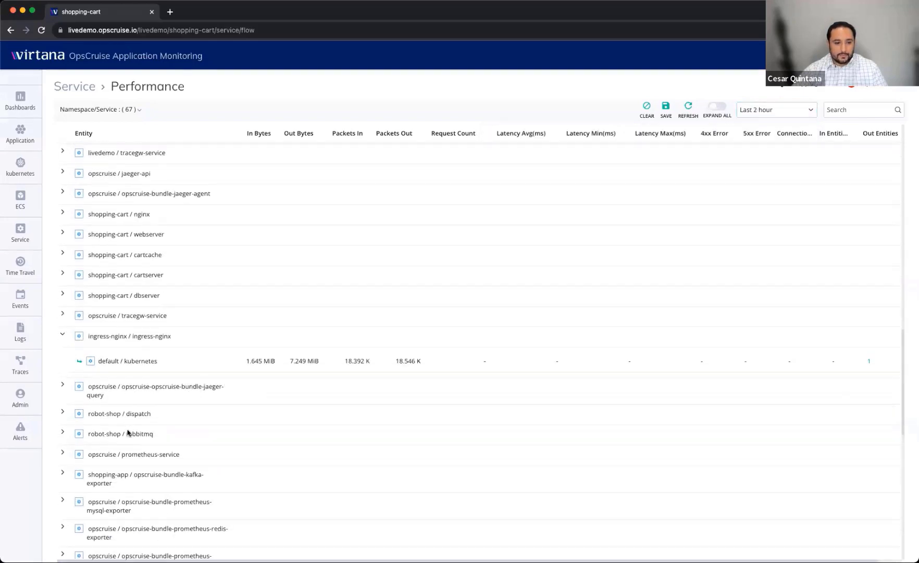
{"action": "scroll", "coordinate": [78, 423], "scroll_direction": "down", "scroll_amount": 3}
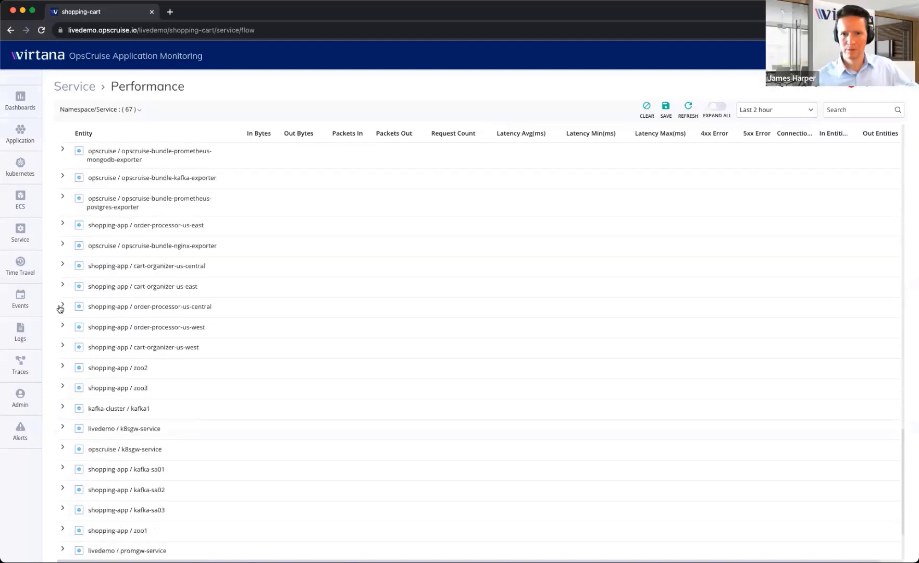
{"action": "left_click", "coordinate": [62, 305]}
{"action": "left_click", "coordinate": [70, 330]}
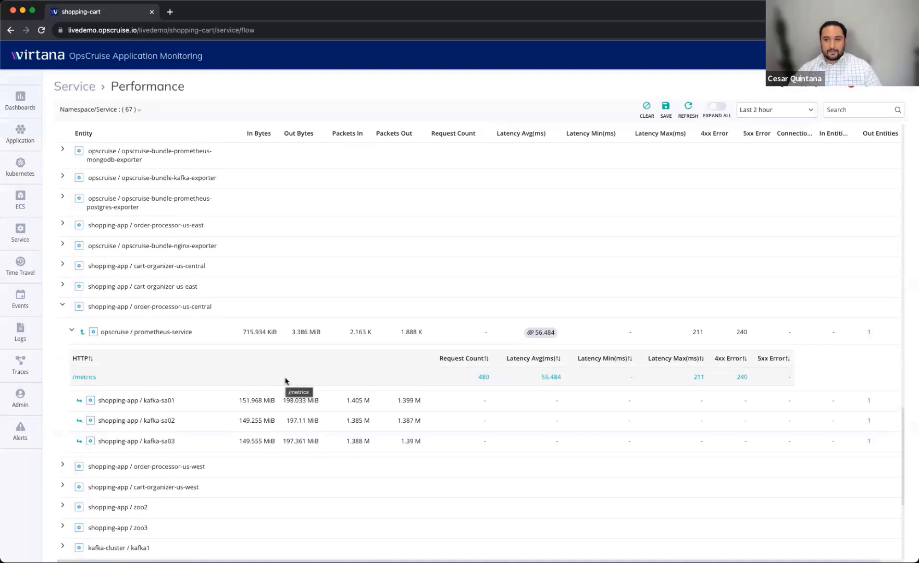
{"action": "mouse_move", "coordinate": [275, 335]}
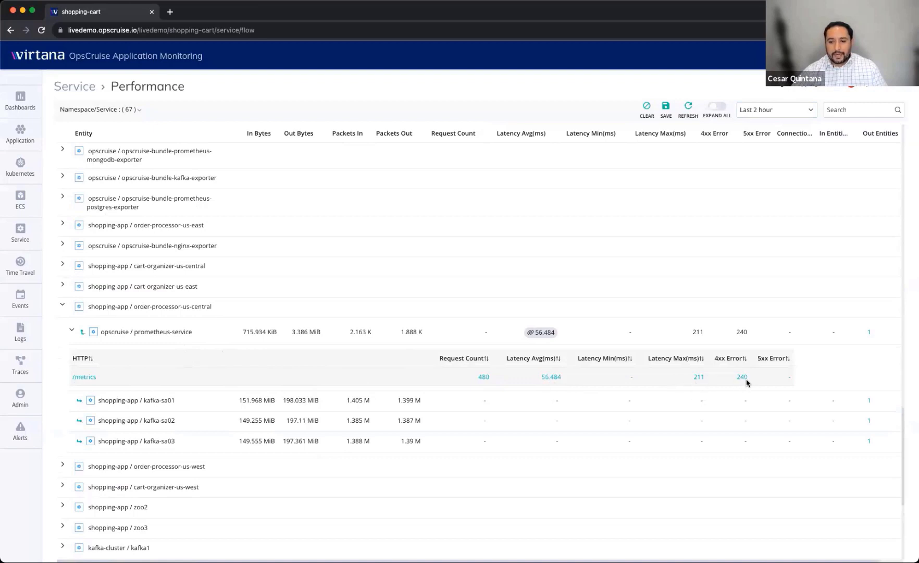
- Open the /metrics details between prometheus-service and order-processor-us-central, review the error, request and response-time charts, and close the details
{"action": "left_click", "coordinate": [81, 378]}
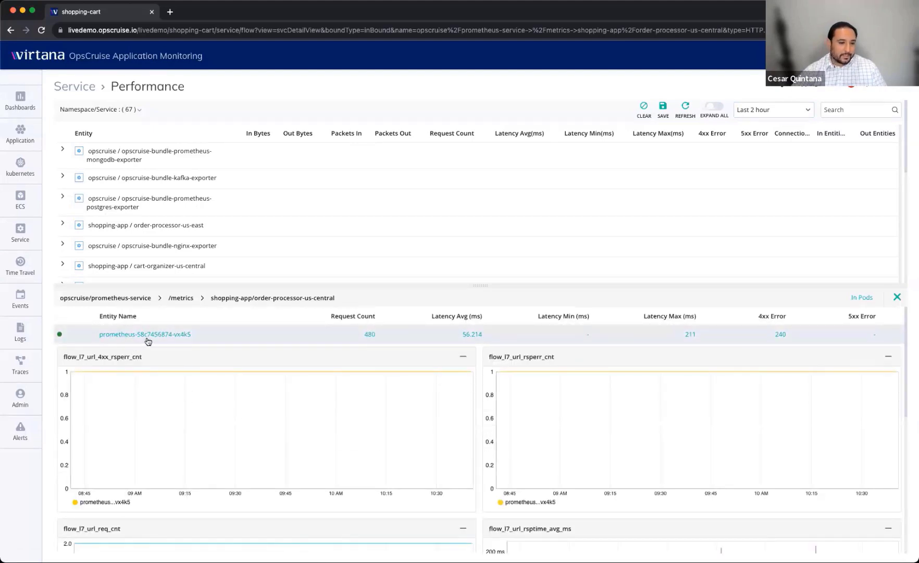
{"action": "scroll", "coordinate": [349, 426], "scroll_direction": "down", "scroll_amount": 1}
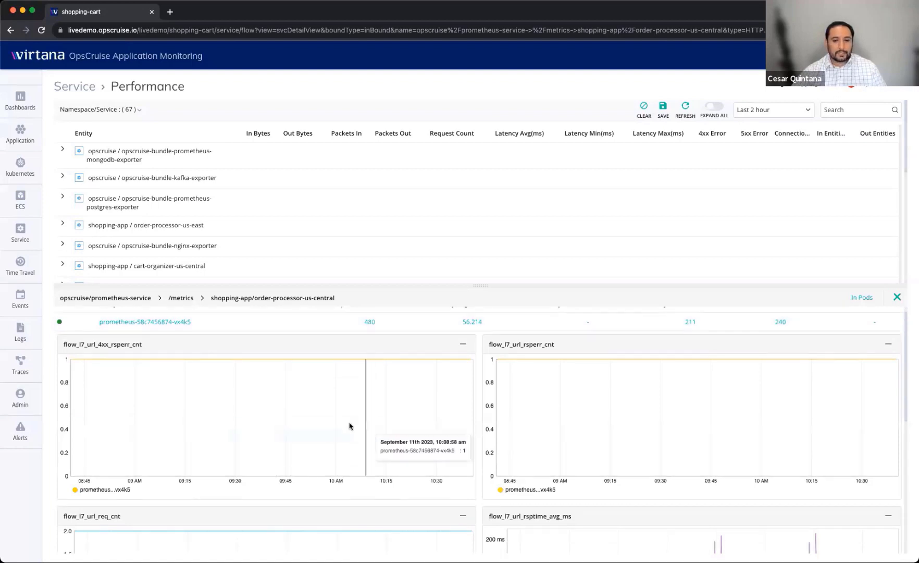
{"action": "scroll", "coordinate": [350, 426], "scroll_direction": "down", "scroll_amount": 1}
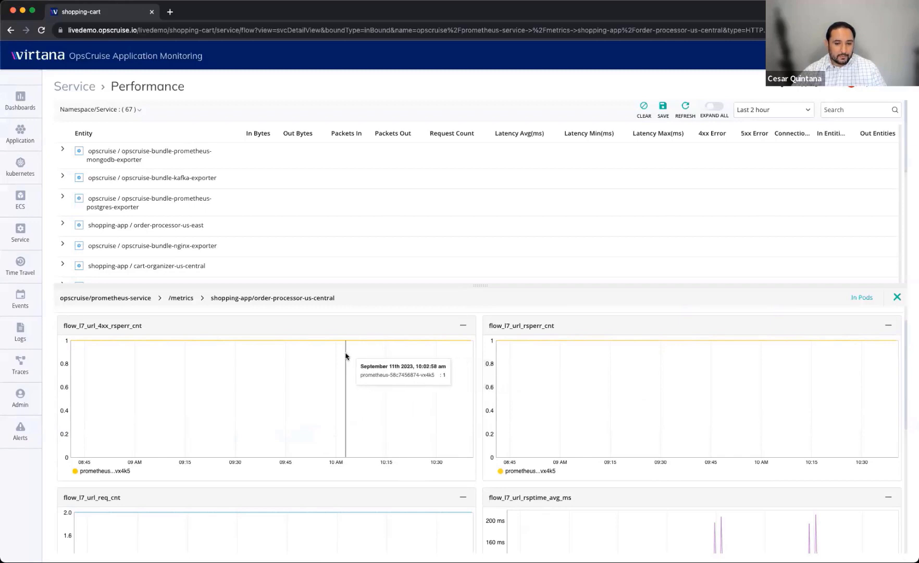
{"action": "scroll", "coordinate": [326, 365], "scroll_direction": "down", "scroll_amount": 1}
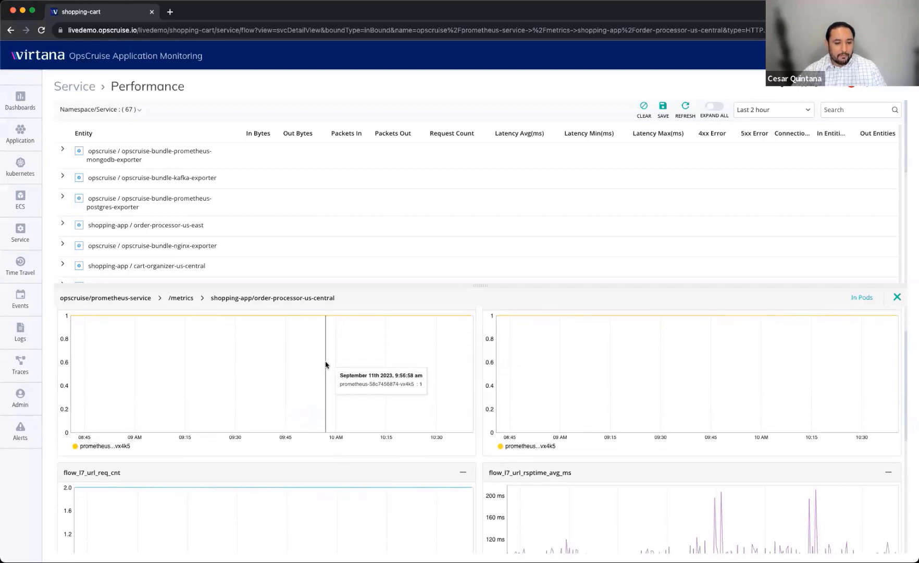
{"action": "scroll", "coordinate": [476, 485], "scroll_direction": "down", "scroll_amount": 4}
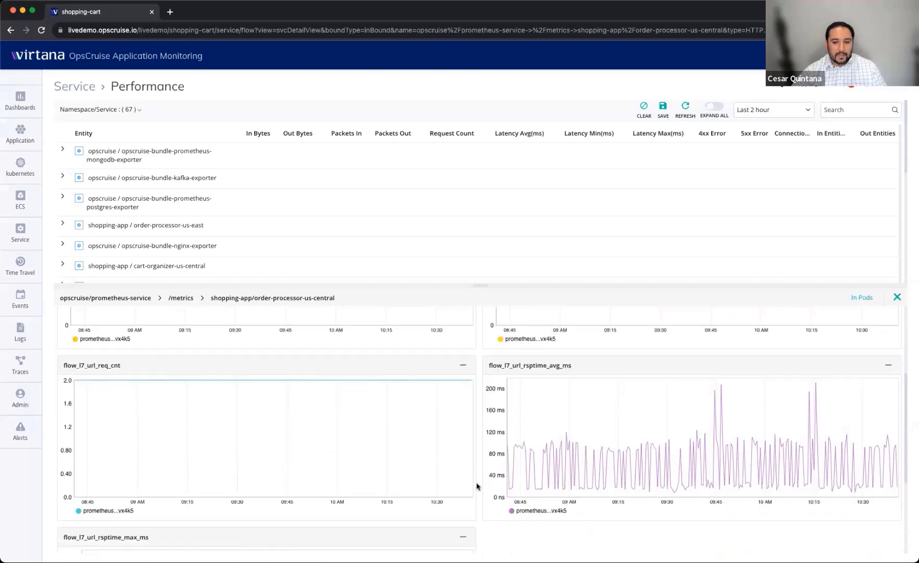
{"action": "scroll", "coordinate": [746, 421], "scroll_direction": "down", "scroll_amount": 5}
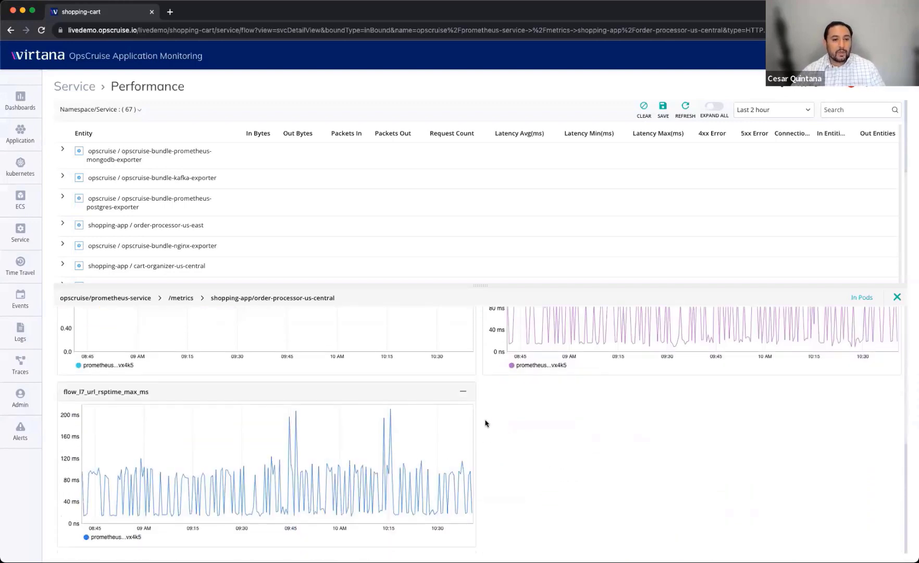
{"action": "scroll", "coordinate": [484, 420], "scroll_direction": "up", "scroll_amount": 9}
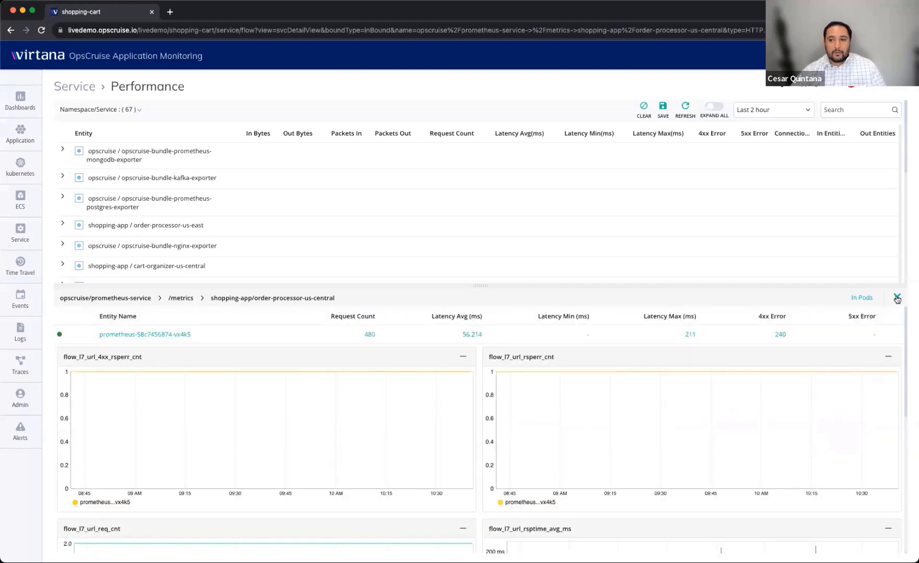
{"action": "left_click", "coordinate": [898, 297]}
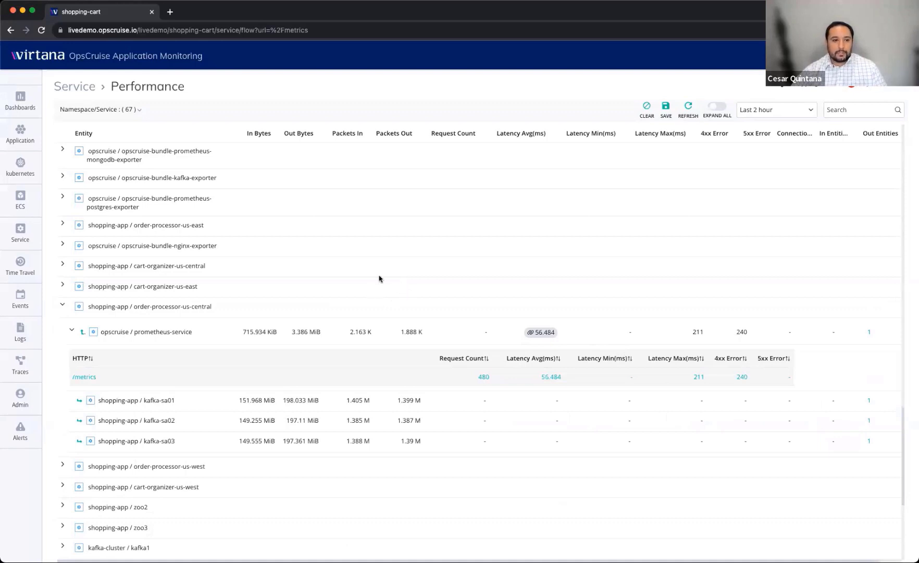
- Open the Trace Map's Tracepath Dashboard and review the top tracepaths and services by request count, response time and error
{"action": "left_click", "coordinate": [18, 134]}
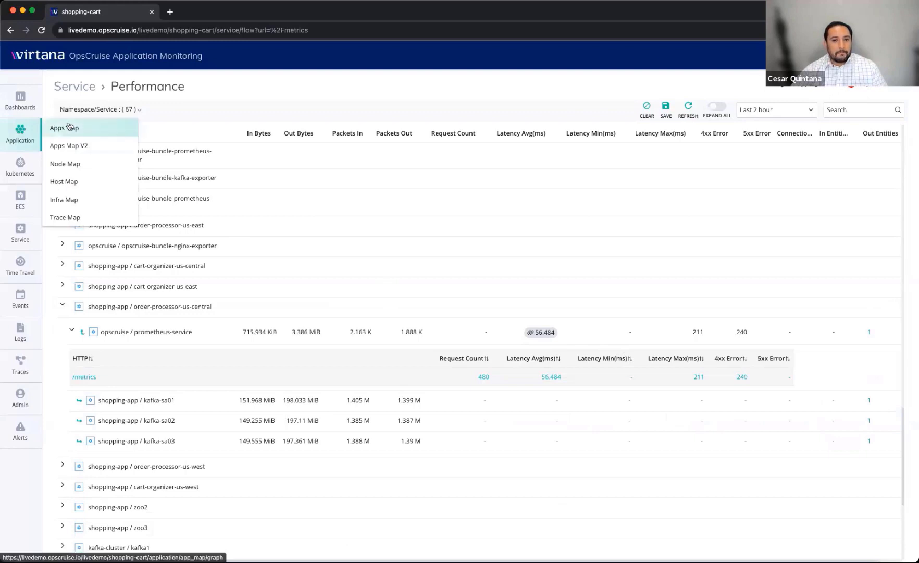
{"action": "left_click", "coordinate": [82, 218]}
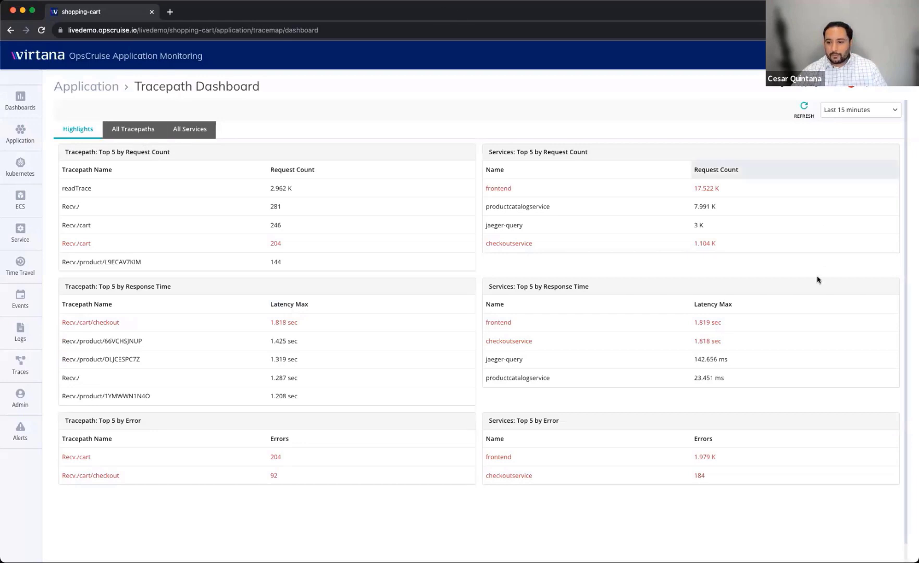
{"action": "scroll", "coordinate": [729, 199], "scroll_direction": "down", "scroll_amount": 1}
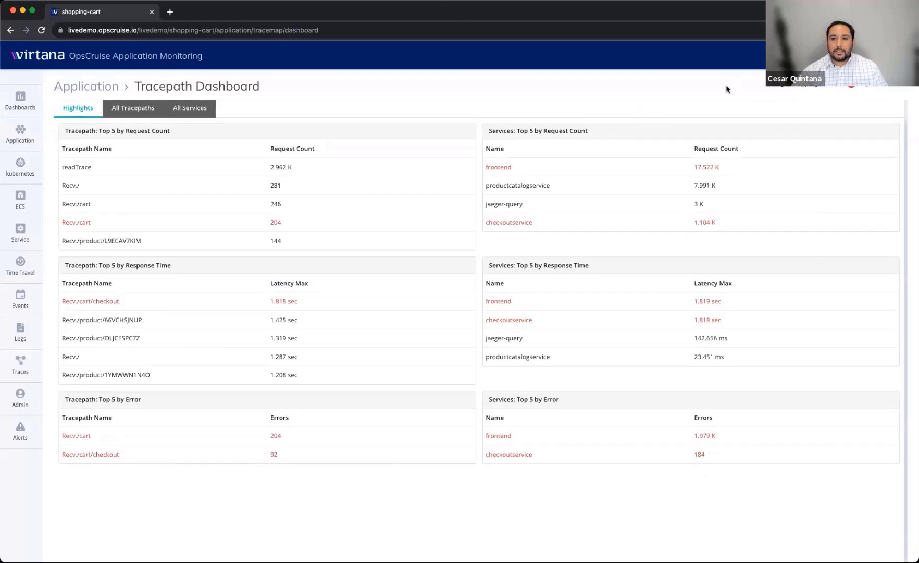
{"action": "scroll", "coordinate": [110, 300], "scroll_direction": "up", "scroll_amount": 1}
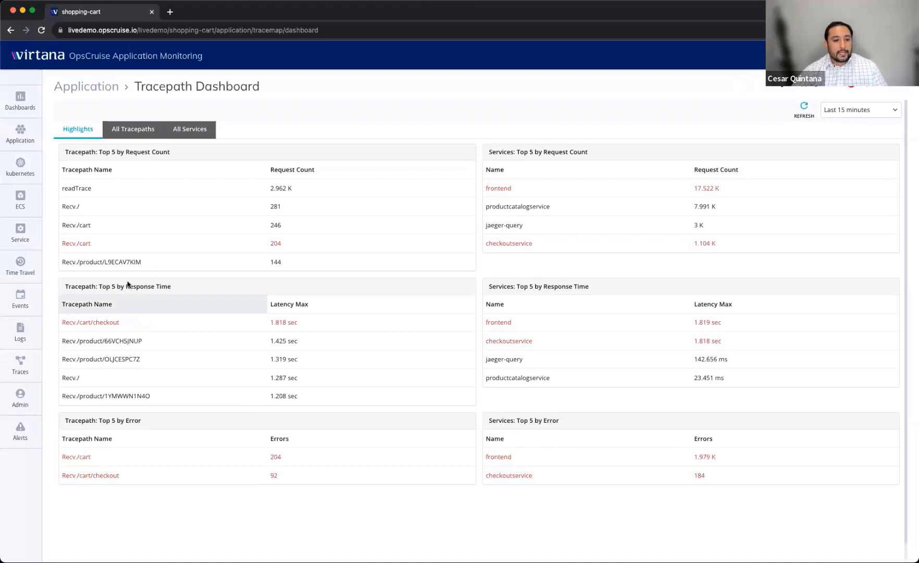
- Open the Recv./cart/checkout tracepath from the list of all tracepaths and bring up the first trace of its frontend Recv./cart/checkout operation
{"action": "left_click", "coordinate": [134, 131]}
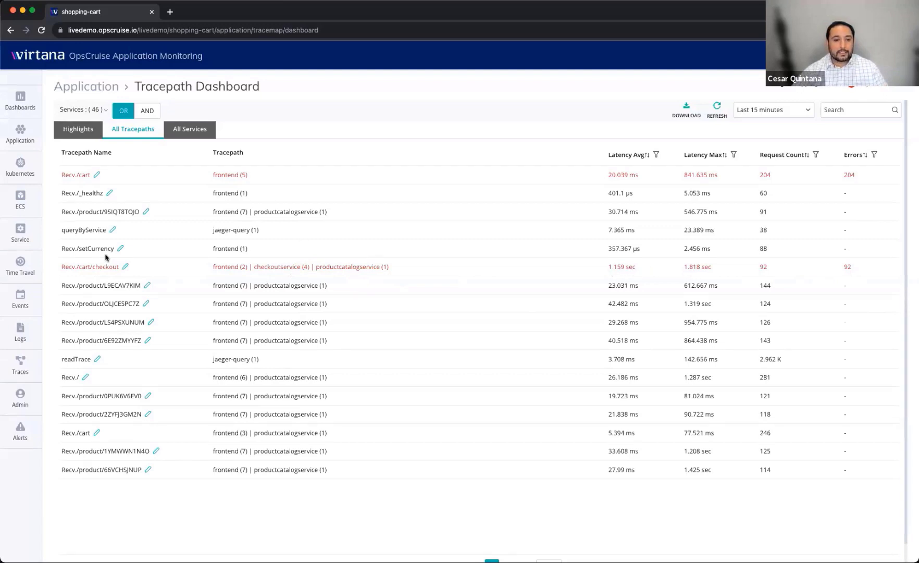
{"action": "left_click", "coordinate": [107, 266]}
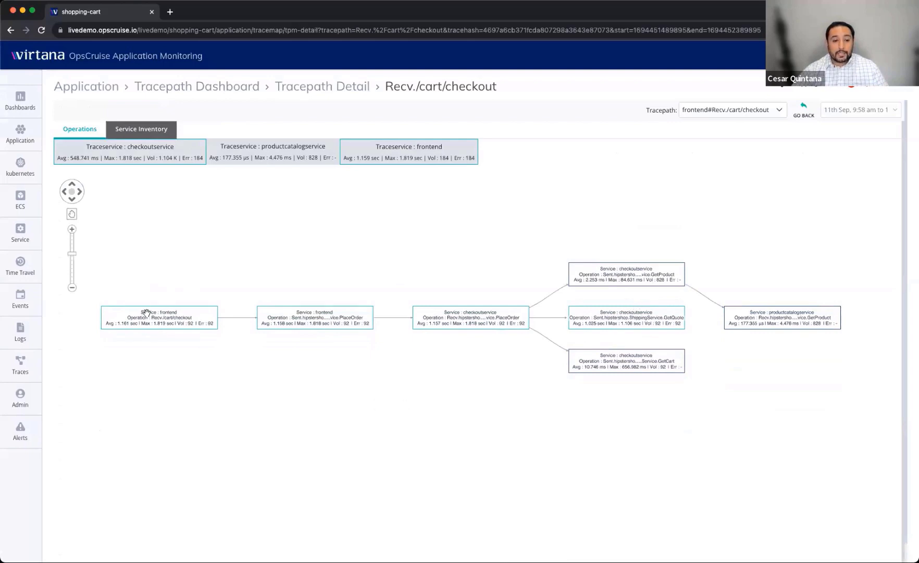
{"action": "left_click", "coordinate": [147, 315]}
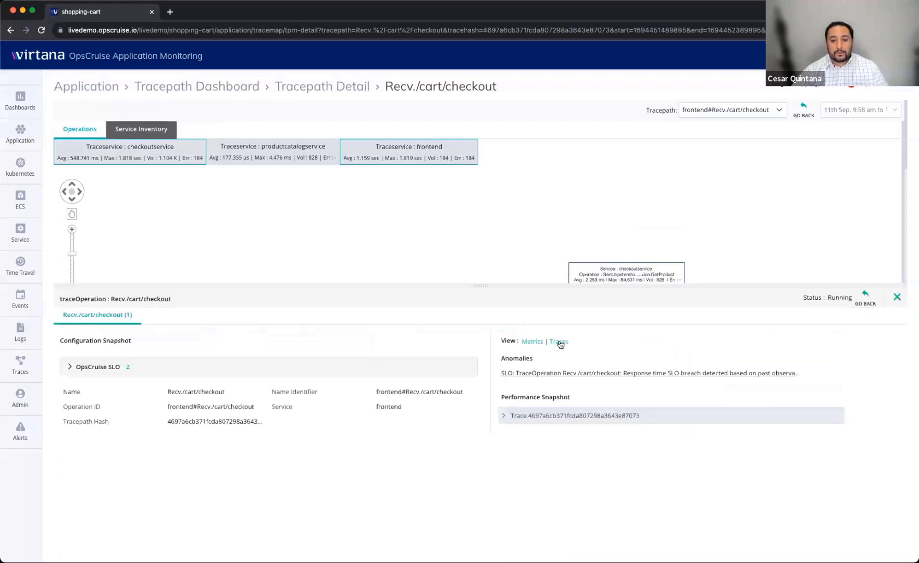
{"action": "left_click", "coordinate": [559, 342]}
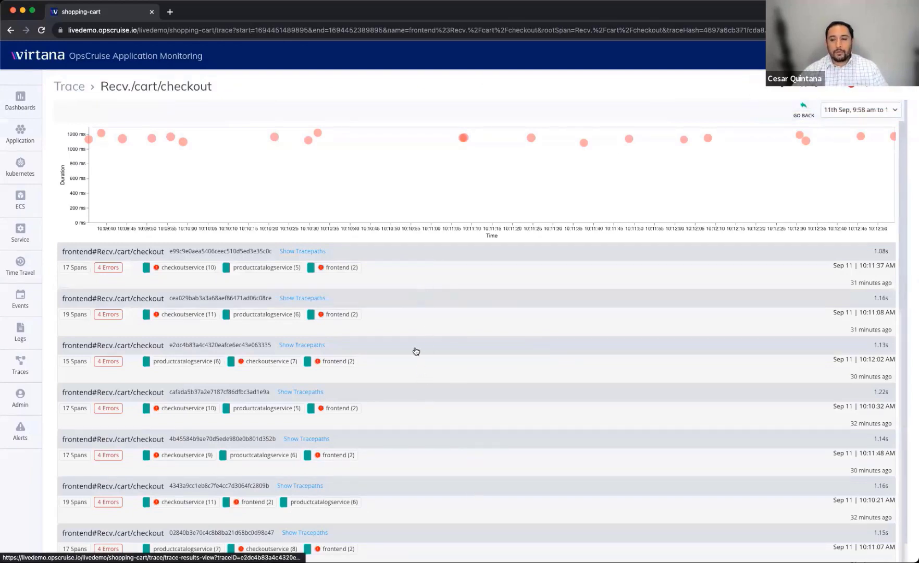
{"action": "left_click", "coordinate": [410, 266]}
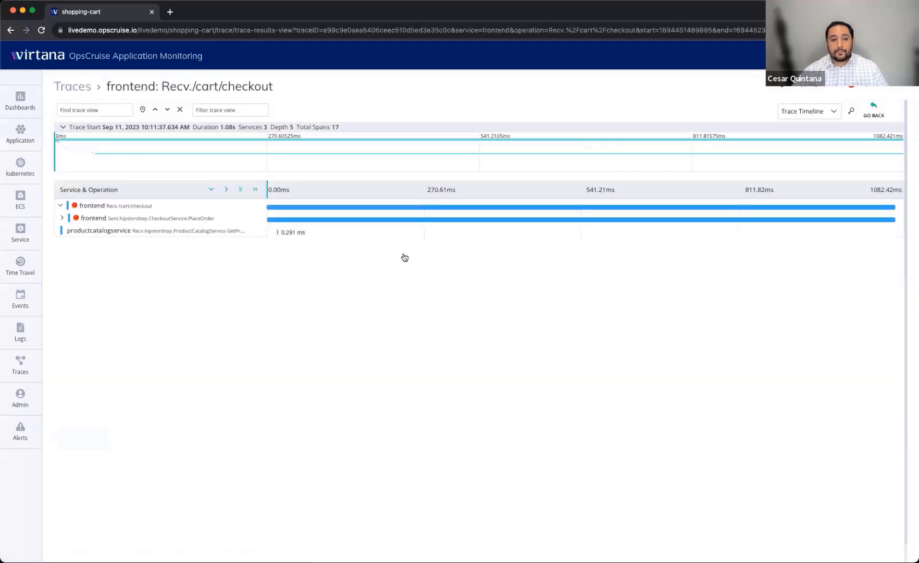
- Expand all spans of the checkout trace and inspect the tags of the failing checkoutservice ShippingService.GetQuote span
{"action": "left_click", "coordinate": [240, 190]}
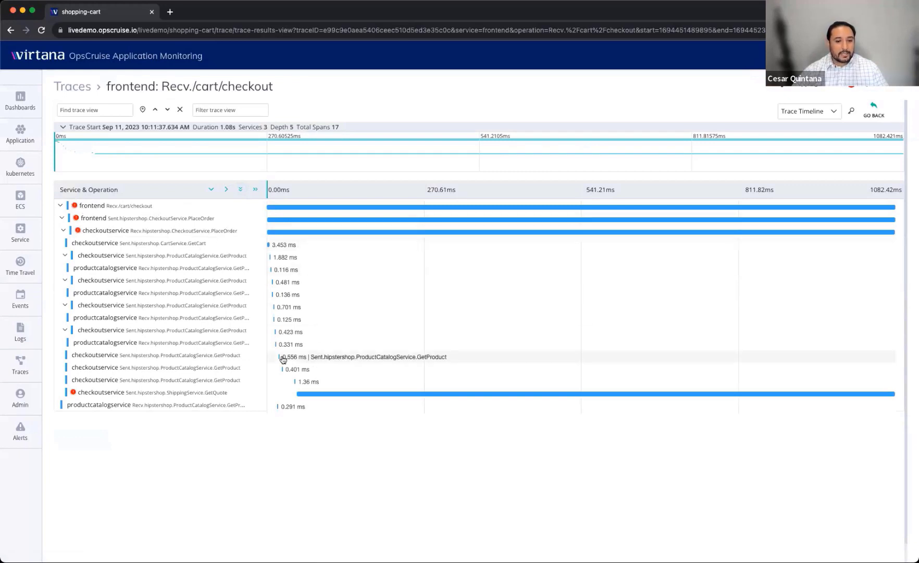
{"action": "left_click", "coordinate": [252, 392]}
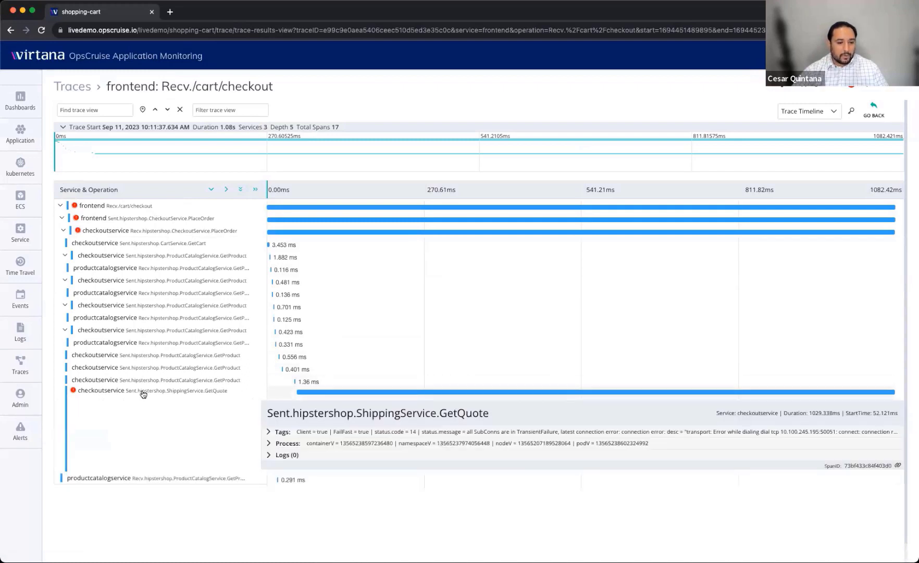
{"action": "scroll", "coordinate": [620, 436], "scroll_direction": "down", "scroll_amount": 1}
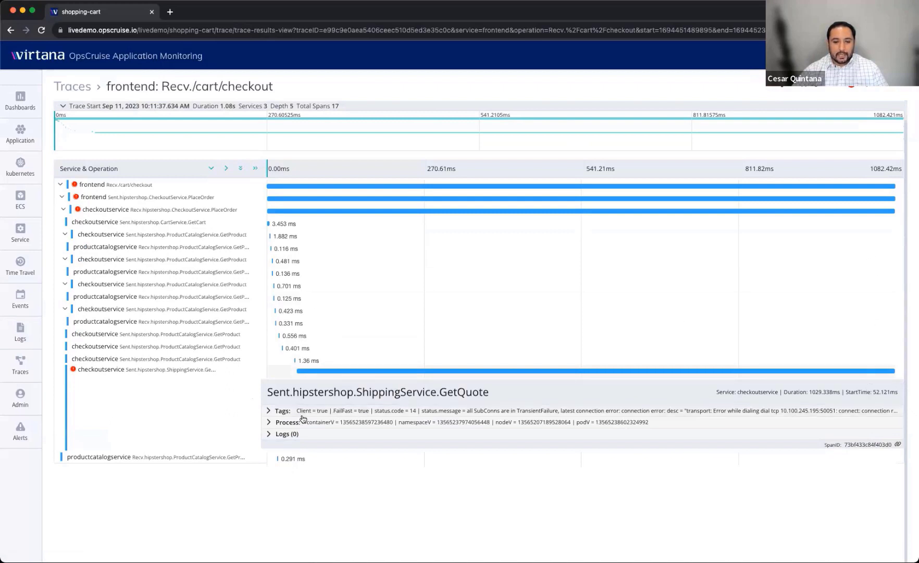
{"action": "left_click", "coordinate": [281, 411]}
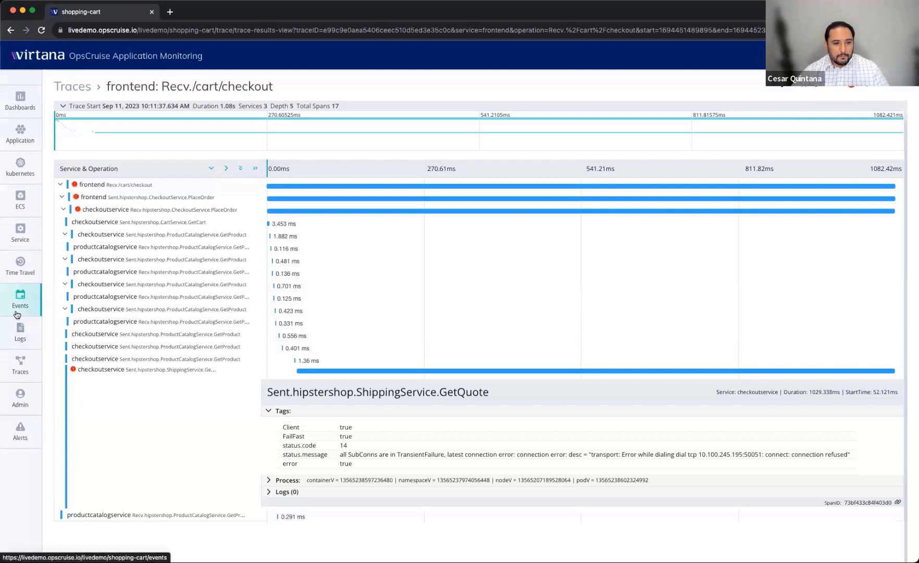
{"action": "left_click", "coordinate": [18, 274]}
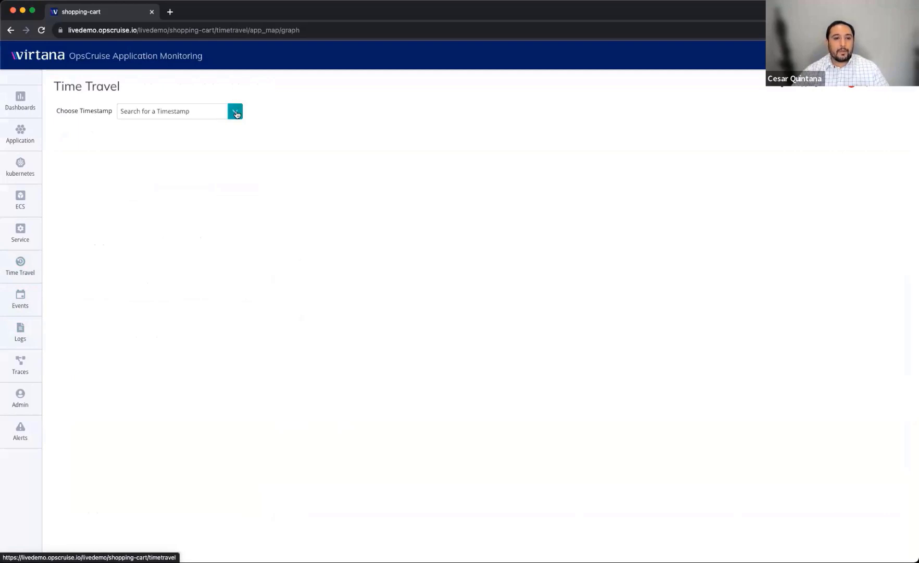
{"action": "left_click", "coordinate": [236, 114]}
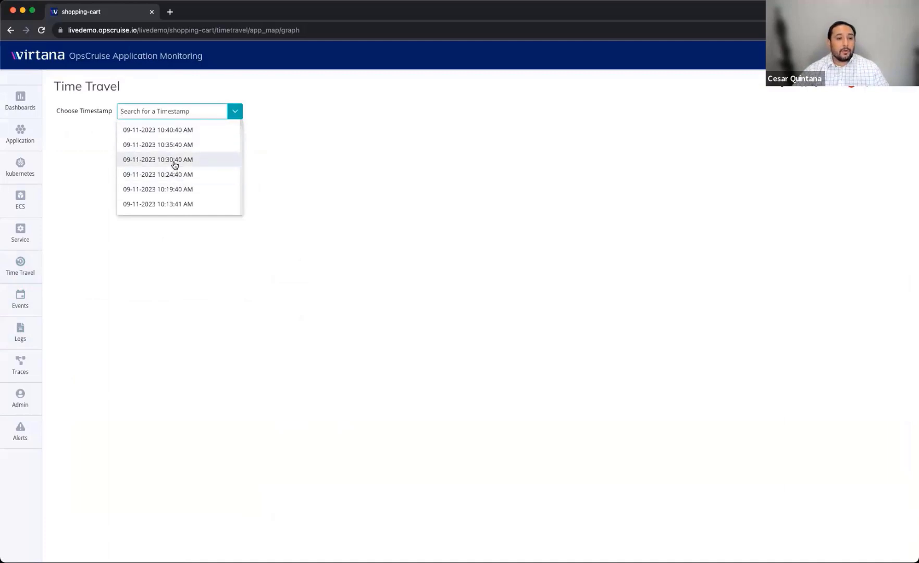
{"action": "left_click", "coordinate": [172, 181]}
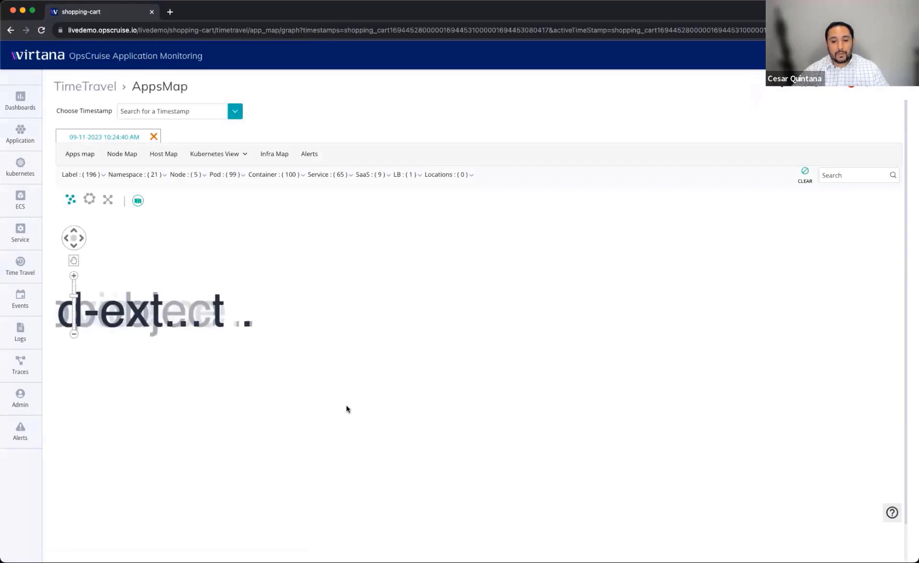
{"action": "left_click", "coordinate": [106, 202]}
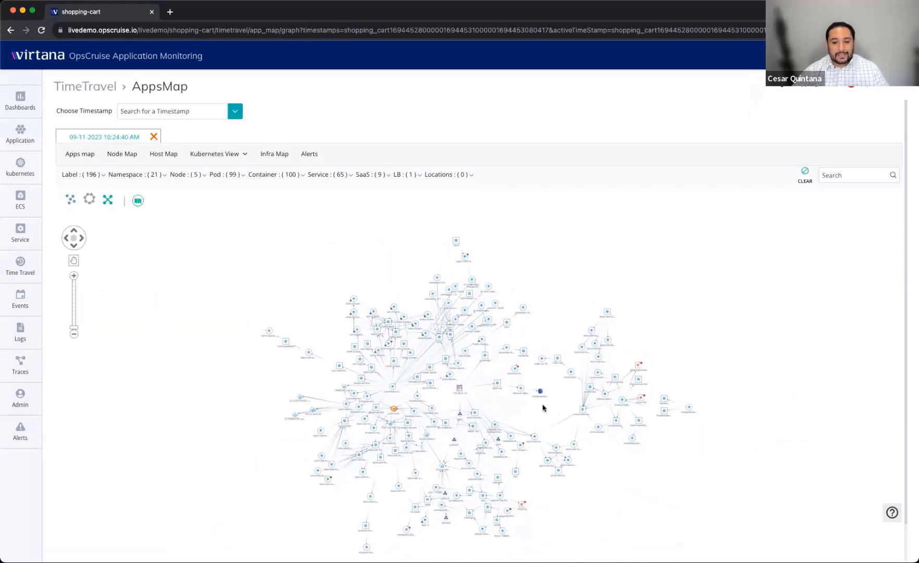
{"action": "scroll", "coordinate": [453, 386], "scroll_direction": "up", "scroll_amount": 3}
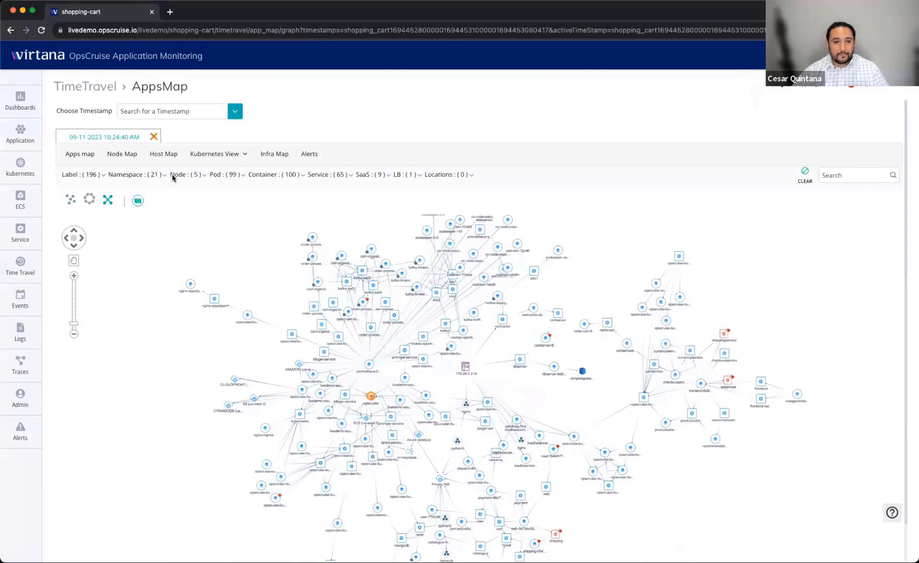
{"action": "left_click", "coordinate": [125, 154]}
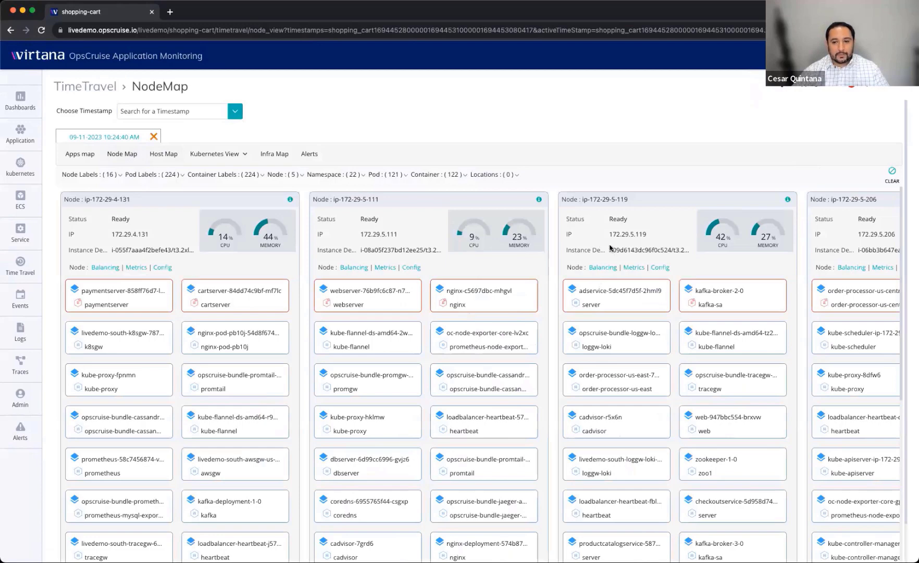
{"action": "left_click", "coordinate": [76, 158]}
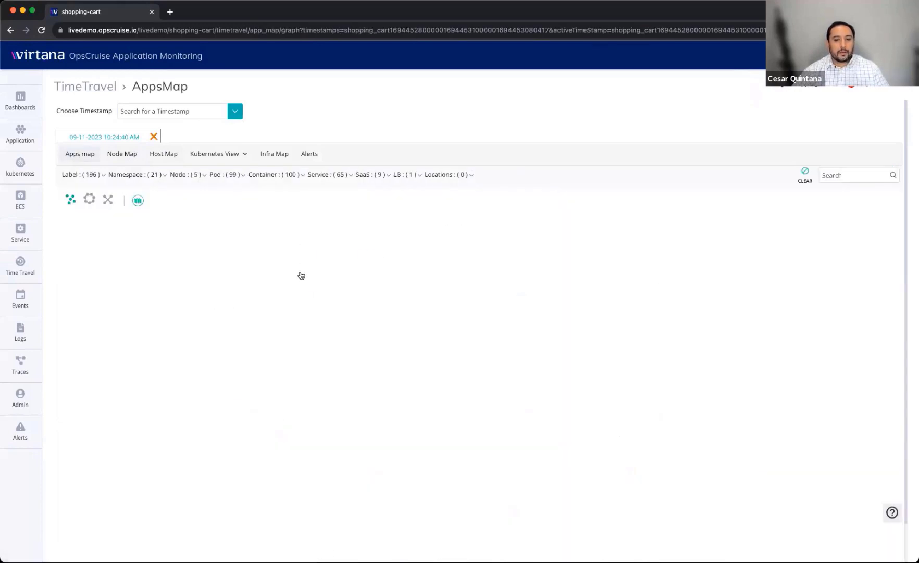
{"action": "scroll", "coordinate": [508, 380], "scroll_direction": "up", "scroll_amount": 5}
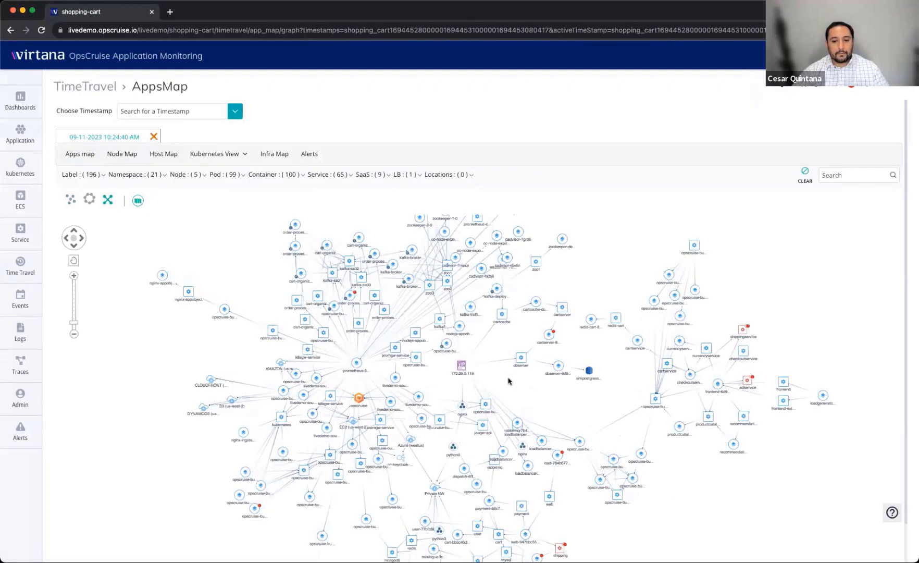
{"action": "scroll", "coordinate": [508, 381], "scroll_direction": "up", "scroll_amount": 1}
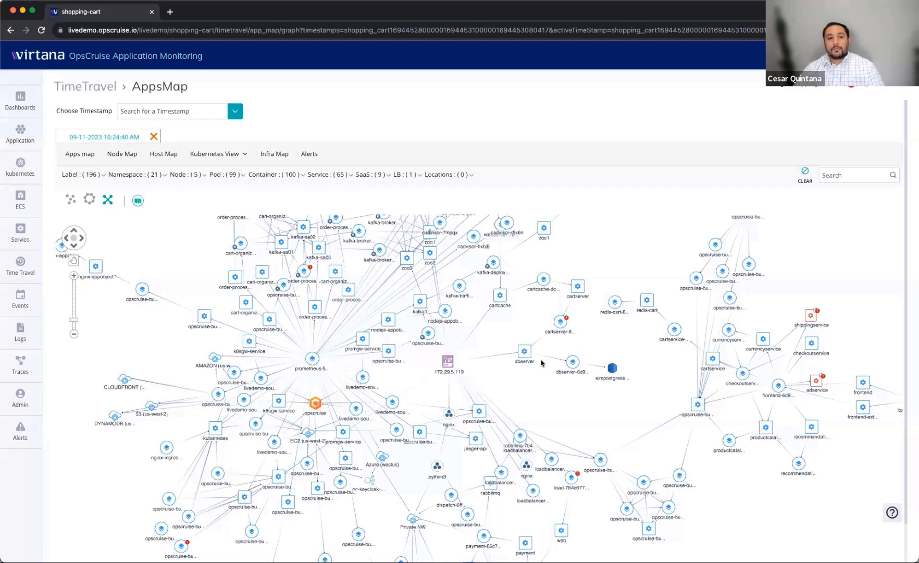
- Add the 09-10-2023 3:52:56 PM timestamp as a second snapshot and fit its whole apps map in view
{"action": "left_click", "coordinate": [240, 111]}
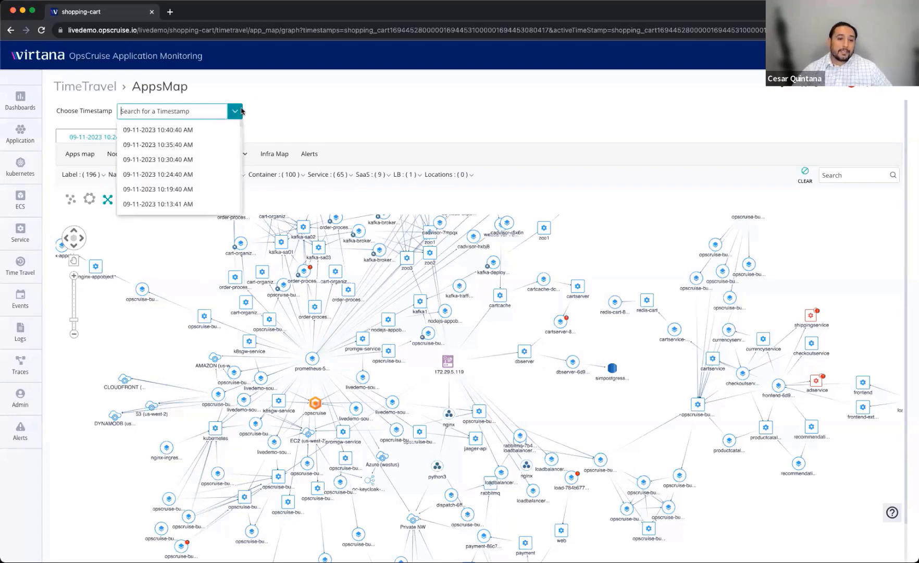
{"action": "left_click_drag", "start_coordinate": [242, 128], "coordinate": [243, 195]}
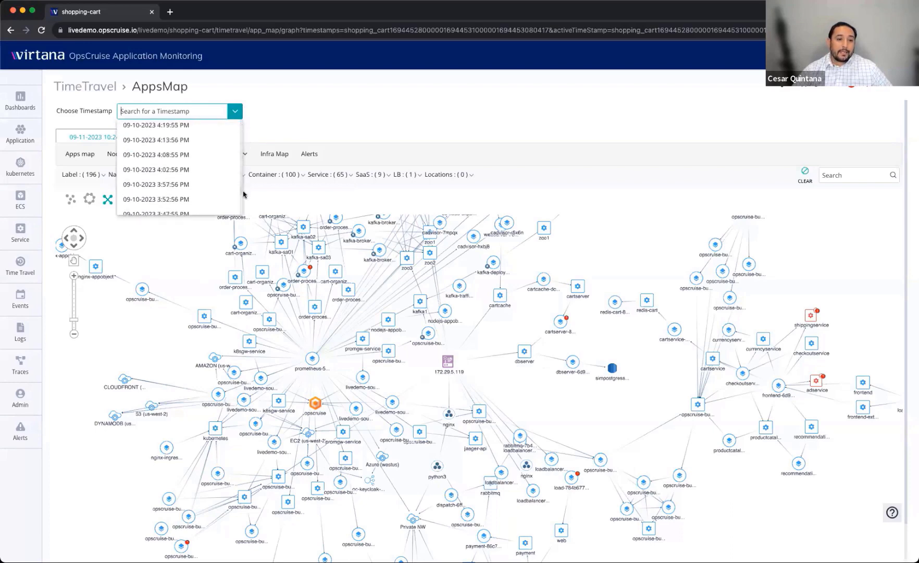
{"action": "left_click", "coordinate": [188, 181]}
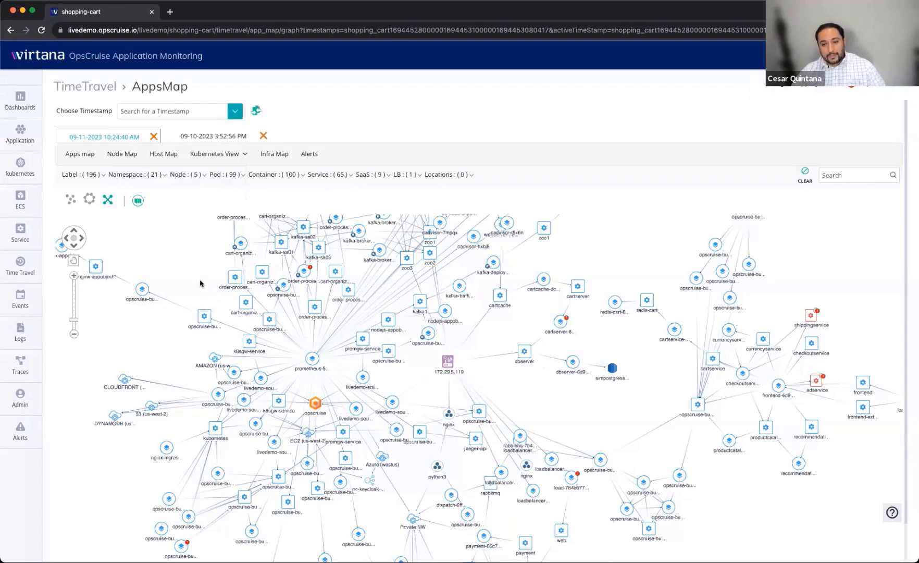
{"action": "left_click", "coordinate": [209, 131]}
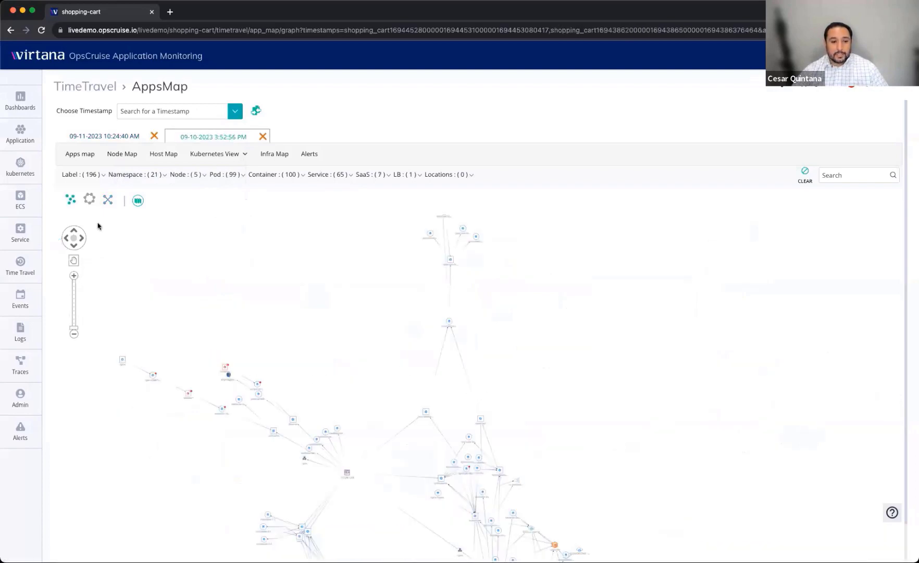
{"action": "left_click", "coordinate": [106, 200]}
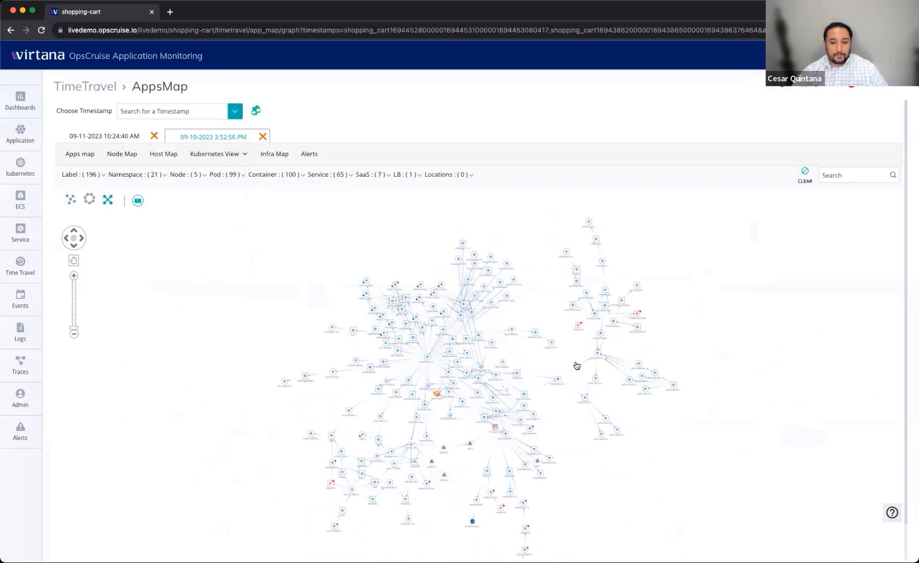
- Open the cadvisor-r5x6n pod's details in the 09-10-2023 snapshot, glance at its detailed configuration, and close them
{"action": "scroll", "coordinate": [569, 382], "scroll_direction": "up", "scroll_amount": 3}
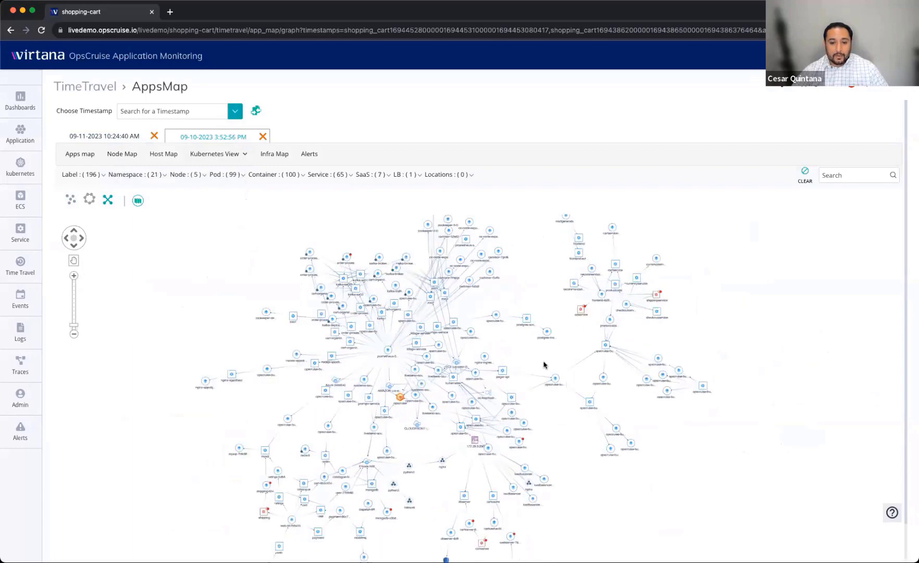
{"action": "scroll", "coordinate": [518, 355], "scroll_direction": "up", "scroll_amount": 2}
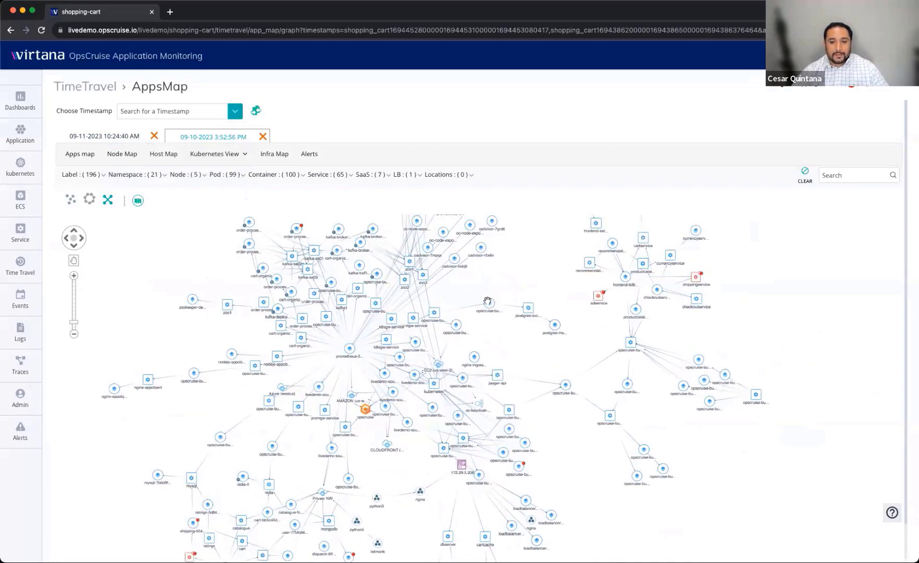
{"action": "scroll", "coordinate": [482, 249], "scroll_direction": "up", "scroll_amount": 1}
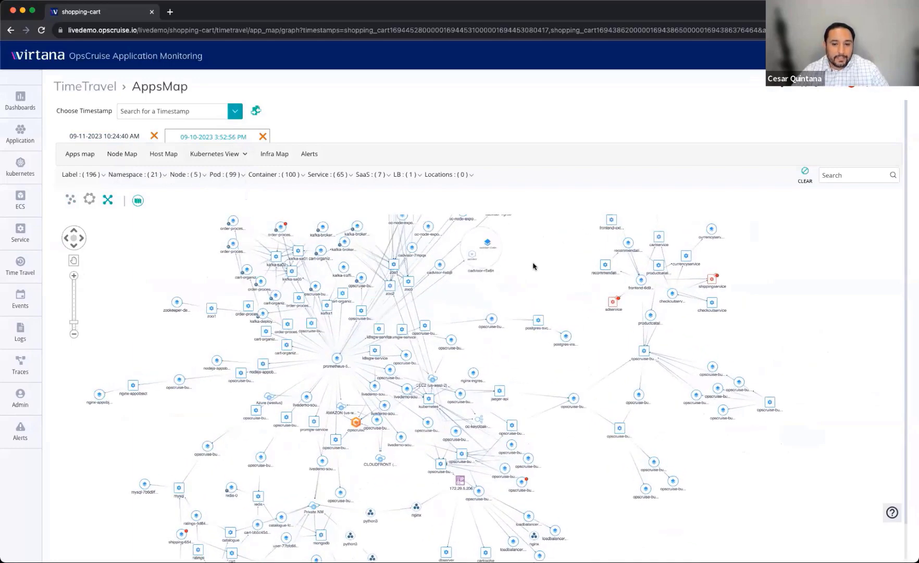
{"action": "scroll", "coordinate": [533, 267], "scroll_direction": "up", "scroll_amount": 3}
{"action": "left_click", "coordinate": [541, 282]}
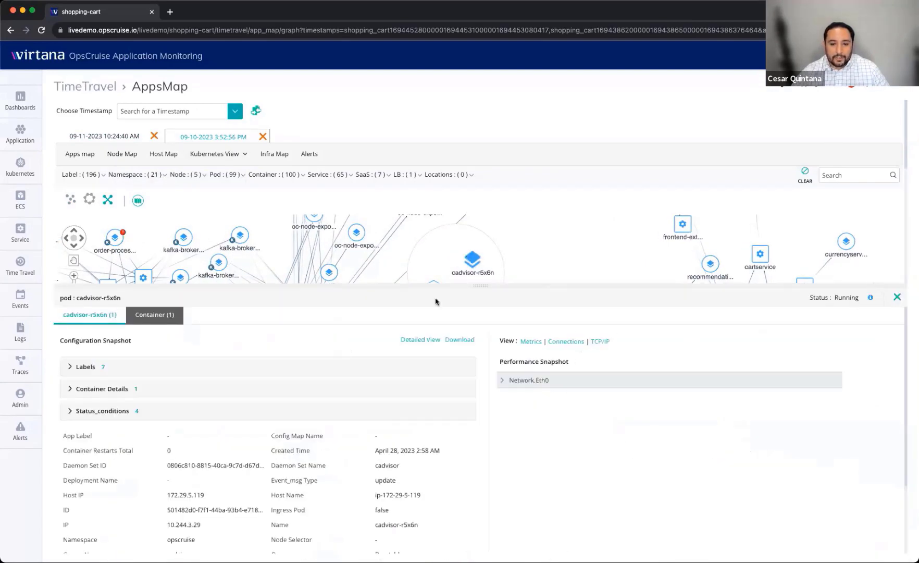
{"action": "left_click", "coordinate": [419, 339]}
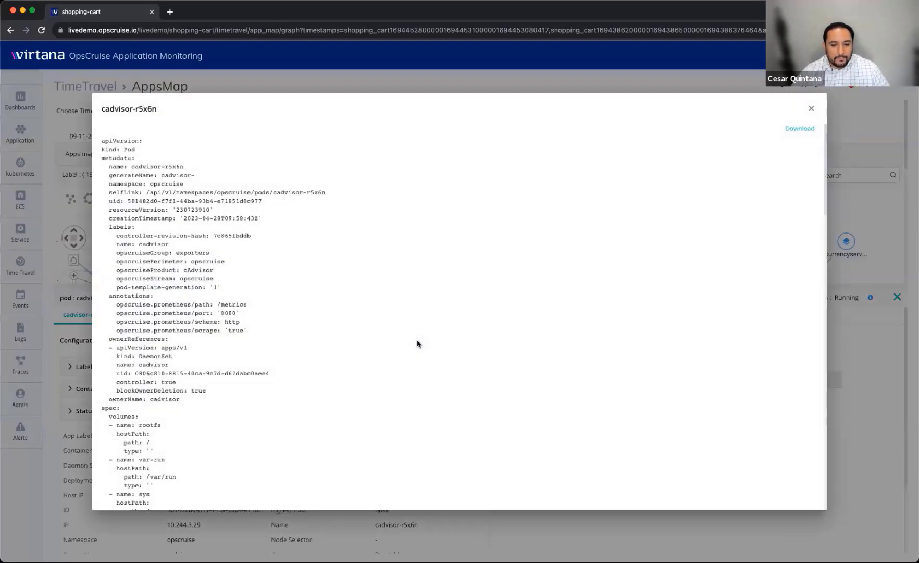
{"action": "left_click", "coordinate": [811, 108]}
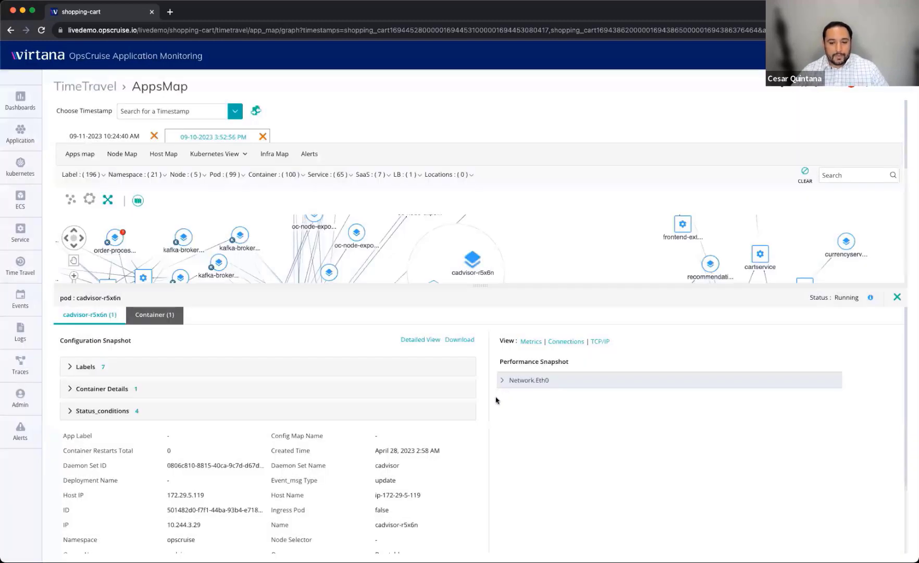
{"action": "left_click", "coordinate": [897, 298]}
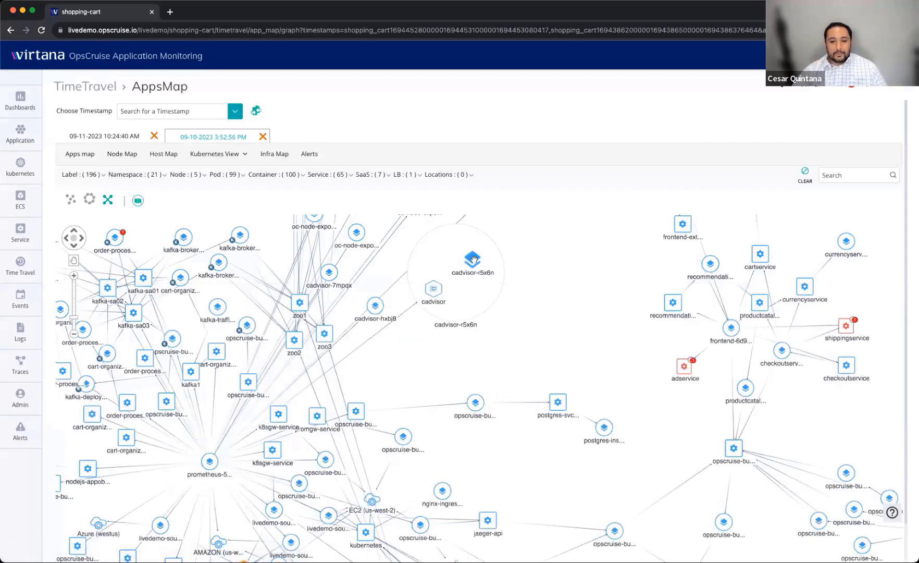
- Reopen the cadvisor-r5x6n pod's detailed configuration, read through its metadata, owner references and volumes, and return to the map
{"action": "left_click", "coordinate": [472, 259]}
{"action": "left_click", "coordinate": [424, 339]}
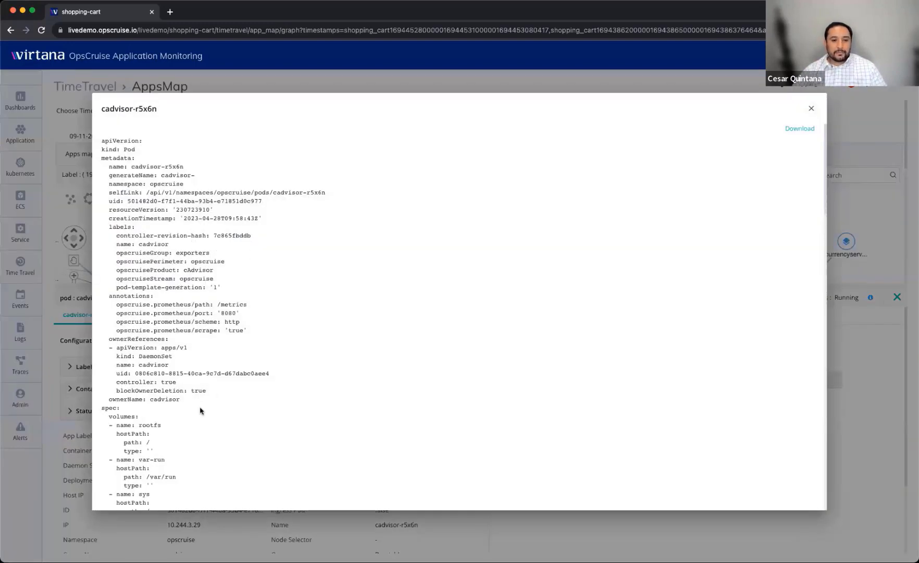
{"action": "scroll", "coordinate": [172, 420], "scroll_direction": "down", "scroll_amount": 2}
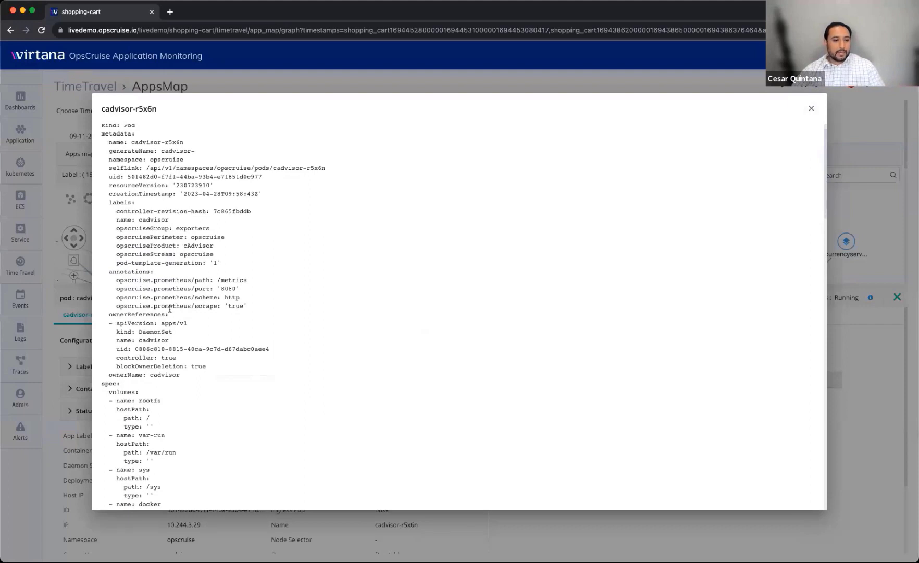
{"action": "left_click_drag", "start_coordinate": [202, 446], "coordinate": [141, 150]}
{"action": "left_click", "coordinate": [183, 219]}
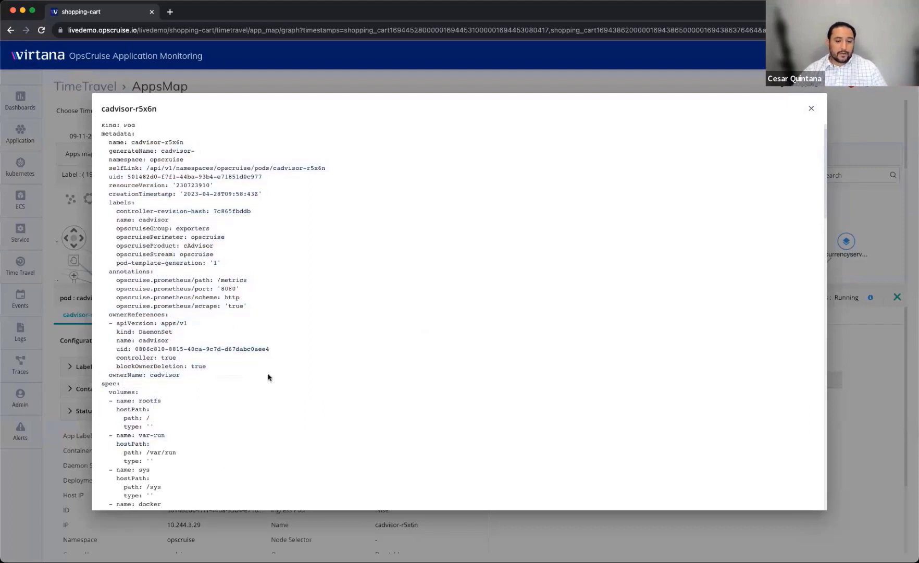
{"action": "left_click", "coordinate": [812, 109]}
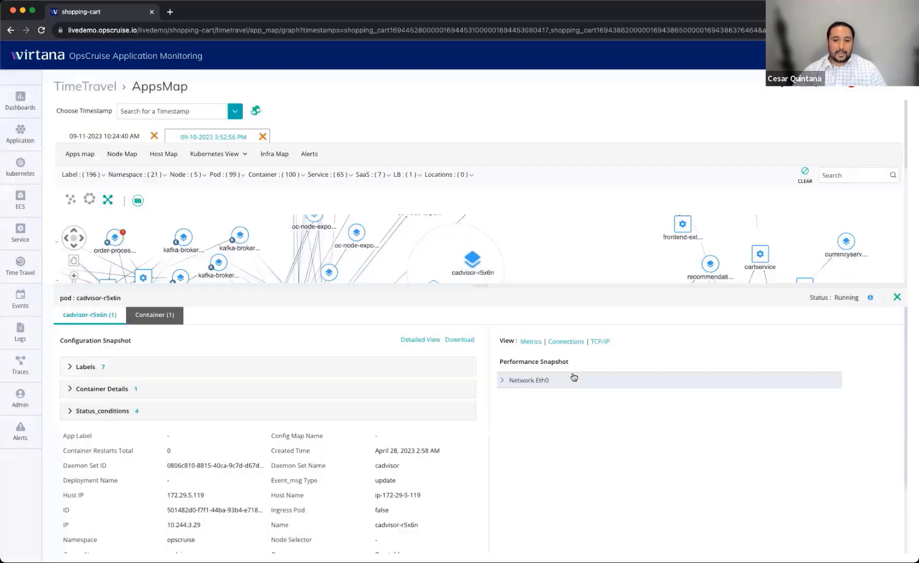
{"action": "left_click", "coordinate": [898, 297]}
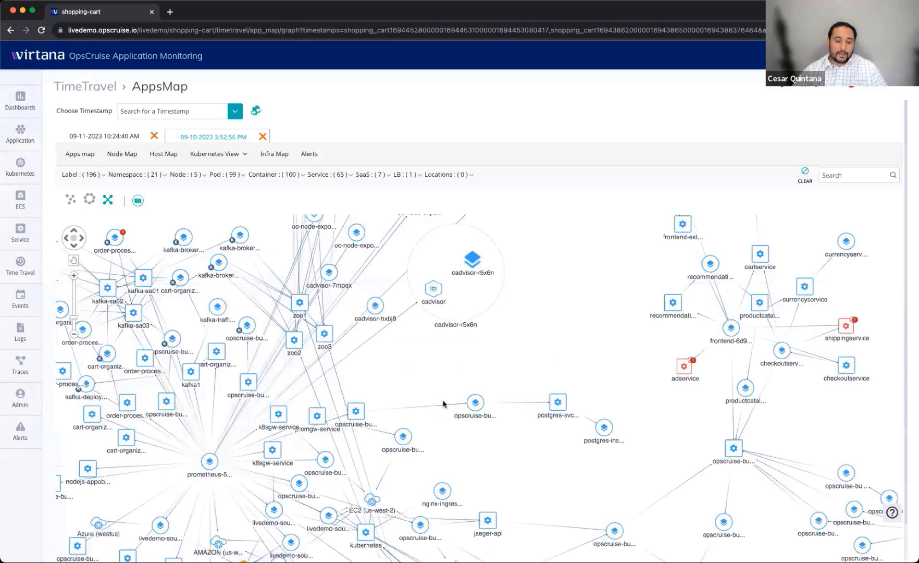
{"action": "scroll", "coordinate": [441, 401], "scroll_direction": "down", "scroll_amount": 5}
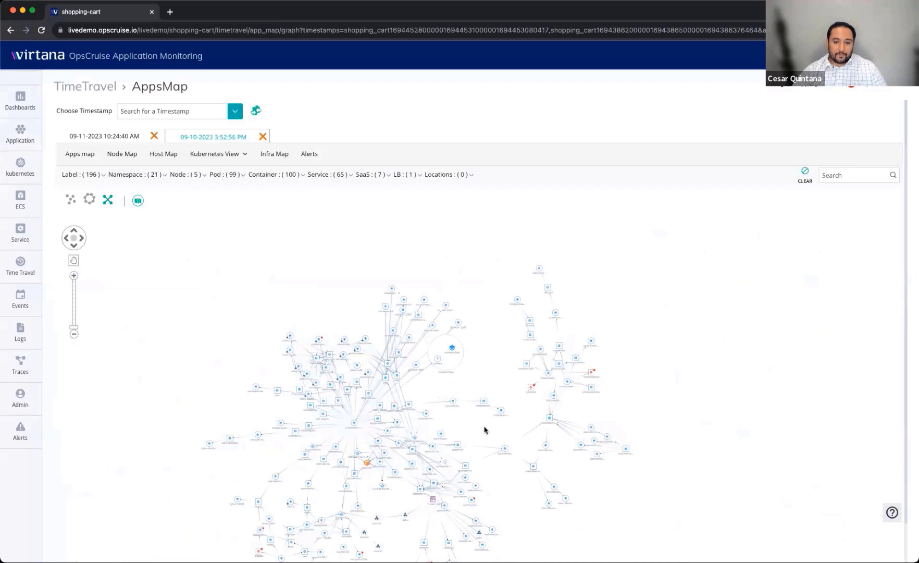
{"action": "left_click_drag", "start_coordinate": [486, 429], "coordinate": [486, 354]}
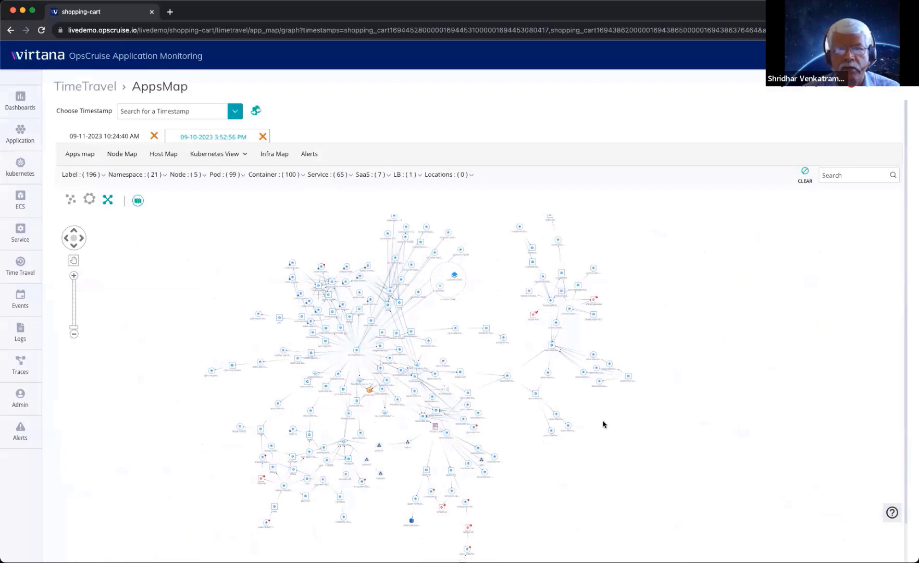
{"action": "scroll", "coordinate": [434, 415], "scroll_direction": "up", "scroll_amount": 5}
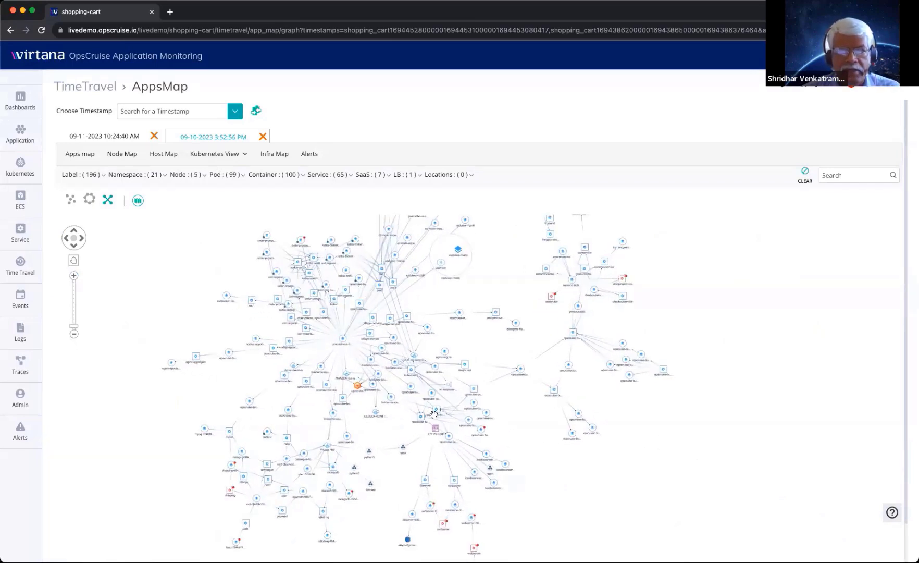
{"action": "left_click_drag", "start_coordinate": [528, 251], "coordinate": [525, 344]}
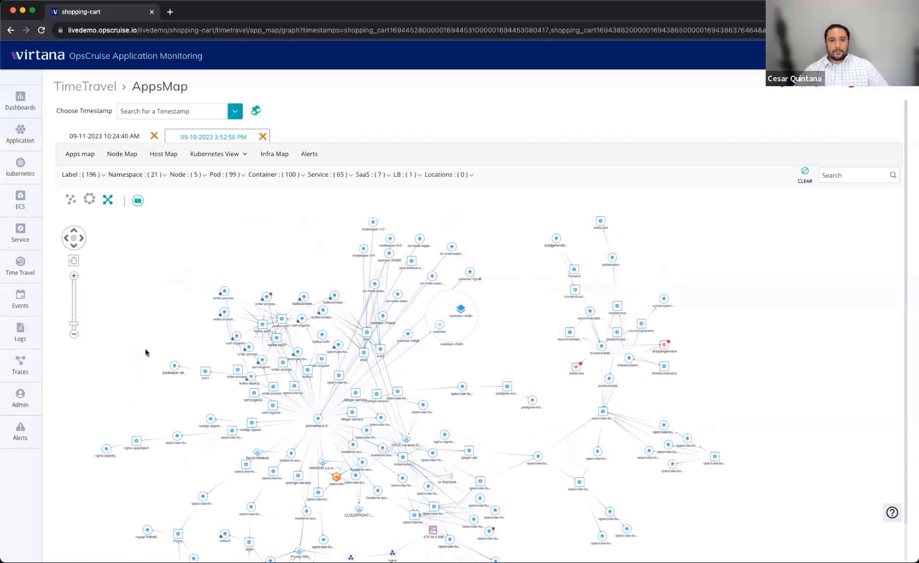
- Open the alerts list, search it for "SLO" and review the matching response time breach alerts
{"action": "left_click", "coordinate": [27, 441]}
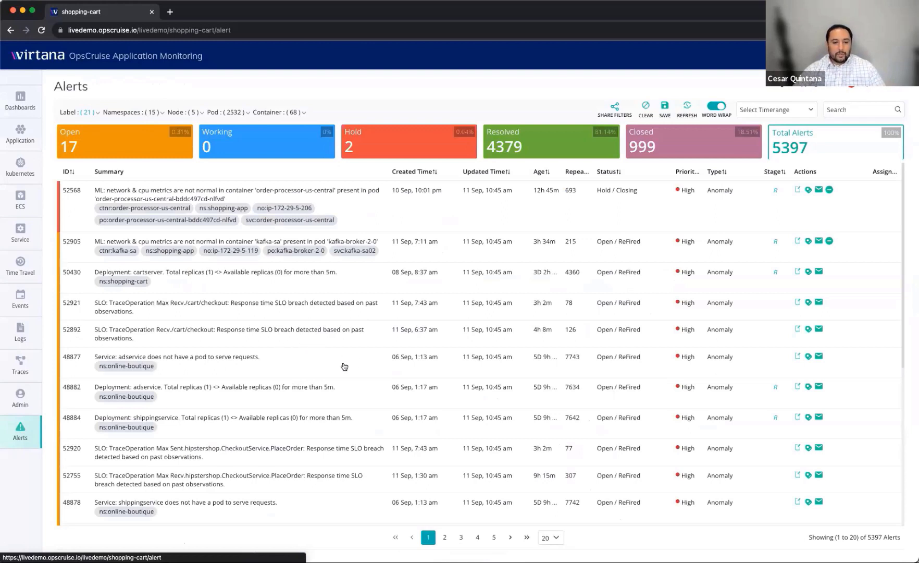
{"action": "left_click", "coordinate": [868, 109]}
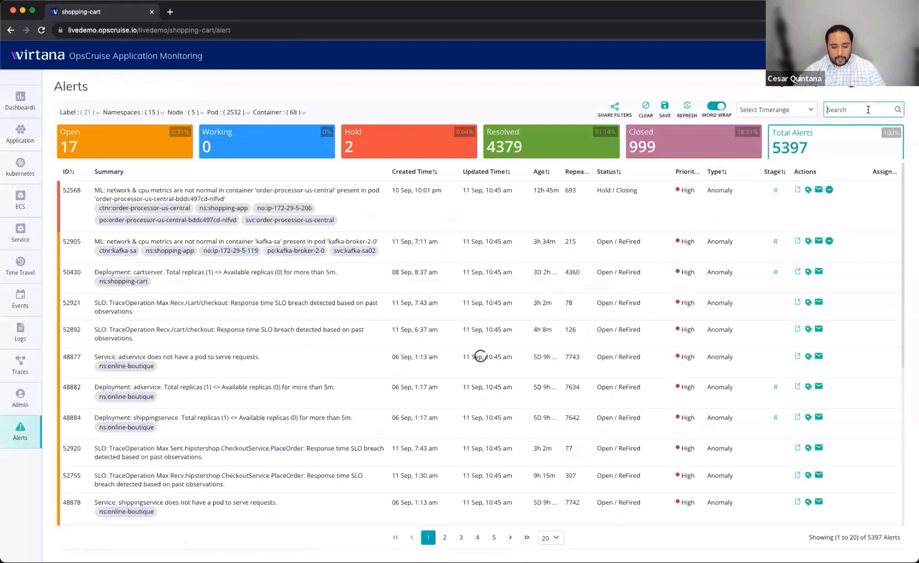
{"action": "type", "text": "SLO"}
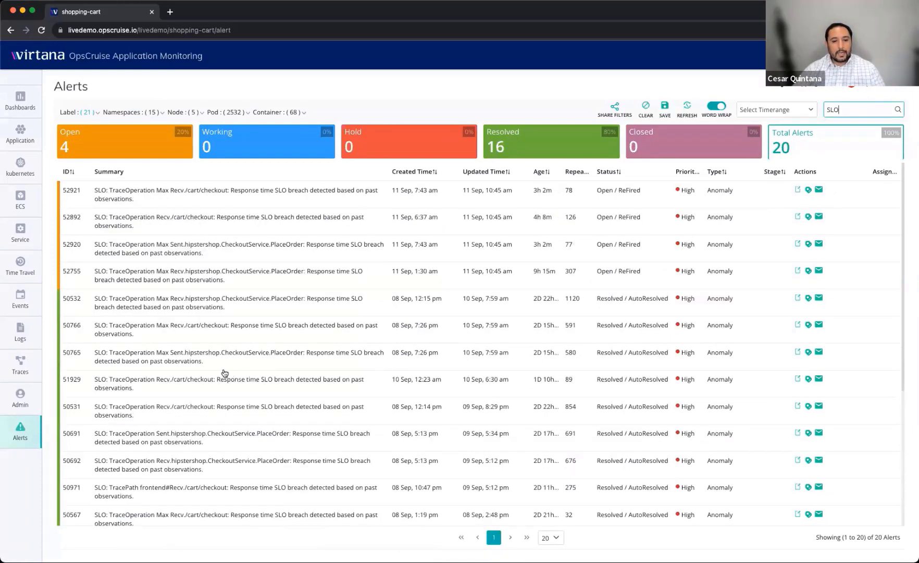
{"action": "scroll", "coordinate": [224, 373], "scroll_direction": "down", "scroll_amount": 5}
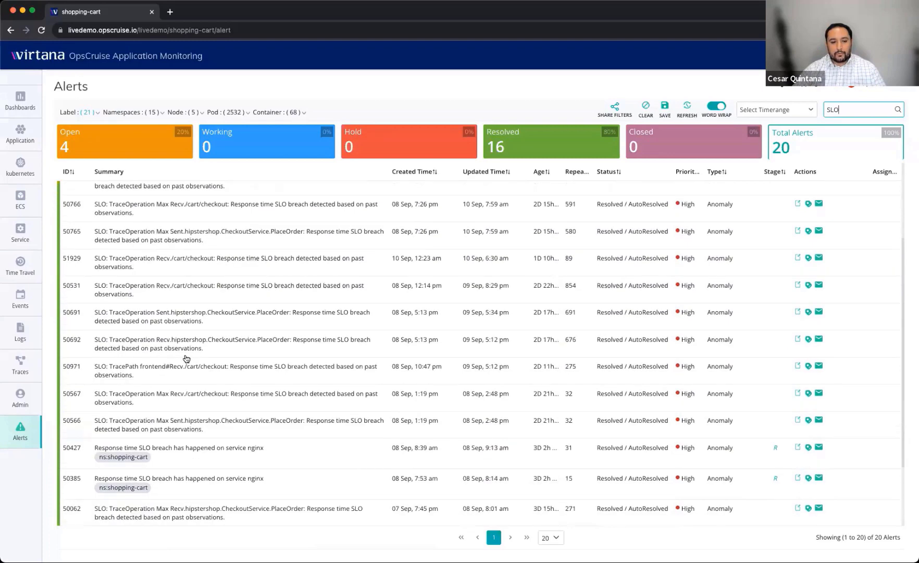
{"action": "scroll", "coordinate": [186, 359], "scroll_direction": "down", "scroll_amount": 3}
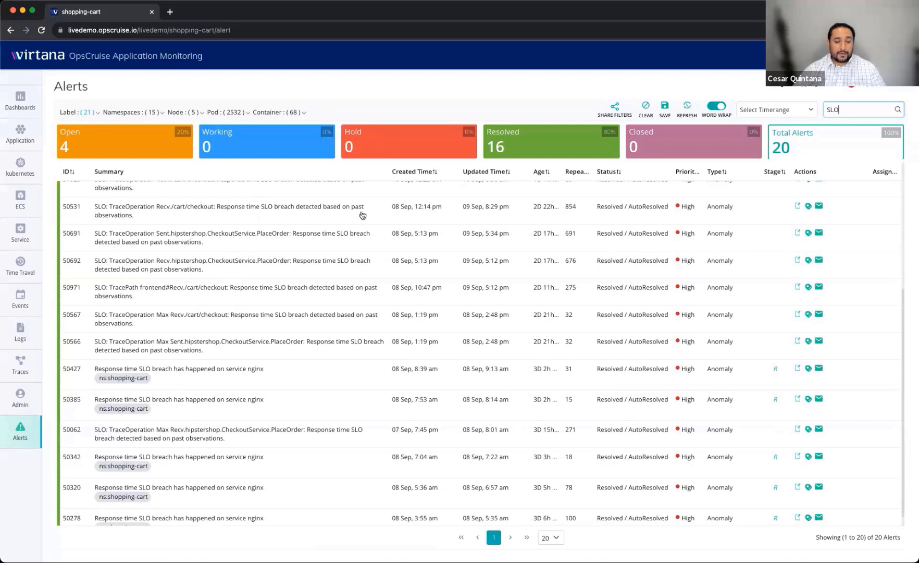
- Clear the SLO search and examine the full alerts list down to the Kafka consumer fetch latency alert
{"action": "double_click", "coordinate": [844, 109]}
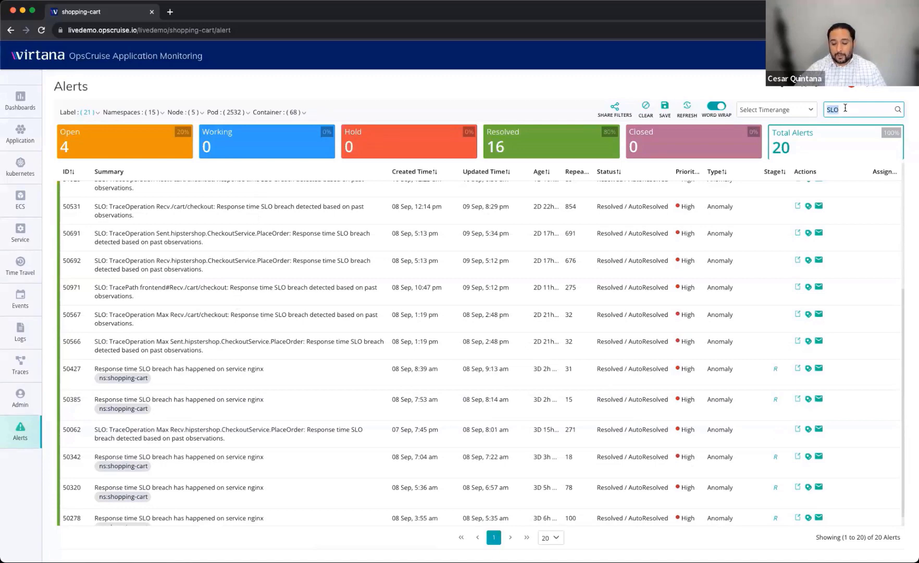
{"action": "key", "text": "BackSpace"}
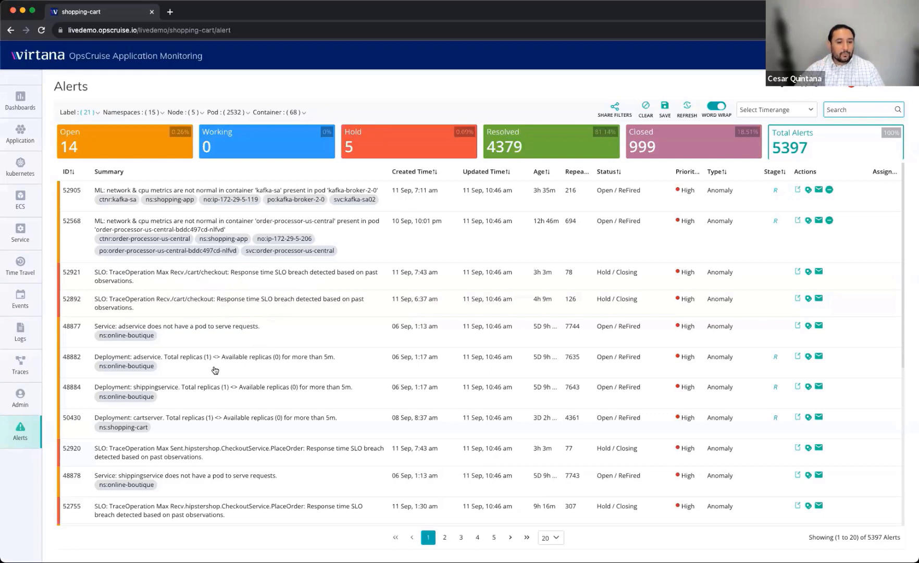
{"action": "scroll", "coordinate": [150, 384], "scroll_direction": "down", "scroll_amount": 1}
{"action": "scroll", "coordinate": [162, 381], "scroll_direction": "down", "scroll_amount": 1}
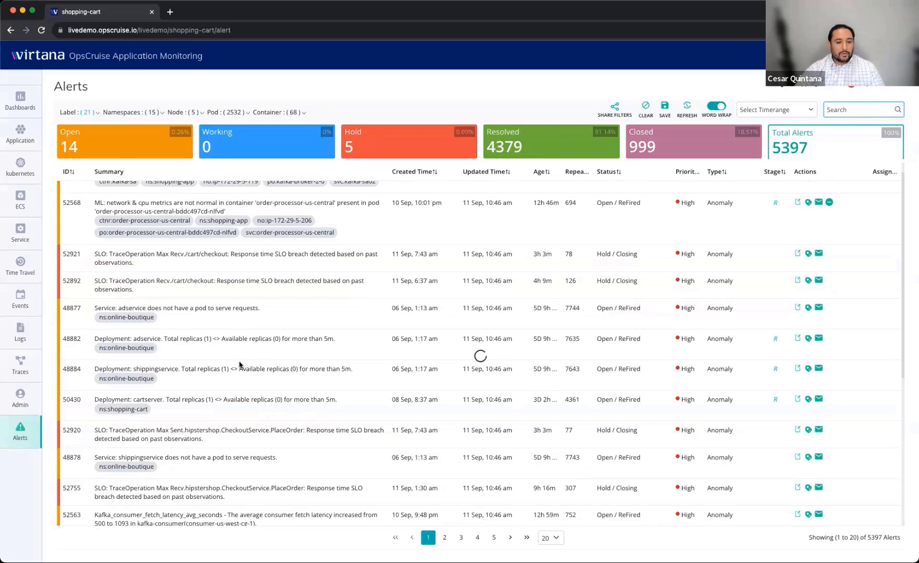
{"action": "scroll", "coordinate": [159, 345], "scroll_direction": "down", "scroll_amount": 3}
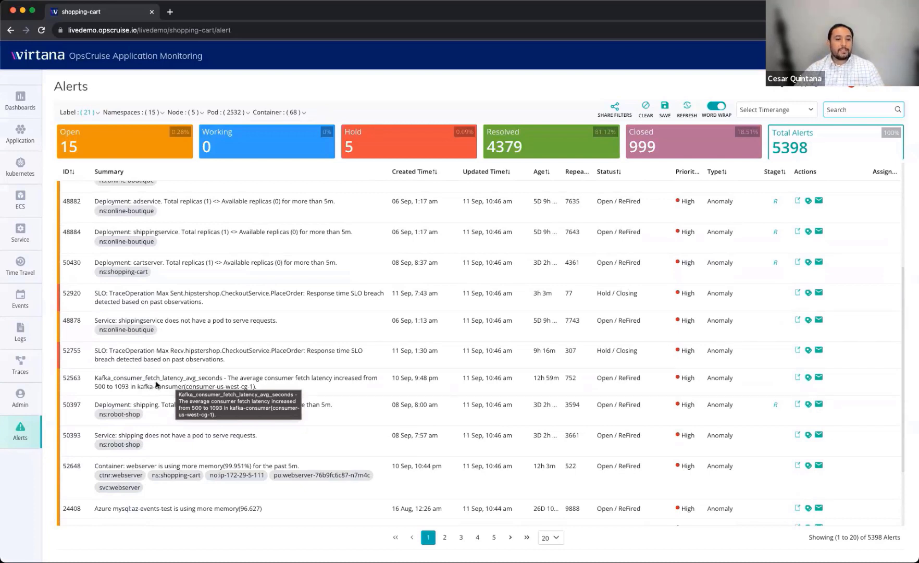
- Search the alerts for "SLO" and open the details of alert 50427, the response time SLO breach on service nginx
{"action": "scroll", "coordinate": [208, 397], "scroll_direction": "down", "scroll_amount": 1}
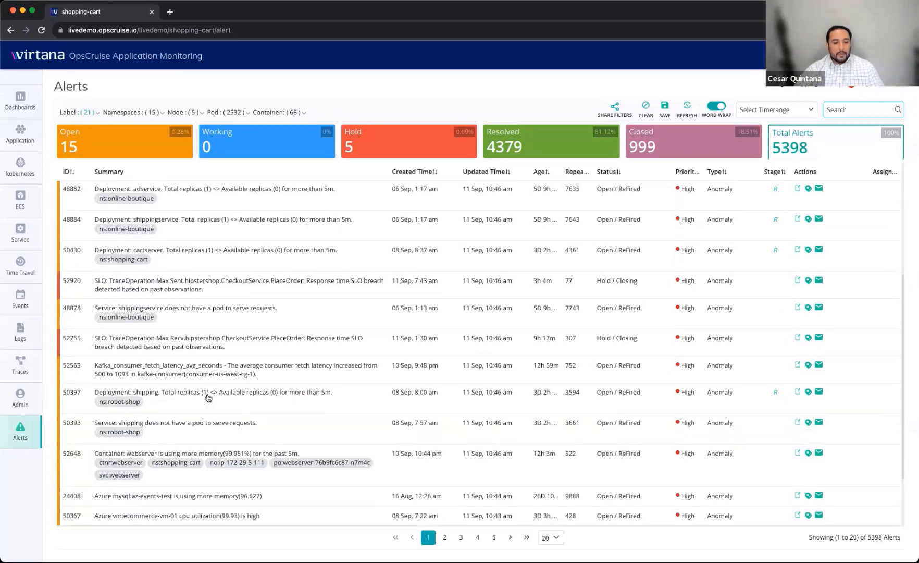
{"action": "scroll", "coordinate": [208, 397], "scroll_direction": "down", "scroll_amount": 5}
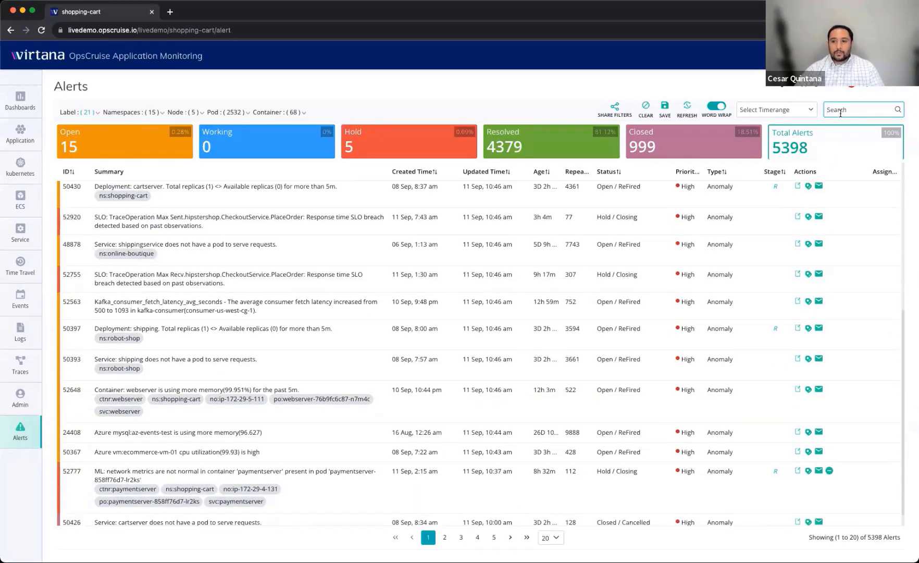
{"action": "left_click", "coordinate": [840, 111]}
{"action": "type", "text": "SLO"}
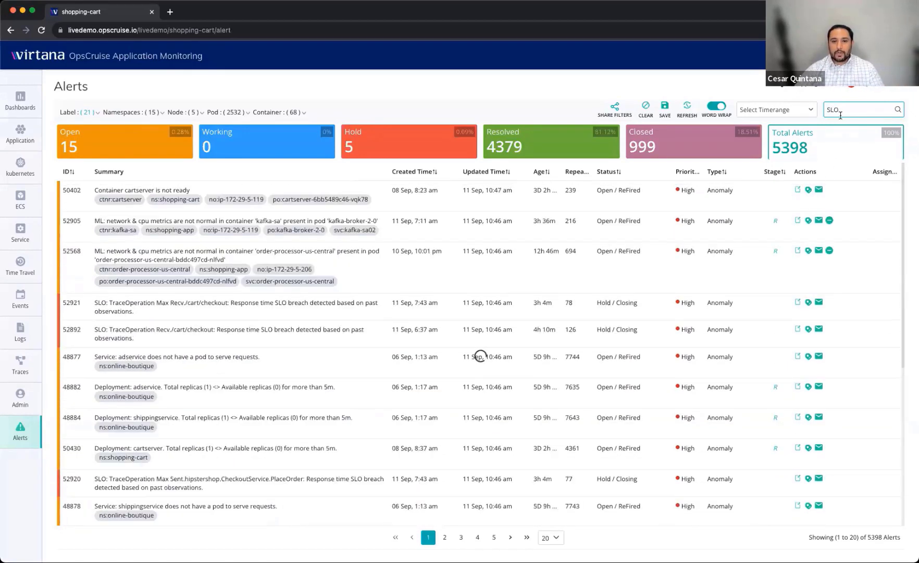
{"action": "scroll", "coordinate": [196, 420], "scroll_direction": "down", "scroll_amount": 10}
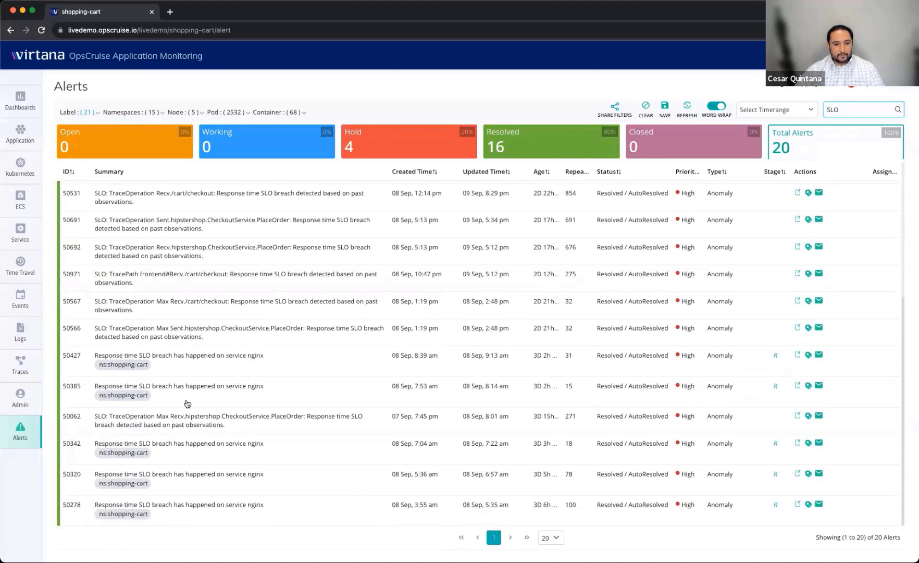
{"action": "left_click", "coordinate": [191, 360]}
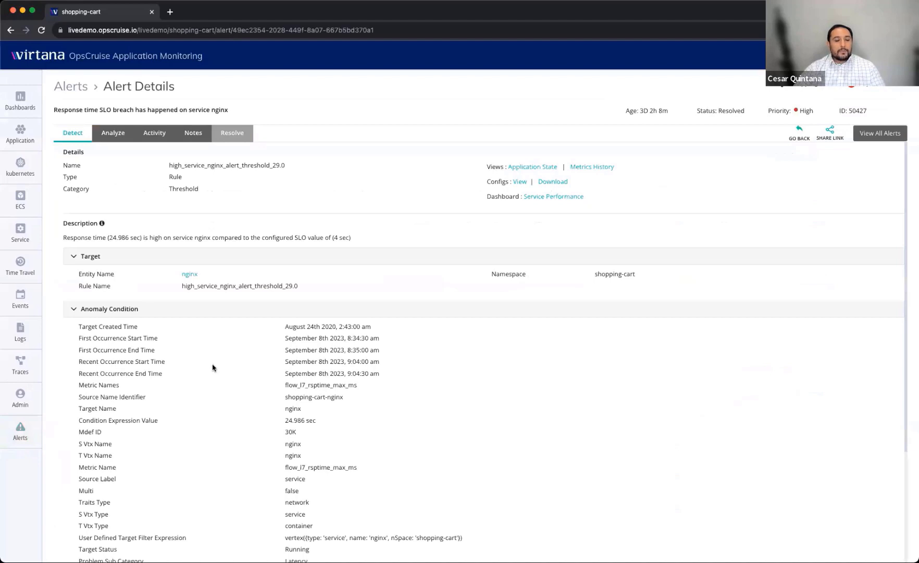
- Read the nginx alert's title and description, comparing the measured response time with the configured SLO value
{"action": "double_click", "coordinate": [230, 110]}
{"action": "left_click", "coordinate": [246, 112]}
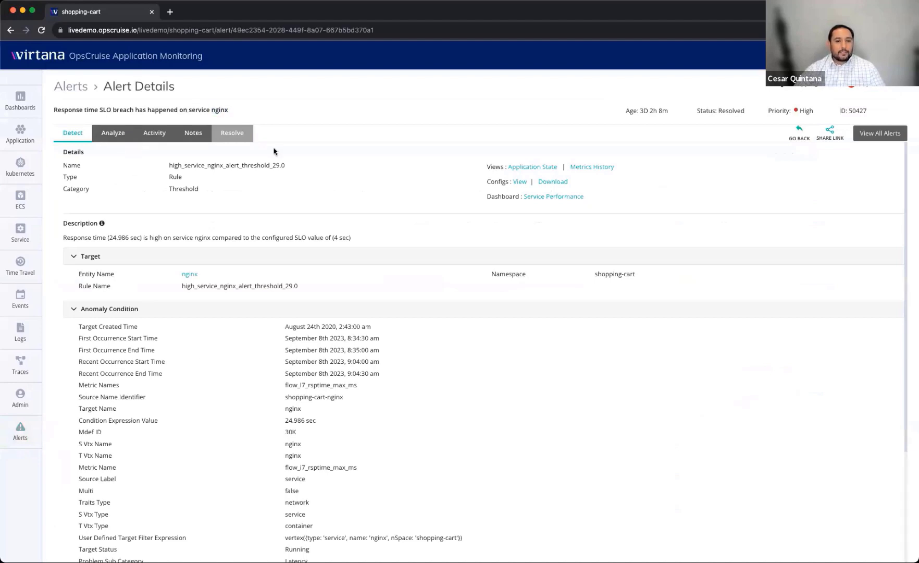
{"action": "left_click_drag", "start_coordinate": [354, 241], "coordinate": [332, 236]}
{"action": "left_click", "coordinate": [331, 238]}
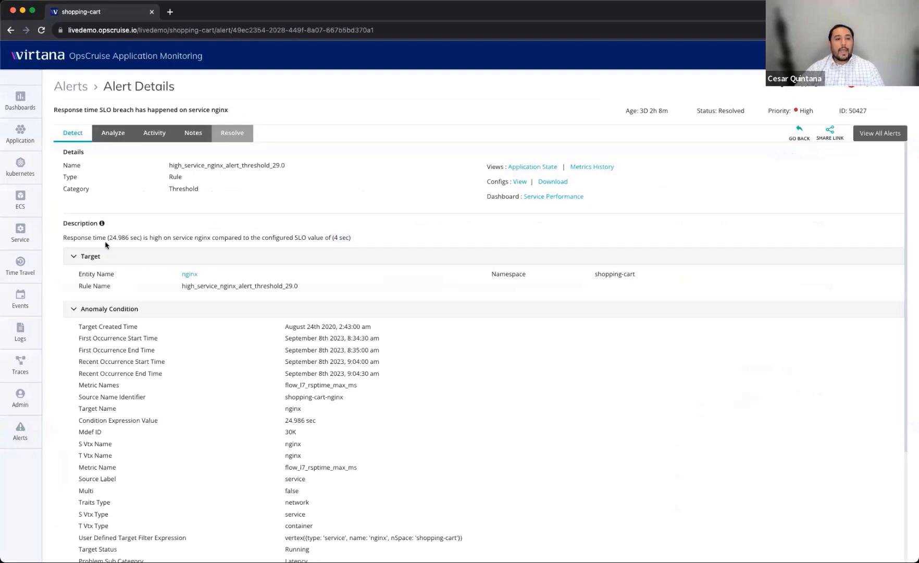
{"action": "left_click_drag", "start_coordinate": [105, 238], "coordinate": [145, 240]}
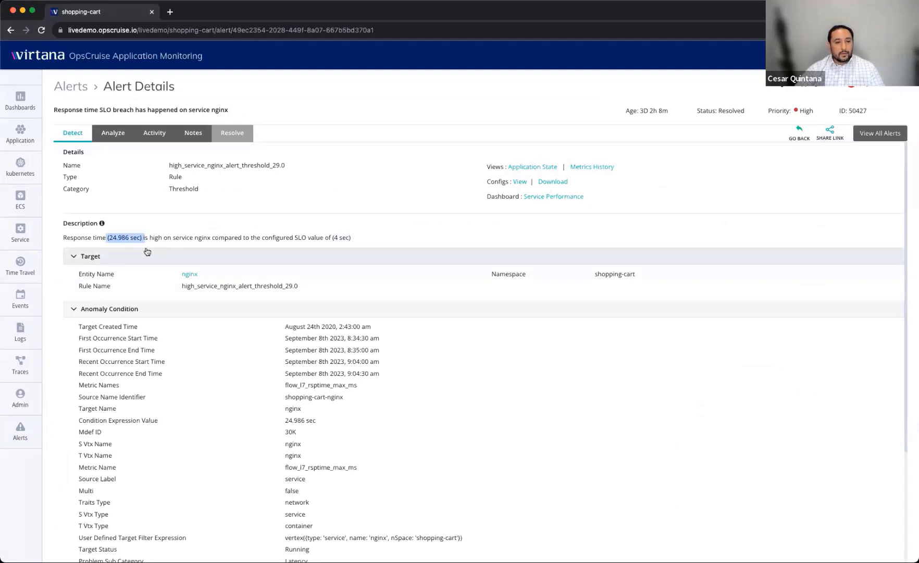
{"action": "left_click", "coordinate": [114, 244]}
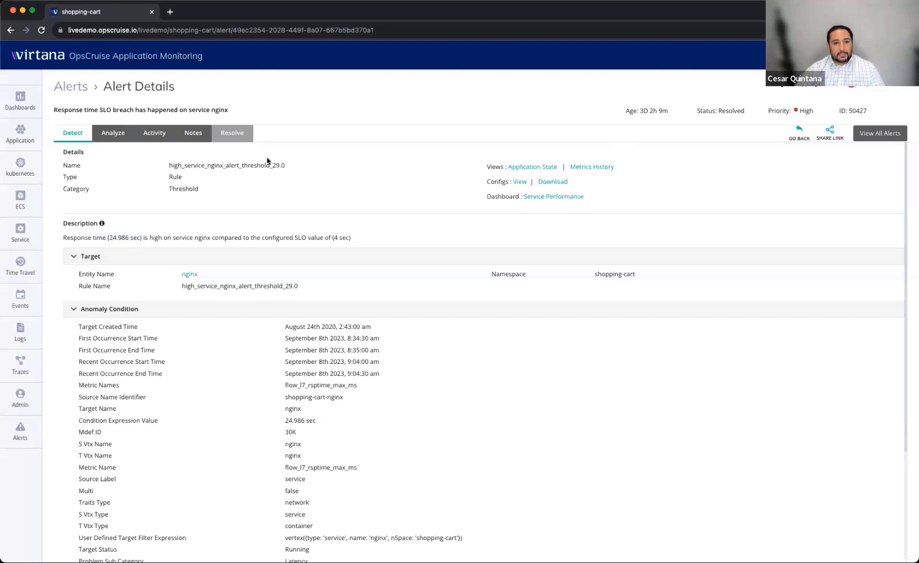
- Analyze the nginx alert's high latency path and inspect the nginx, webserver and cartcache containers for anomalies
{"action": "left_click", "coordinate": [118, 140]}
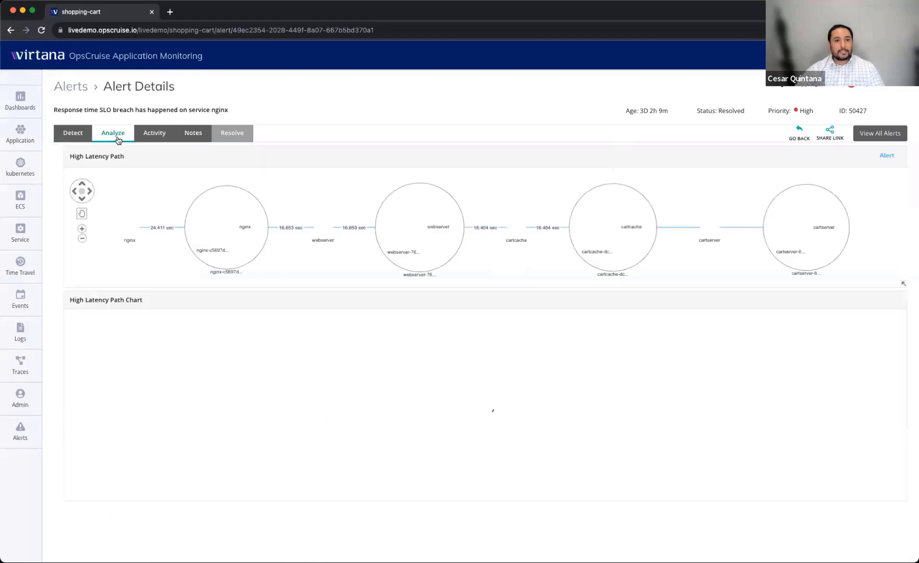
{"action": "left_click", "coordinate": [525, 152]}
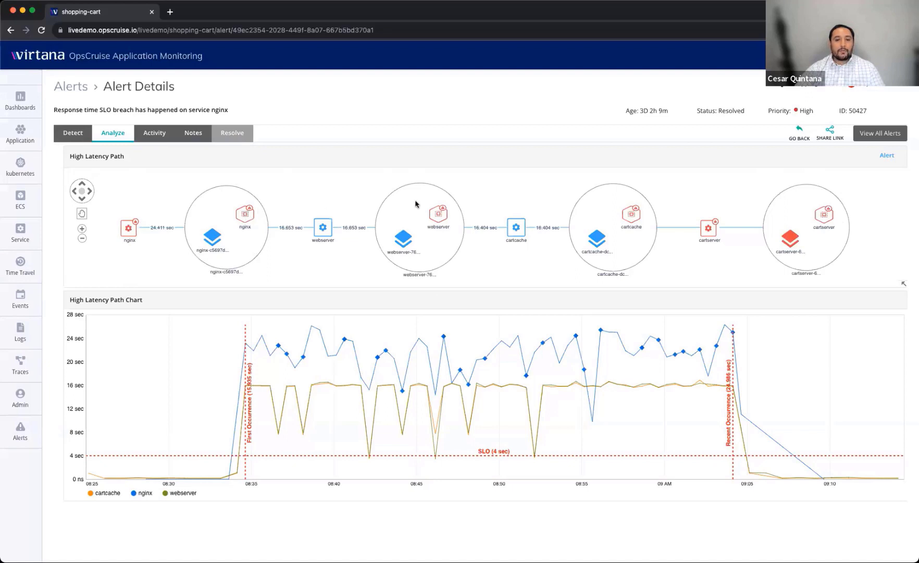
{"action": "left_click", "coordinate": [245, 213]}
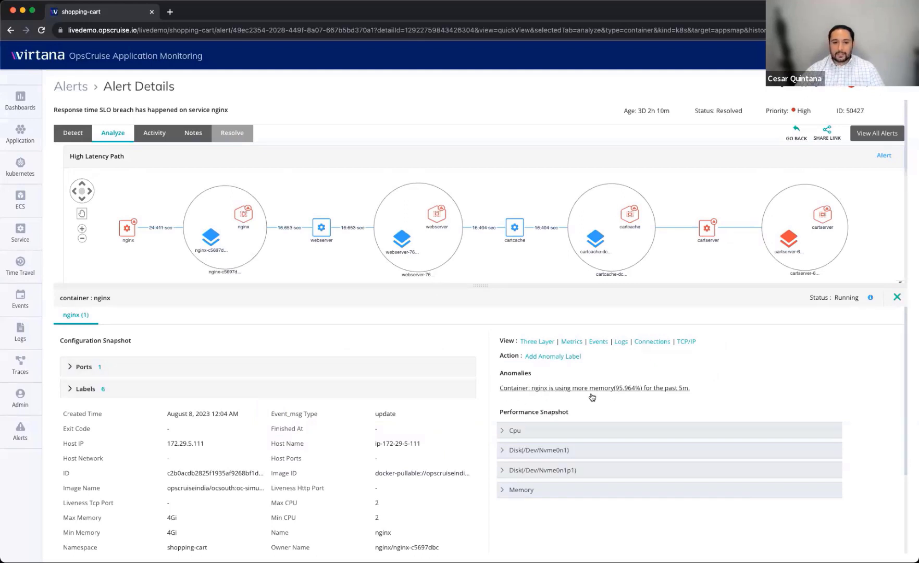
{"action": "left_click", "coordinate": [436, 214]}
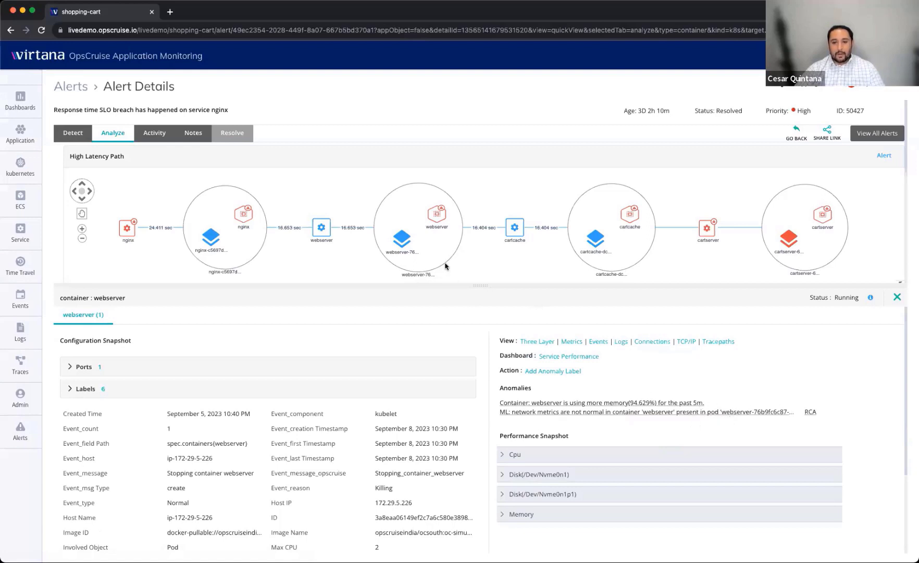
{"action": "left_click", "coordinate": [631, 216]}
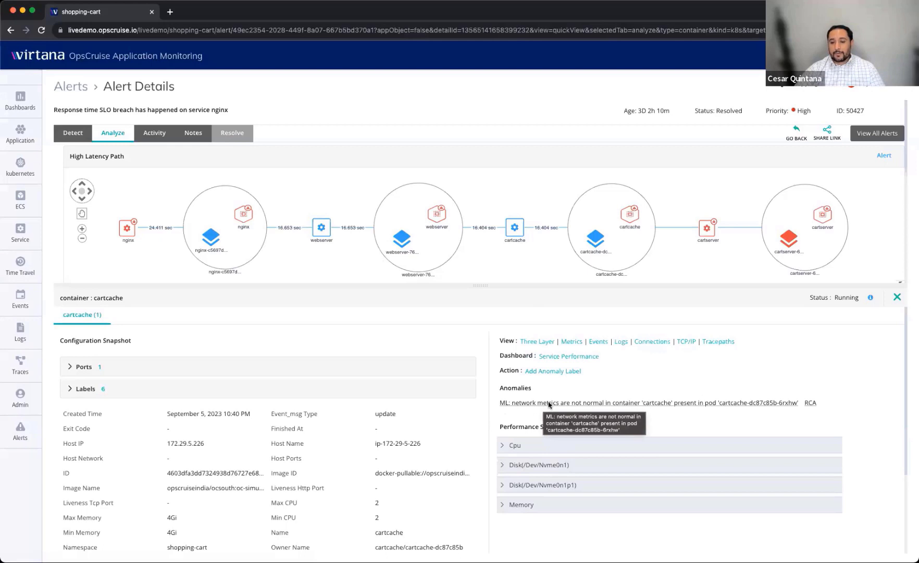
- Open the cartcache container's network metrics anomaly alert and read the response error line in its description
{"action": "left_click", "coordinate": [548, 403]}
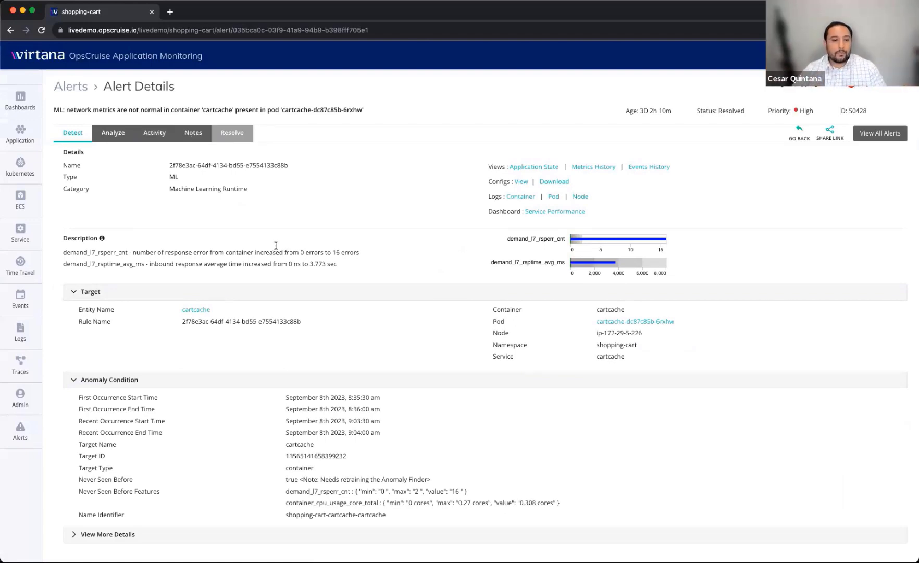
{"action": "left_click_drag", "start_coordinate": [133, 252], "coordinate": [387, 254]}
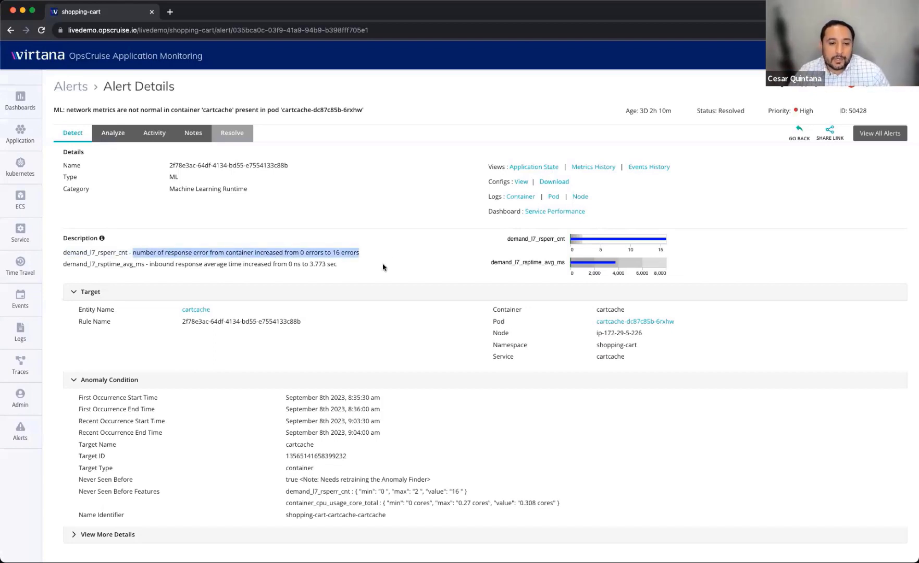
{"action": "left_click", "coordinate": [350, 254]}
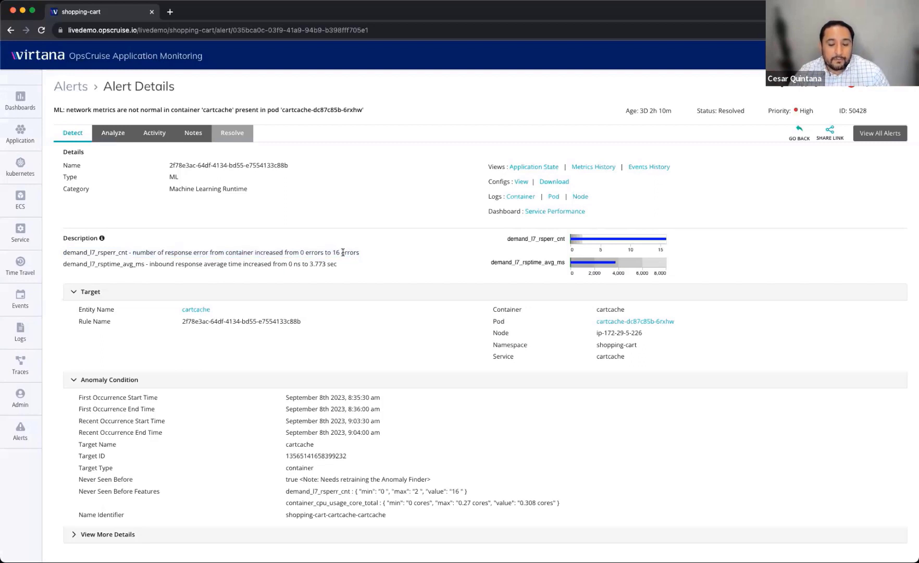
- Open the cartcache alert's root cause explanation and inspect the CPU metrics cfs_throttled_seconds_total and user_seconds_total
{"action": "left_click", "coordinate": [109, 134]}
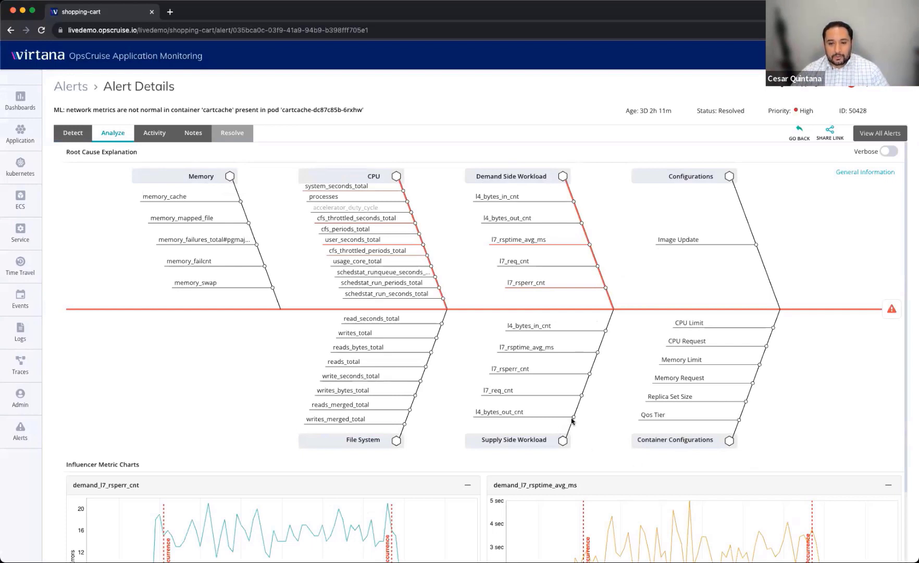
{"action": "left_click", "coordinate": [372, 220]}
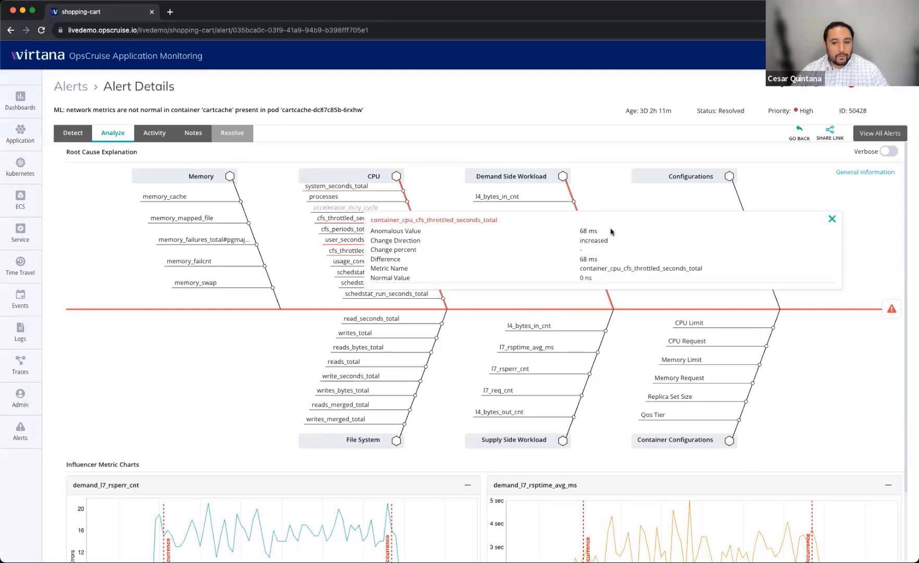
{"action": "left_click", "coordinate": [370, 238]}
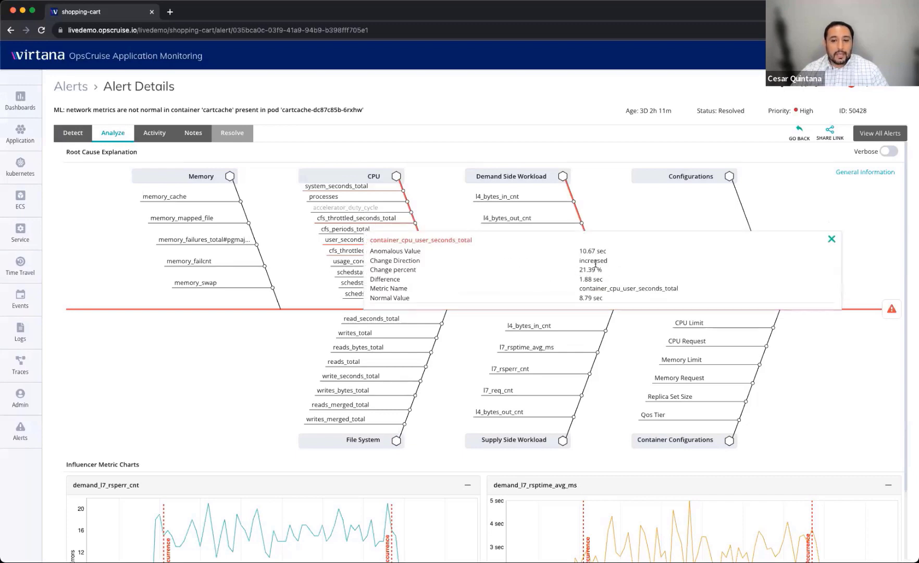
{"action": "left_click_drag", "start_coordinate": [605, 273], "coordinate": [576, 271]}
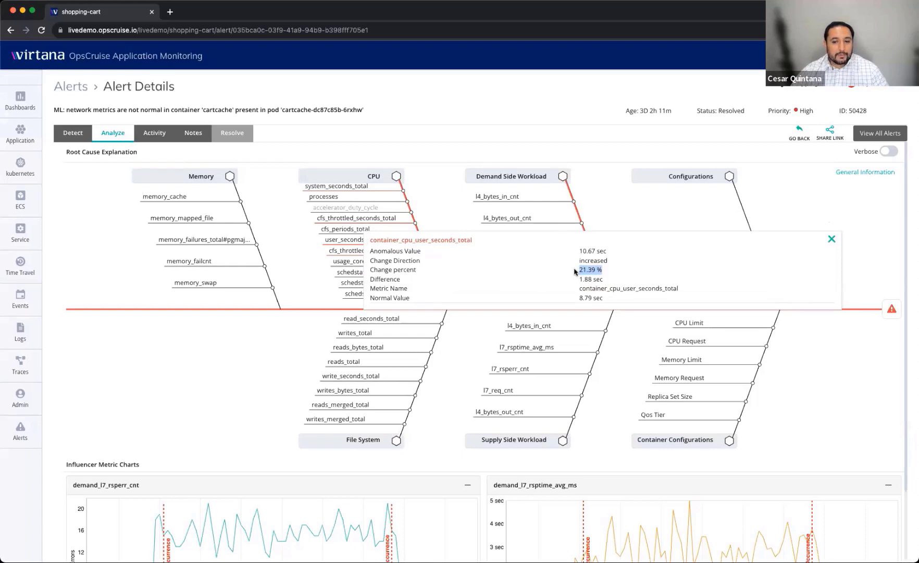
{"action": "left_click", "coordinate": [577, 271]}
{"action": "key", "text": "Escape"}
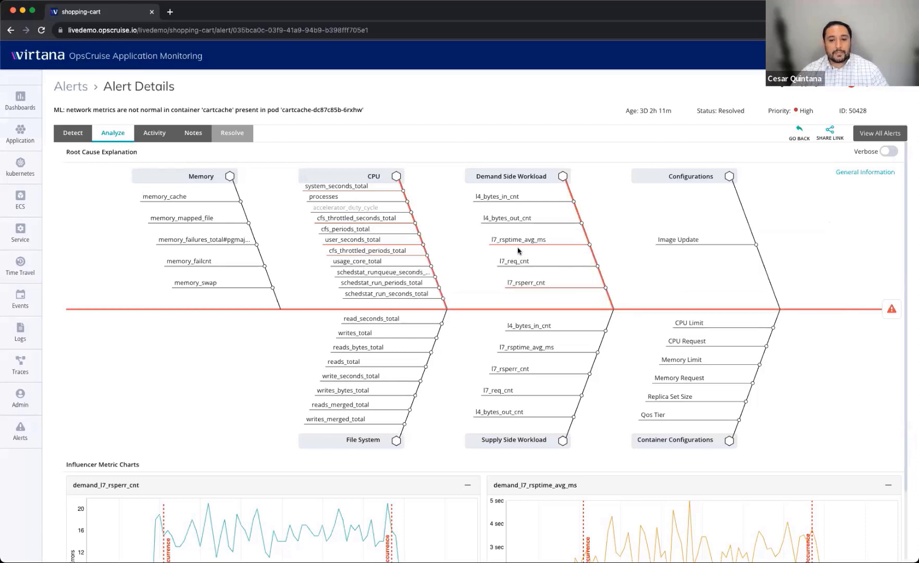
- Inspect the demand side l7_rsperr_cnt metric and examine the influencer charts for response errors and response time
{"action": "left_click", "coordinate": [531, 285]}
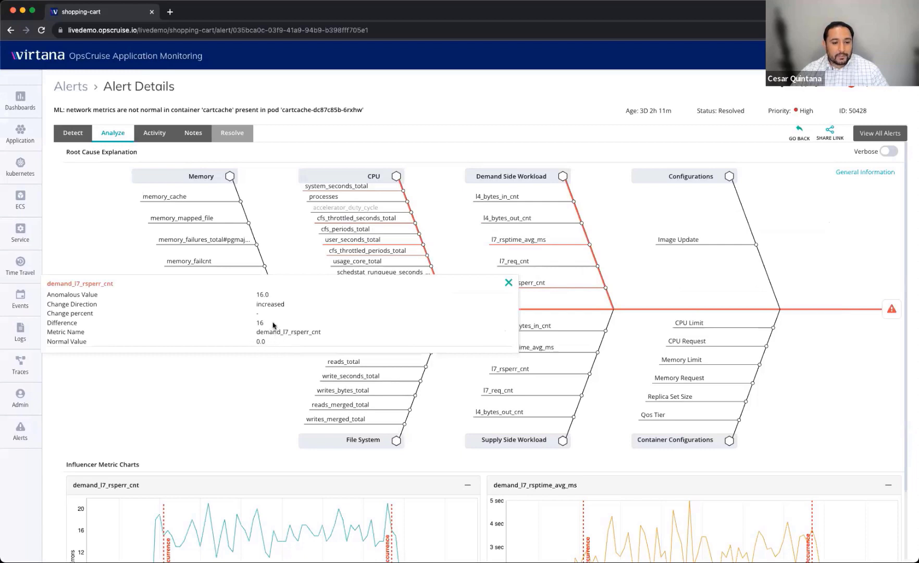
{"action": "left_click_drag", "start_coordinate": [272, 323], "coordinate": [256, 322]}
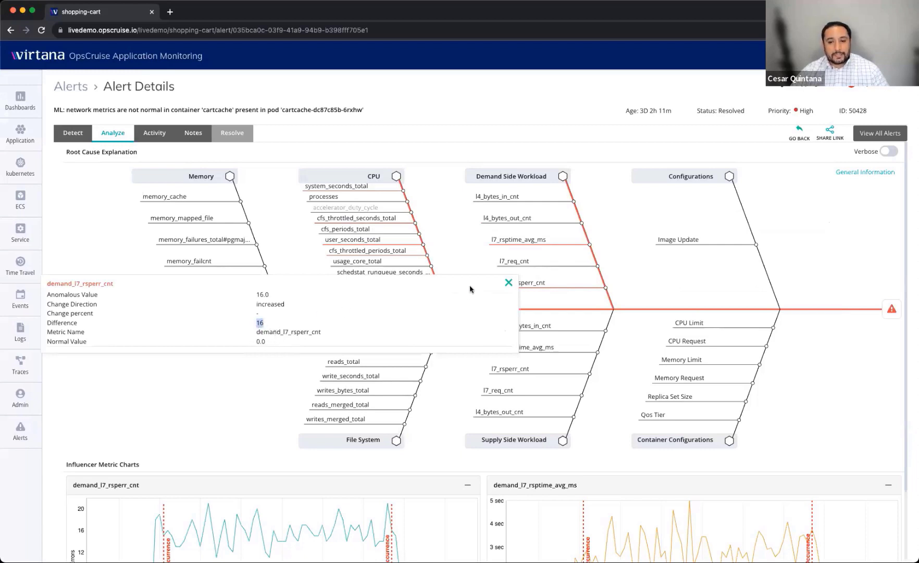
{"action": "left_click", "coordinate": [509, 282]}
{"action": "scroll", "coordinate": [438, 384], "scroll_direction": "down", "scroll_amount": 3}
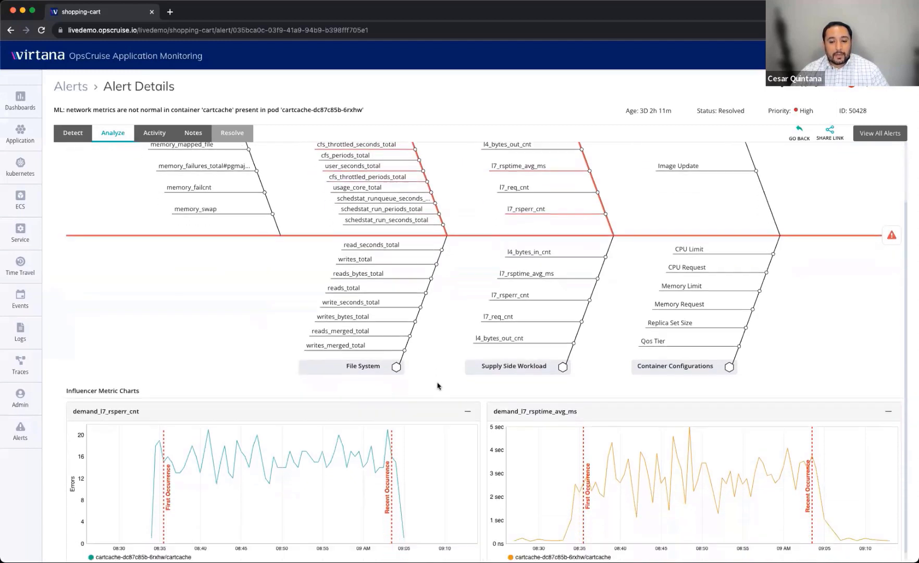
{"action": "mouse_move", "coordinate": [412, 459]}
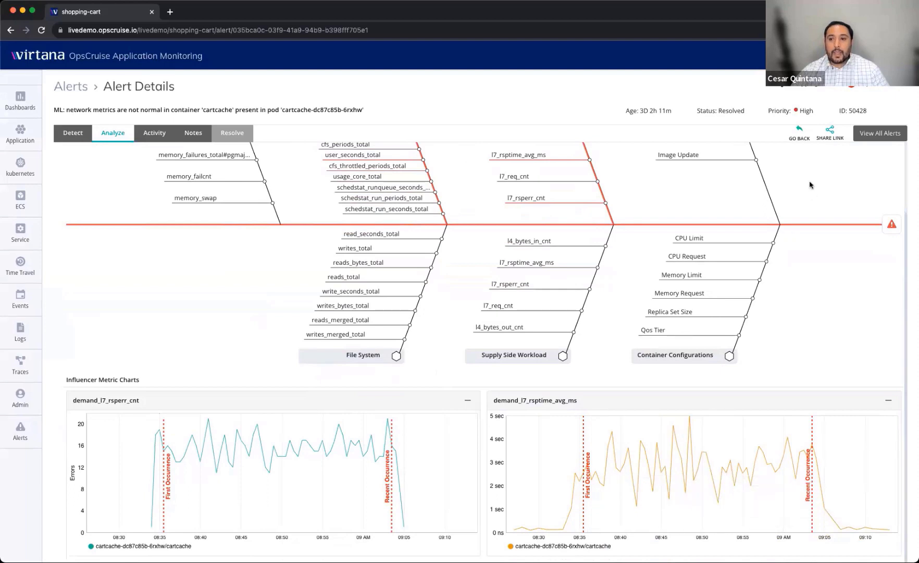
- Return to the nginx alert's high latency path and inspect the cartserver service and its cartserver-6bb5489c46-5mqcn pod
{"action": "left_click", "coordinate": [800, 131]}
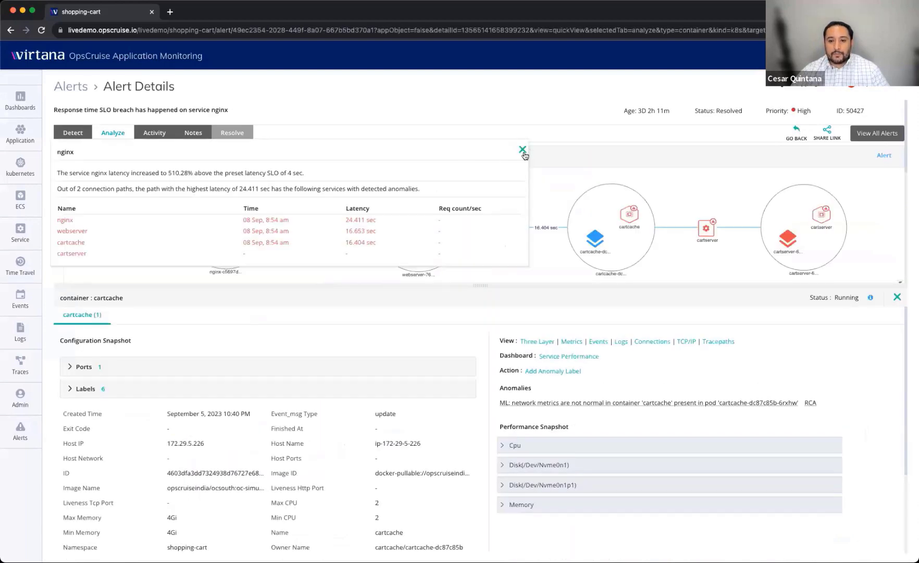
{"action": "left_click", "coordinate": [523, 151]}
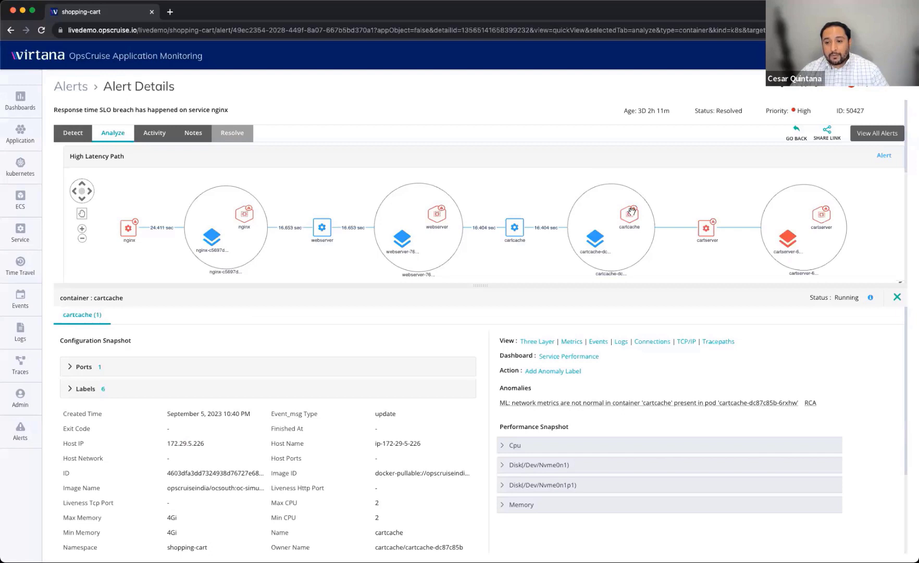
{"action": "left_click", "coordinate": [707, 231]}
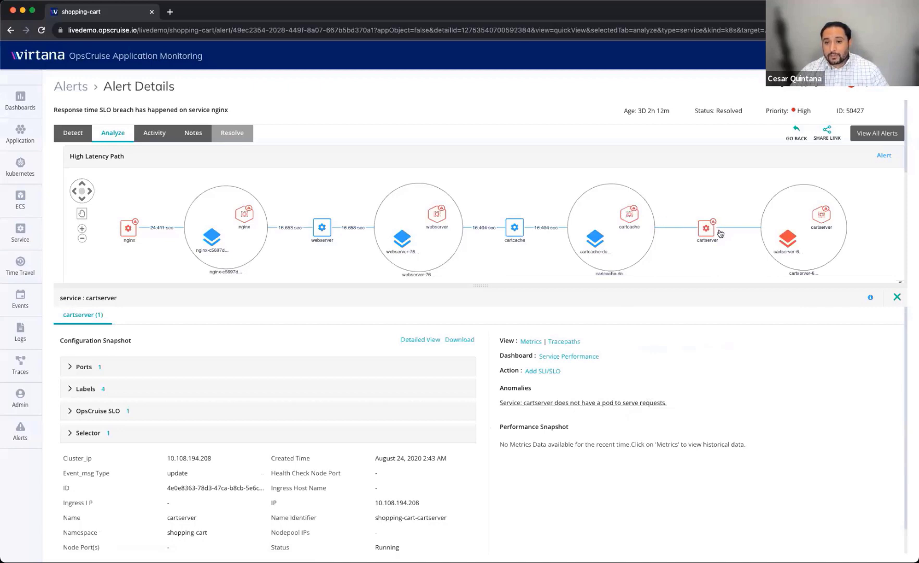
{"action": "left_click", "coordinate": [788, 239]}
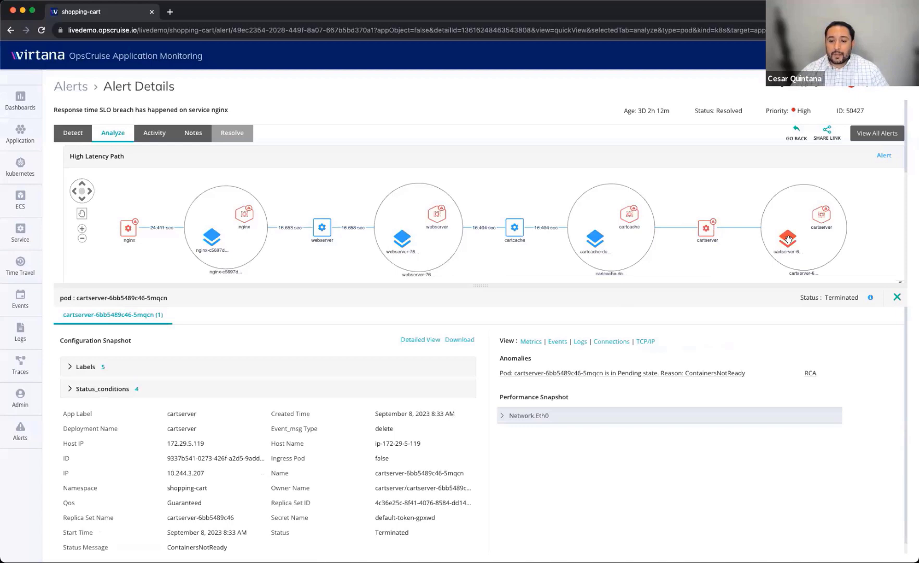
- Open the cartserver pod's Pending state alert, examine its Invalid Authentication root cause, and return to the nginx latency path
{"action": "left_click", "coordinate": [660, 375]}
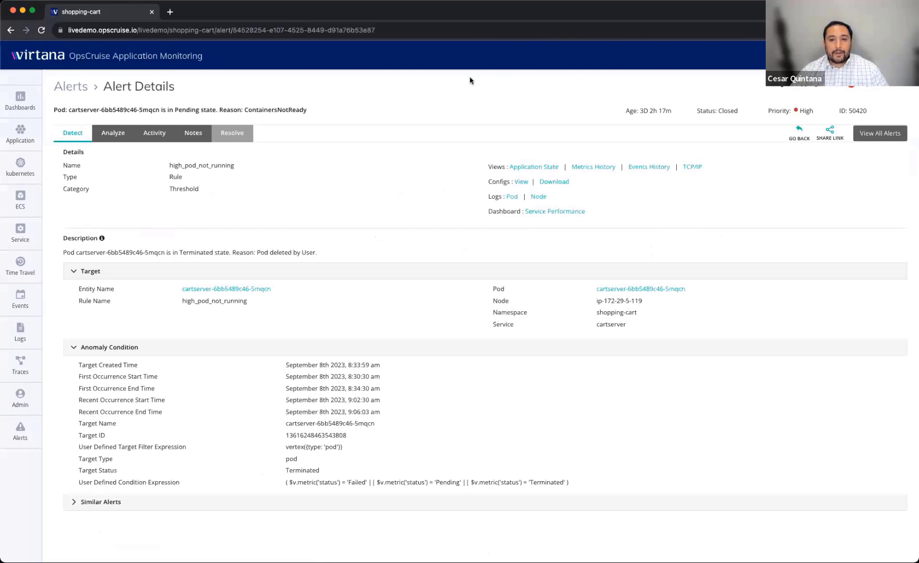
{"action": "left_click", "coordinate": [111, 135]}
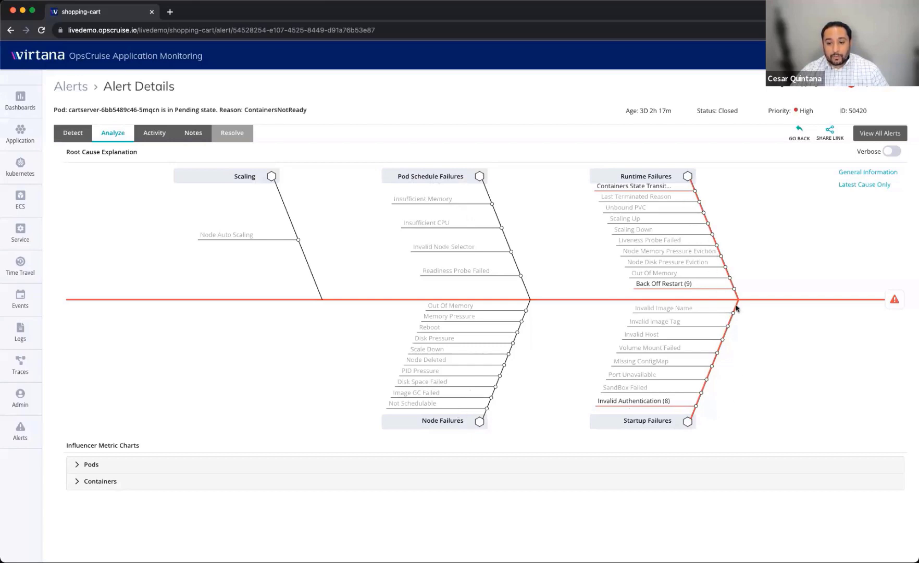
{"action": "left_click", "coordinate": [647, 405]}
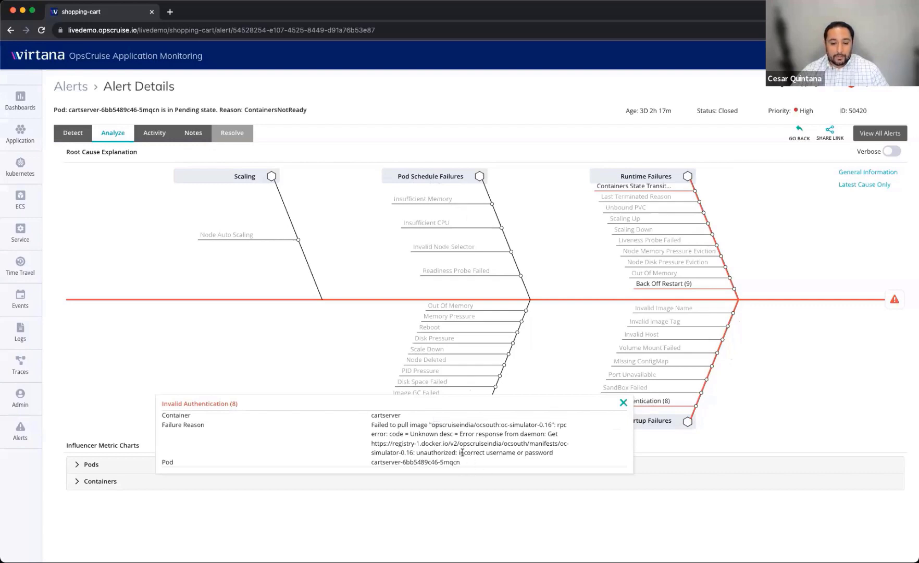
{"action": "left_click_drag", "start_coordinate": [415, 453], "coordinate": [555, 458]}
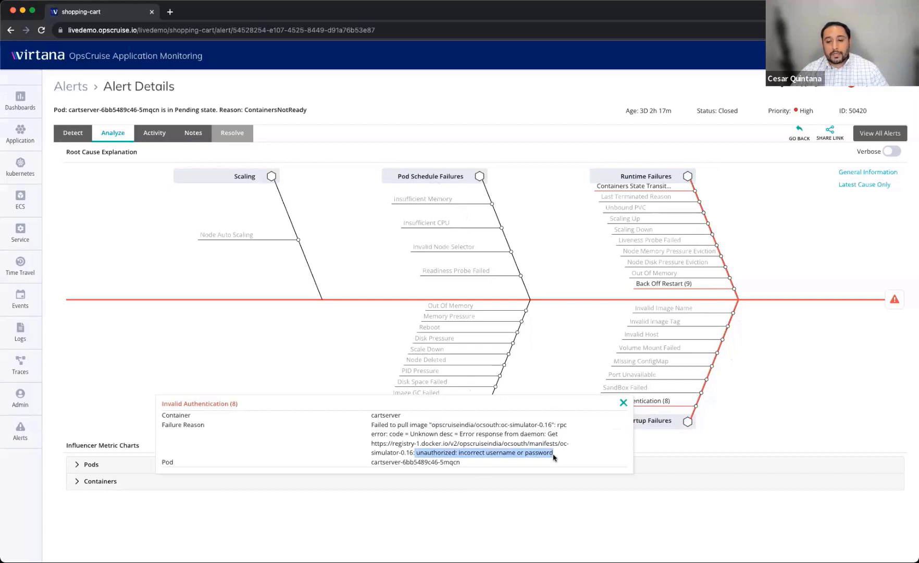
{"action": "left_click", "coordinate": [622, 403]}
{"action": "left_click", "coordinate": [798, 132]}
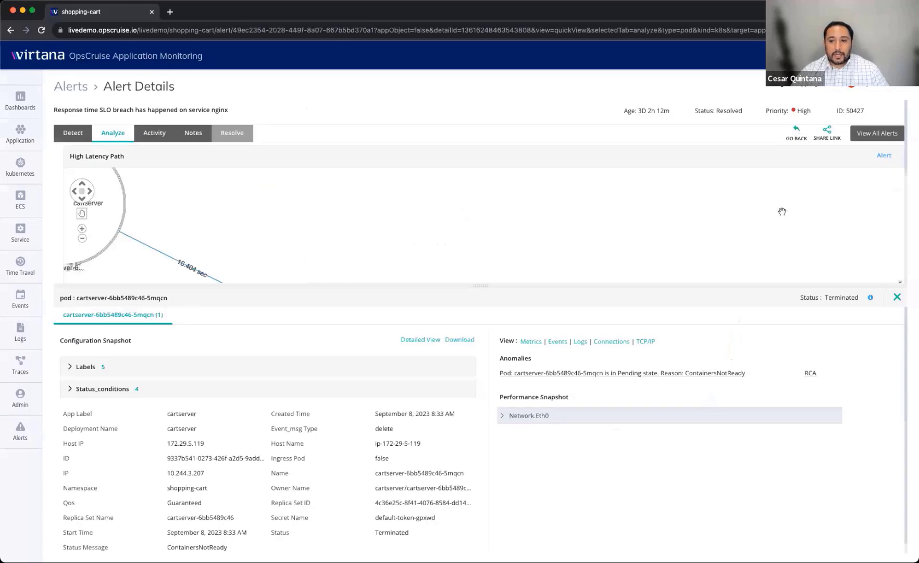
{"action": "left_click", "coordinate": [522, 150]}
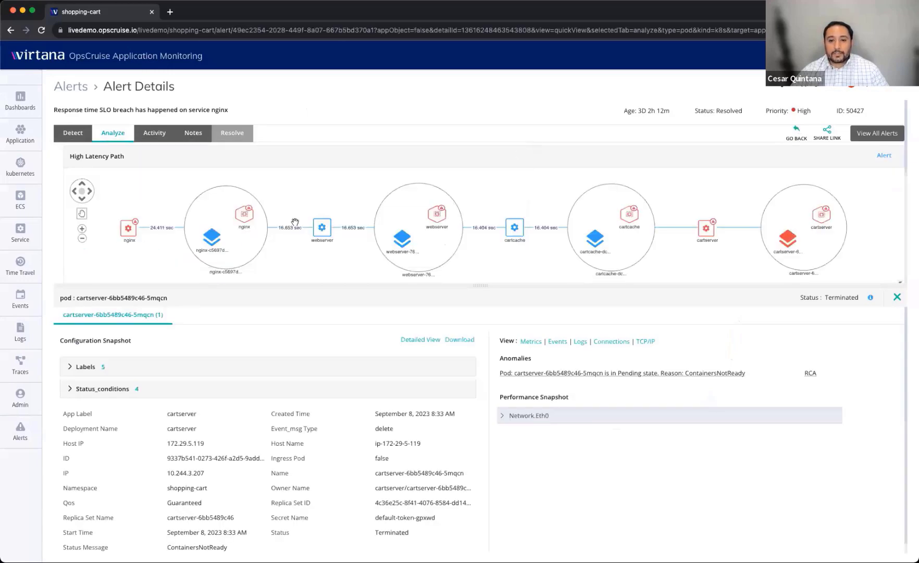